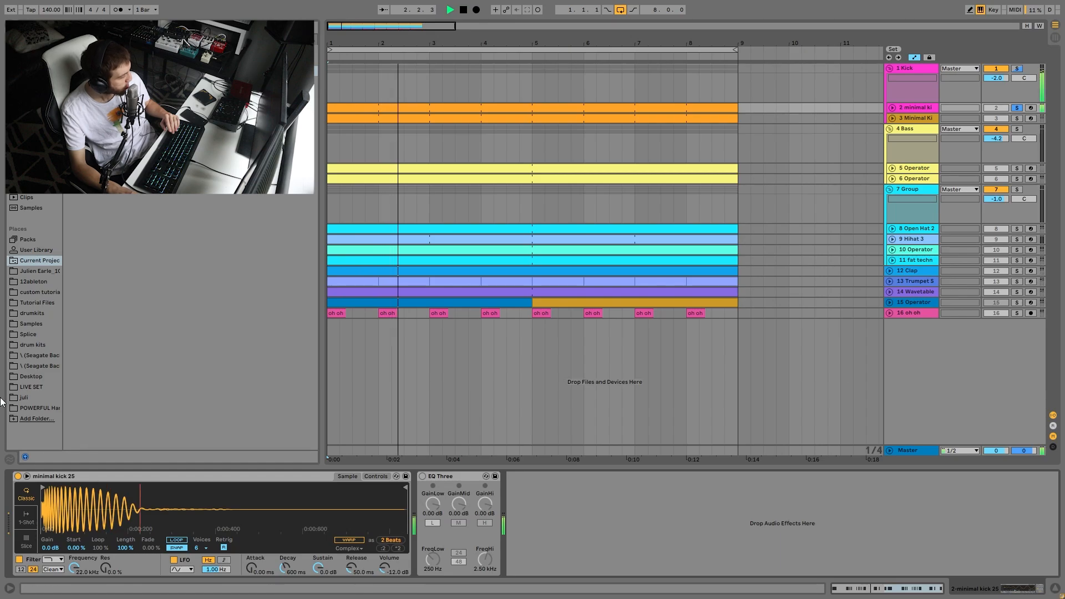
Turn the EQ Three back on for the soloed minimal kick 25 track and play the loop
click(421, 477)
key(space)
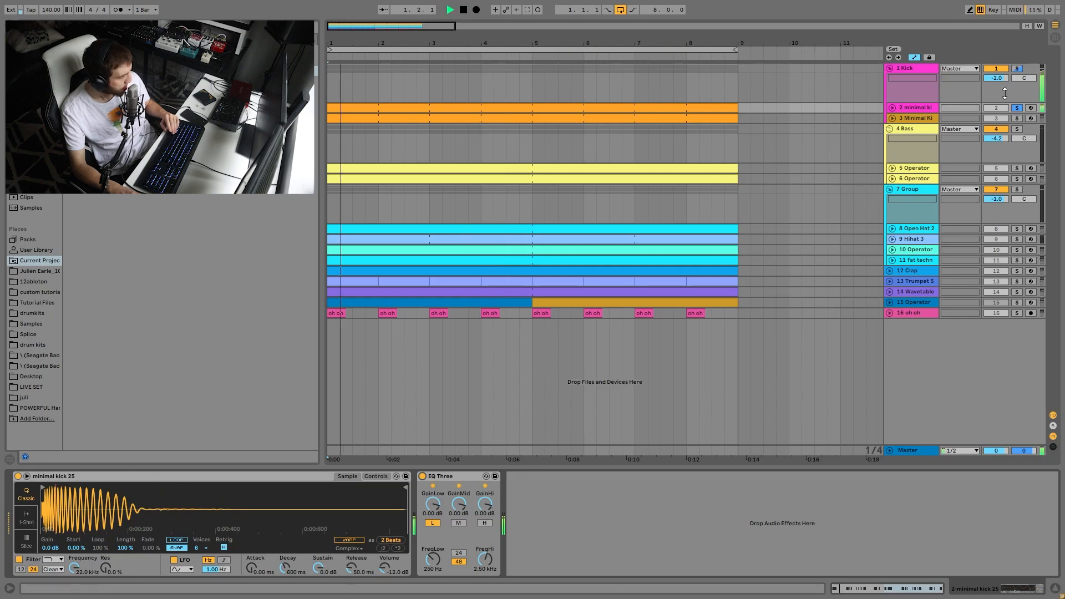
Solo the Minimal Kick 18 track and play it with its EQ Three bypassed
click(1017, 119)
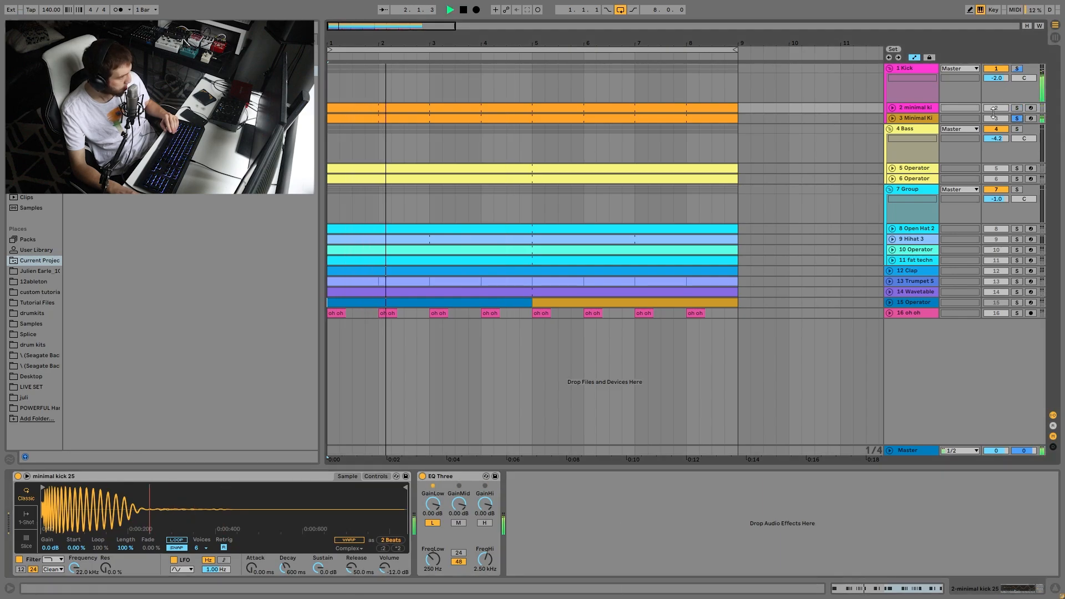
click(919, 118)
key(space)
click(422, 476)
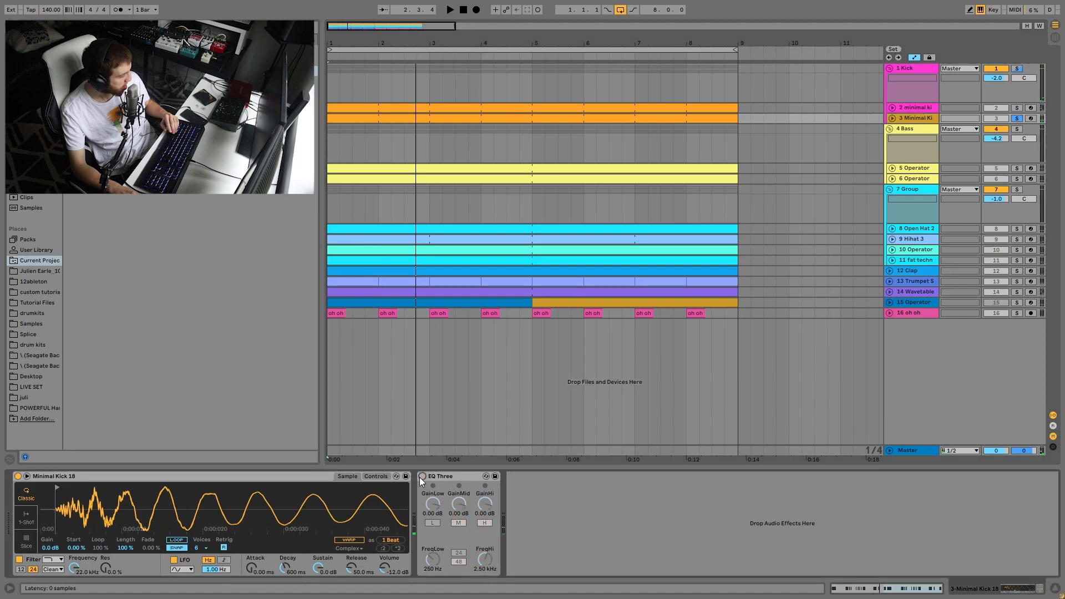
key(space)
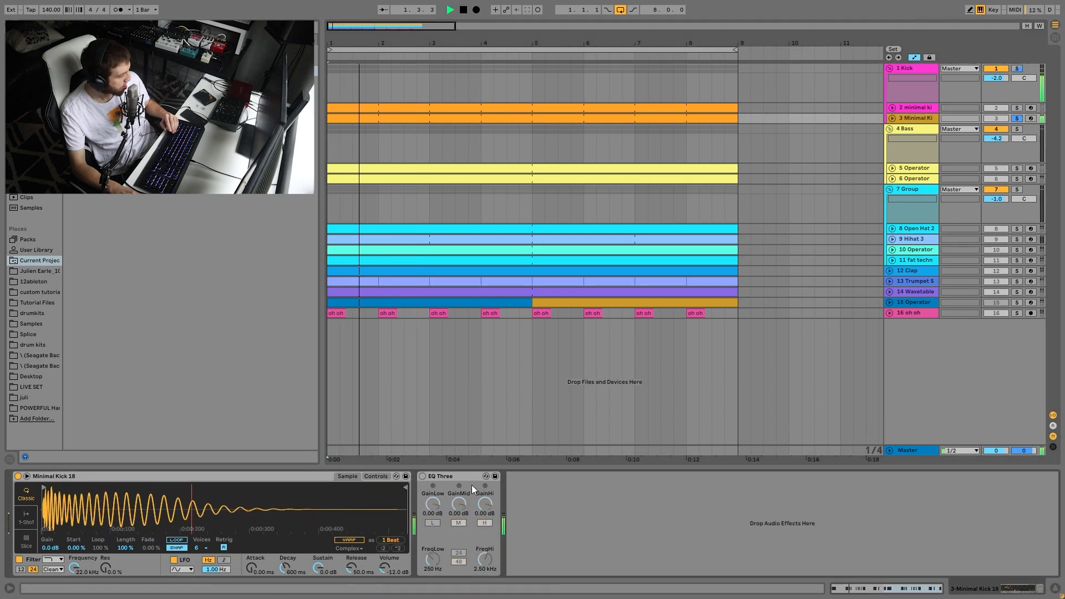
key(space)
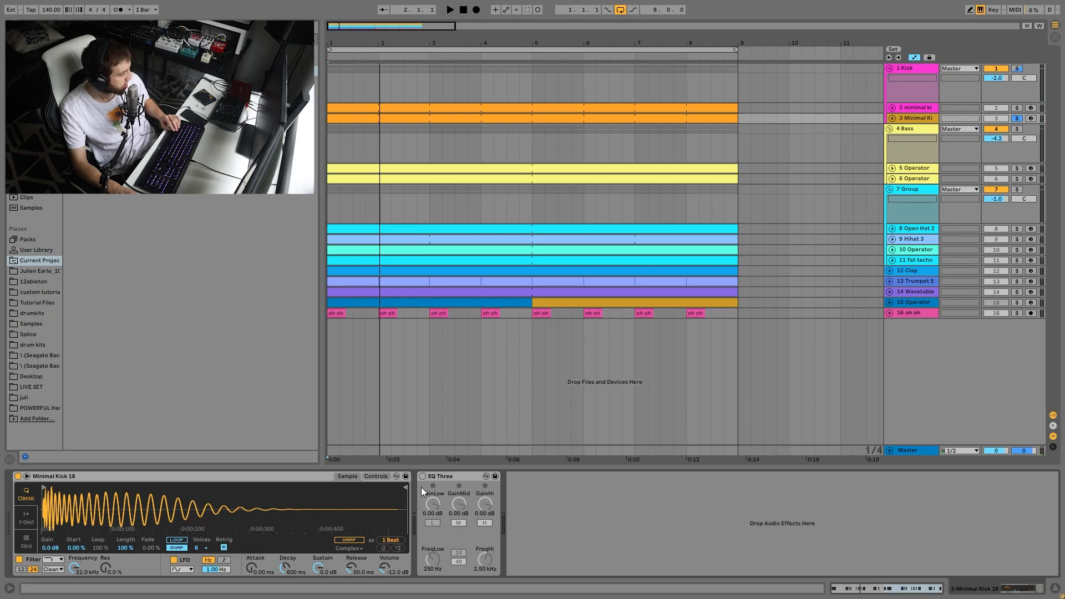
Turn Minimal Kick 18's EQ Three back on and play both kick layers with the whole Kick group soloed
click(422, 477)
key(space)
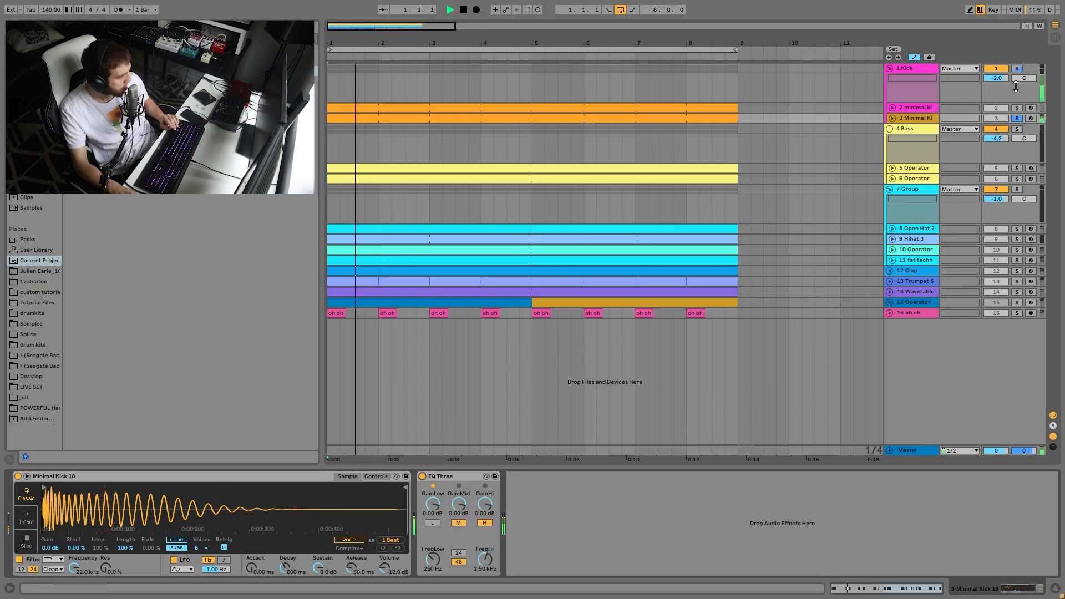
click(1017, 69)
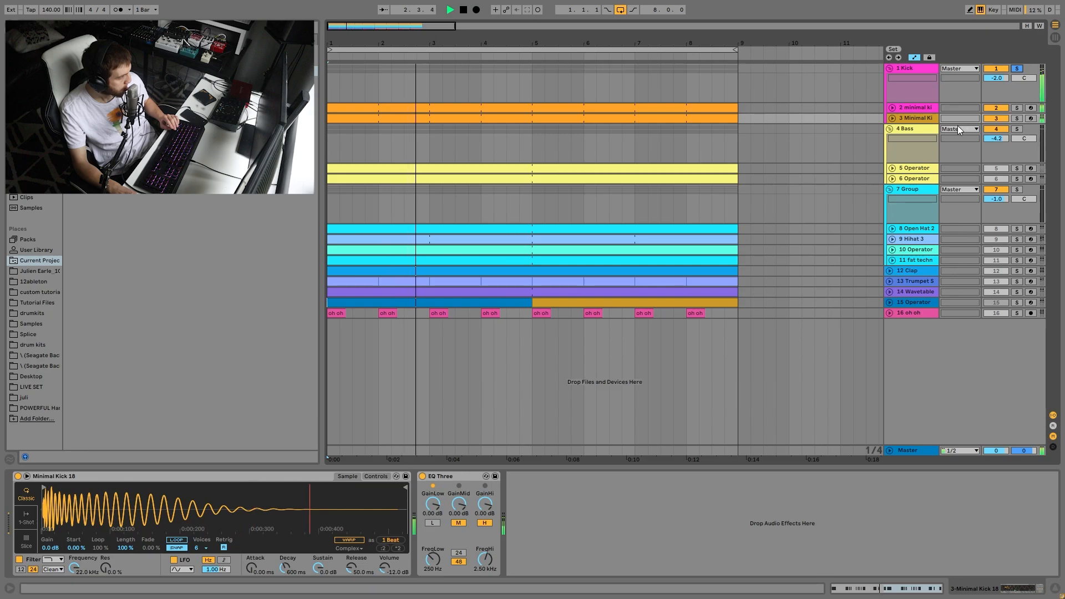
key(space)
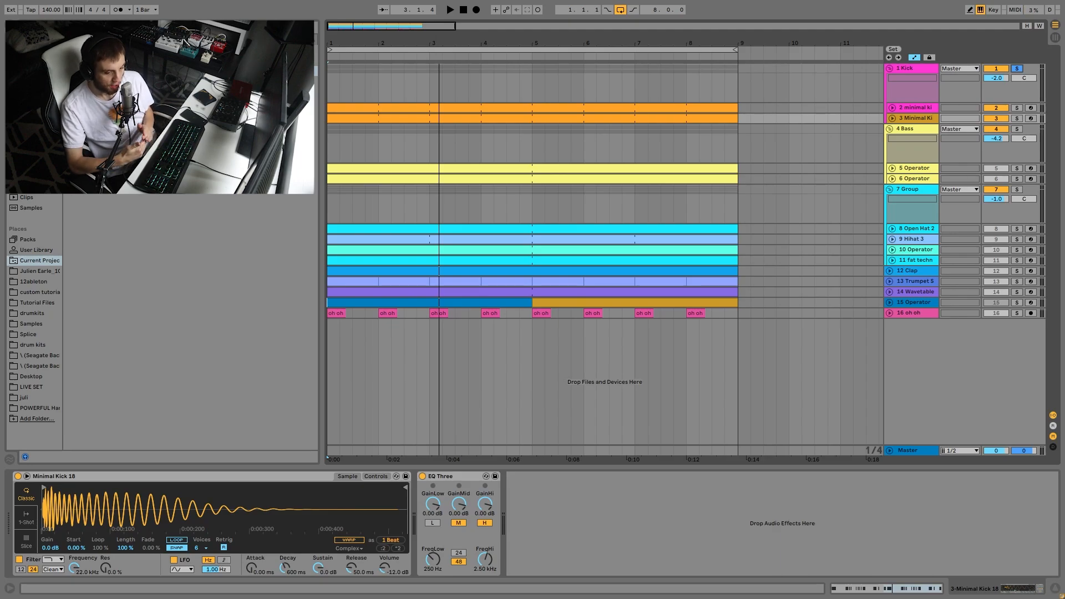
key(space)
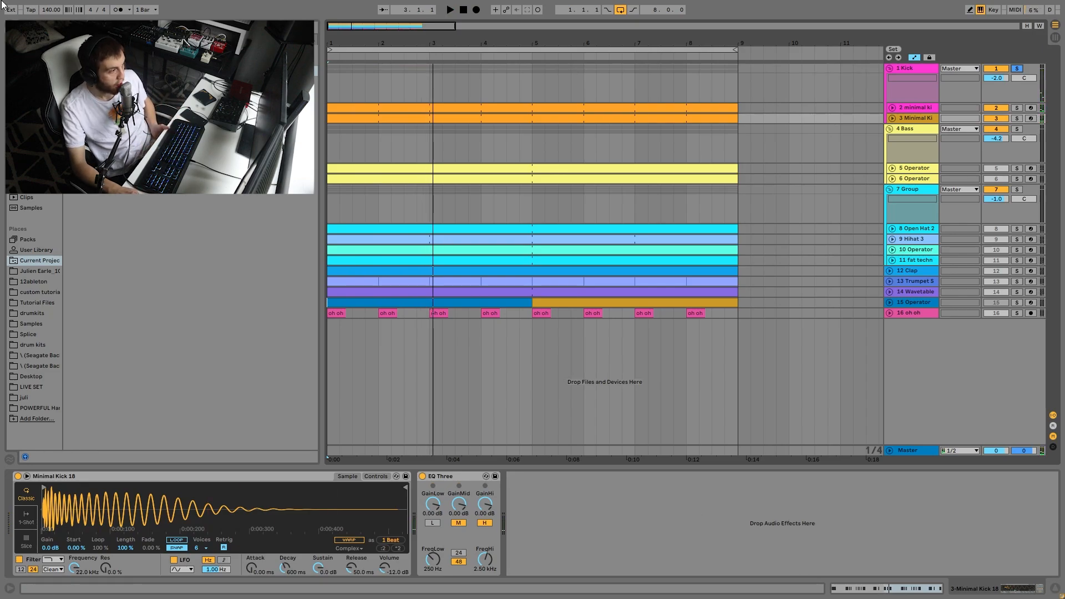
key(space)
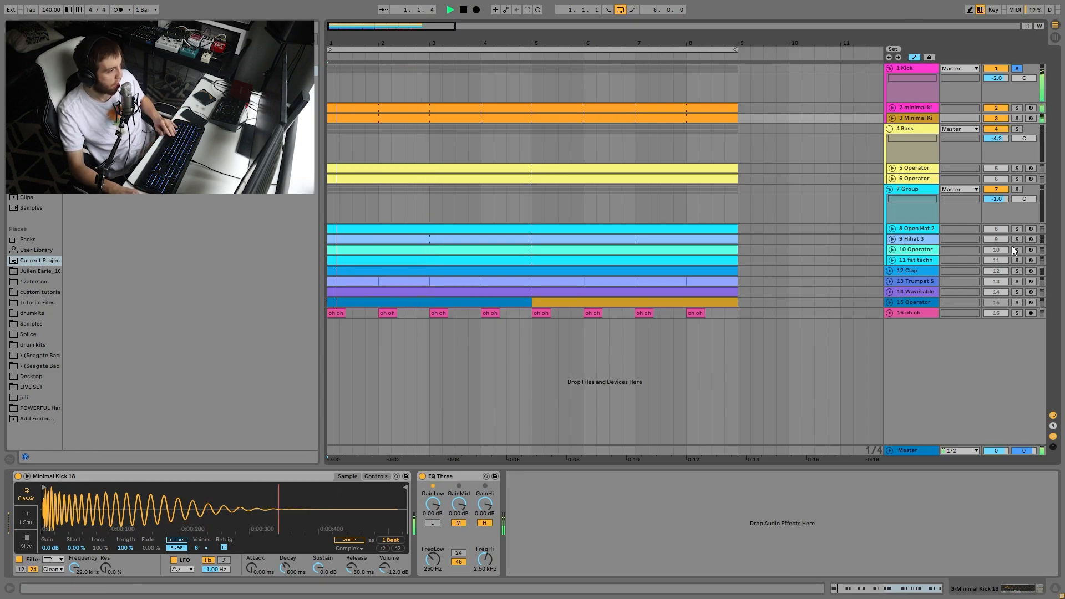
Solo the two kick layers one after the other, first minimal kick 25 and second Minimal Kick 18, to hear each separately
click(1017, 108)
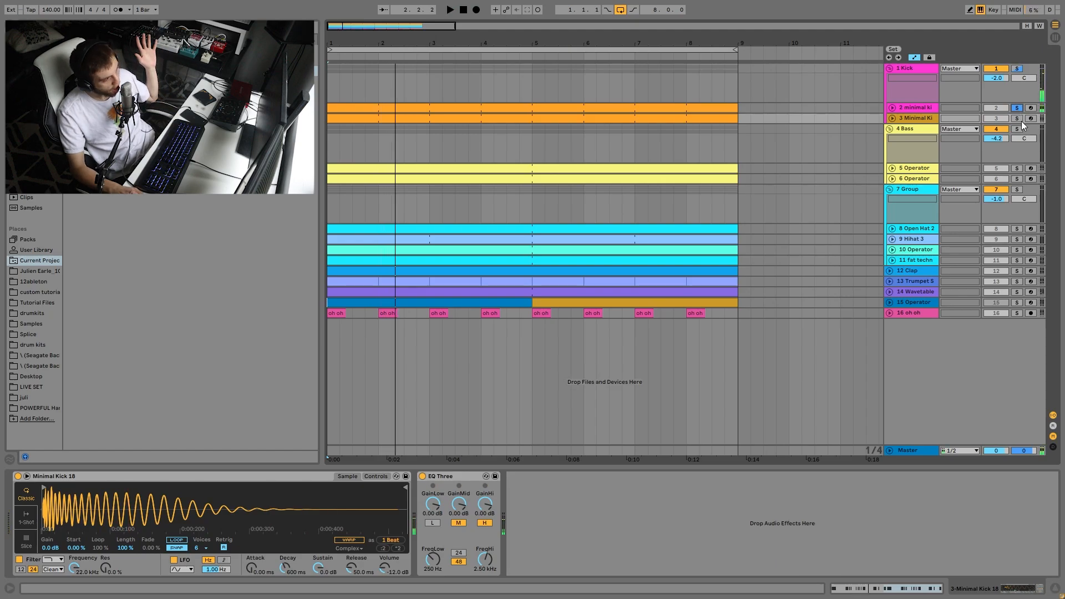
click(1020, 120)
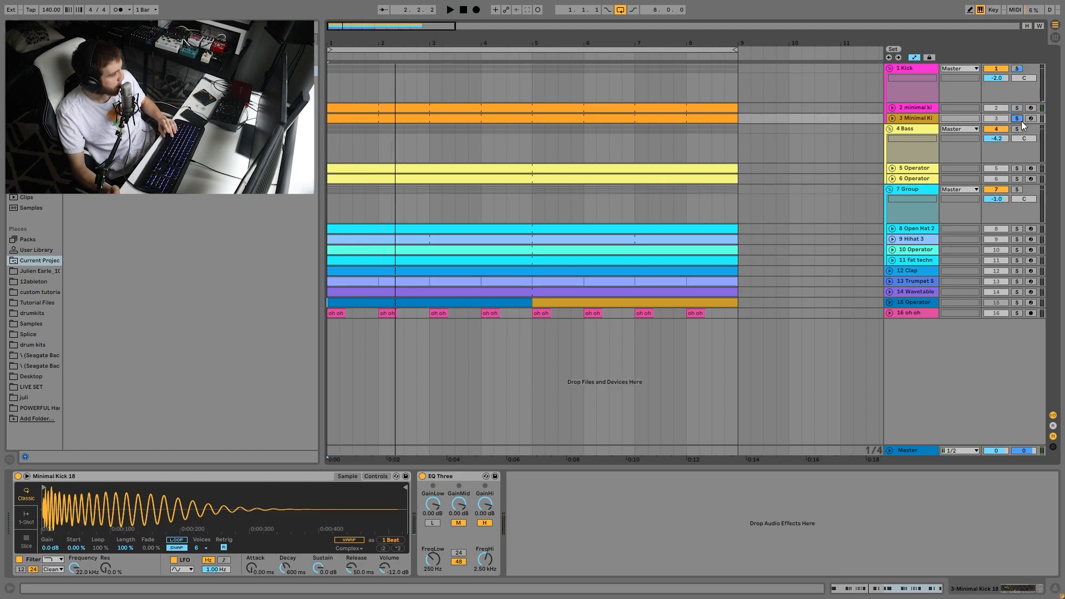
key(space)
key(space)
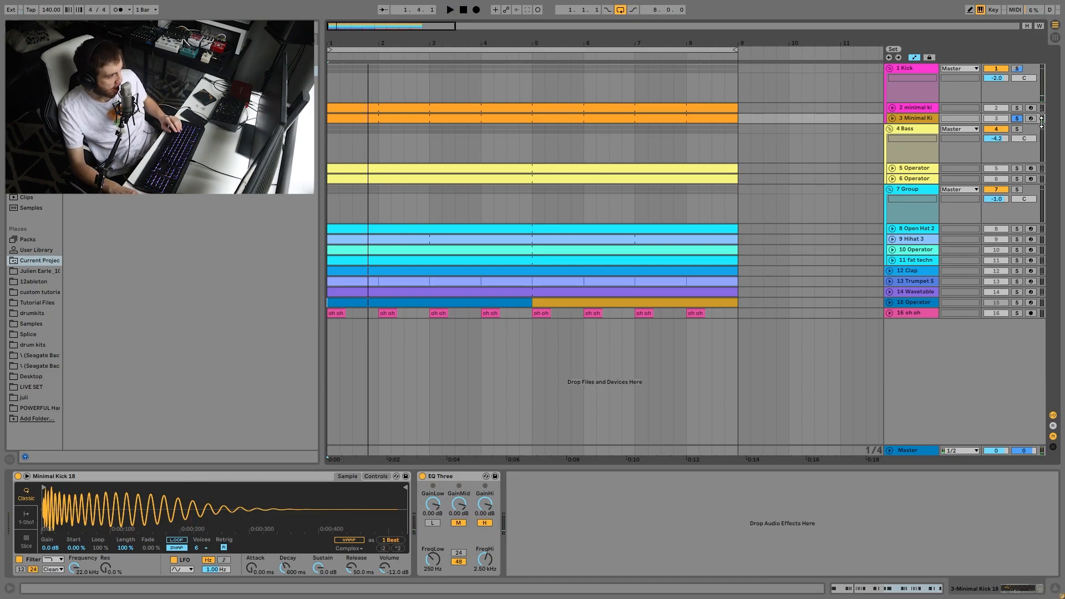
Solo minimal kick 25, play it with its EQ Three bypassed, and undo the bypass
click(1017, 107)
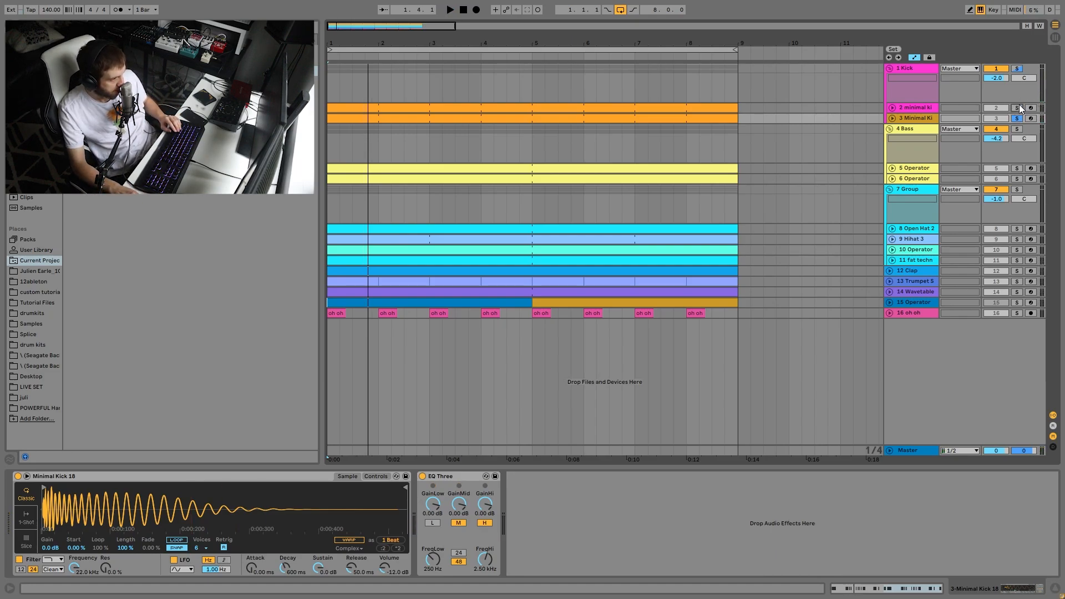
click(918, 107)
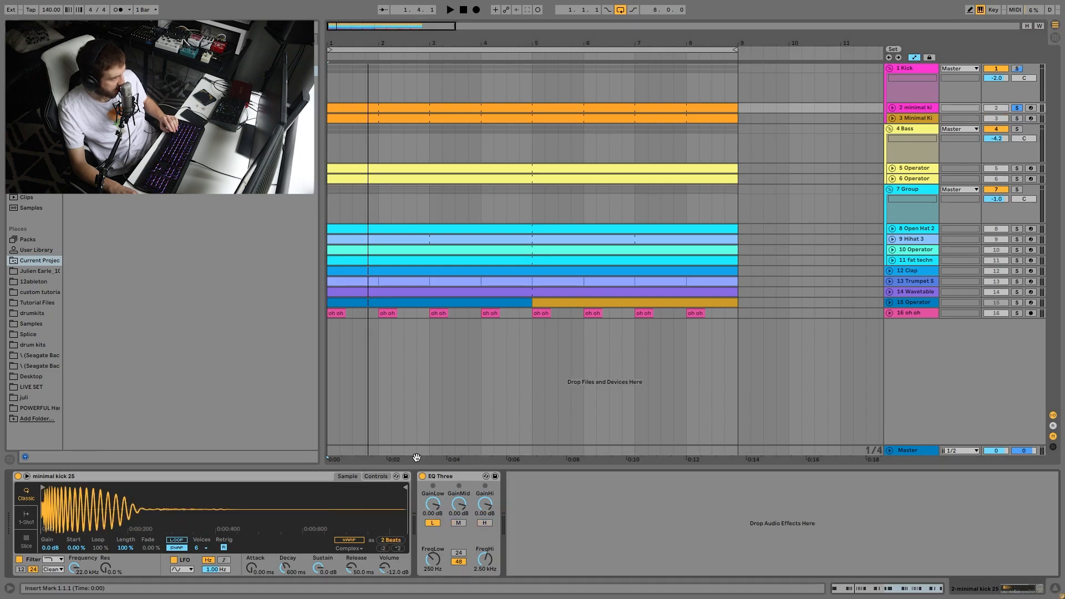
click(422, 477)
key(space)
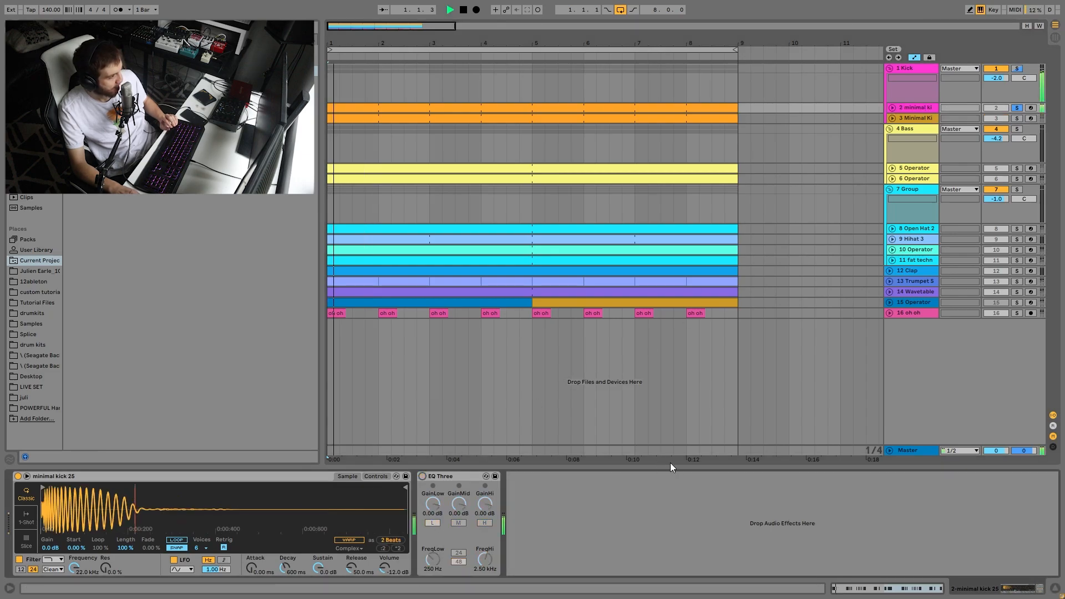
key(ctrl+z)
key(space)
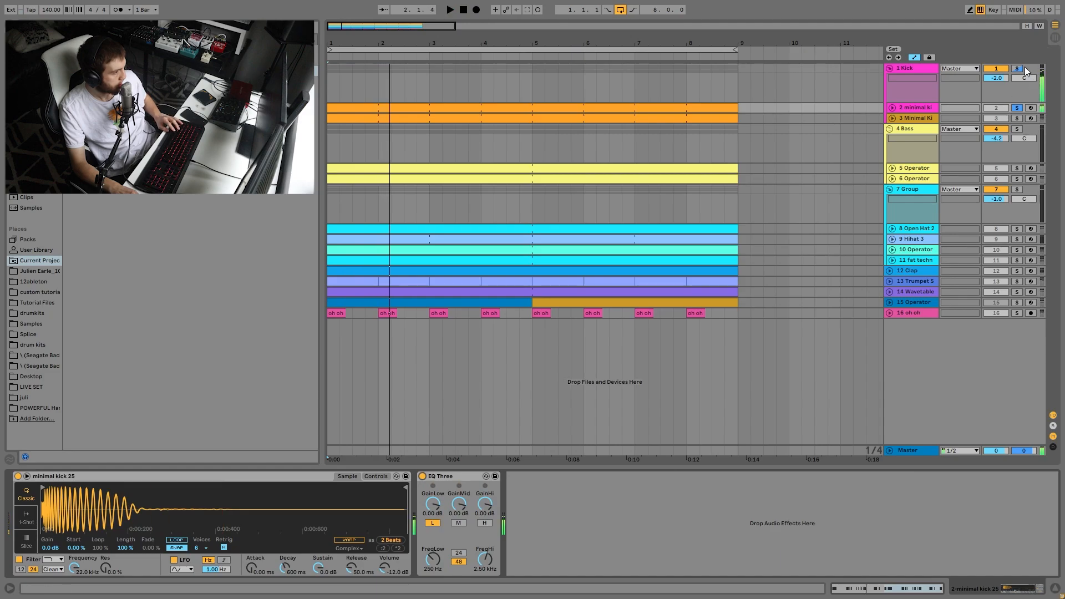
Clear the individual kick solo so both layers of the Kick group play together, and select the group track
click(1016, 69)
key(space)
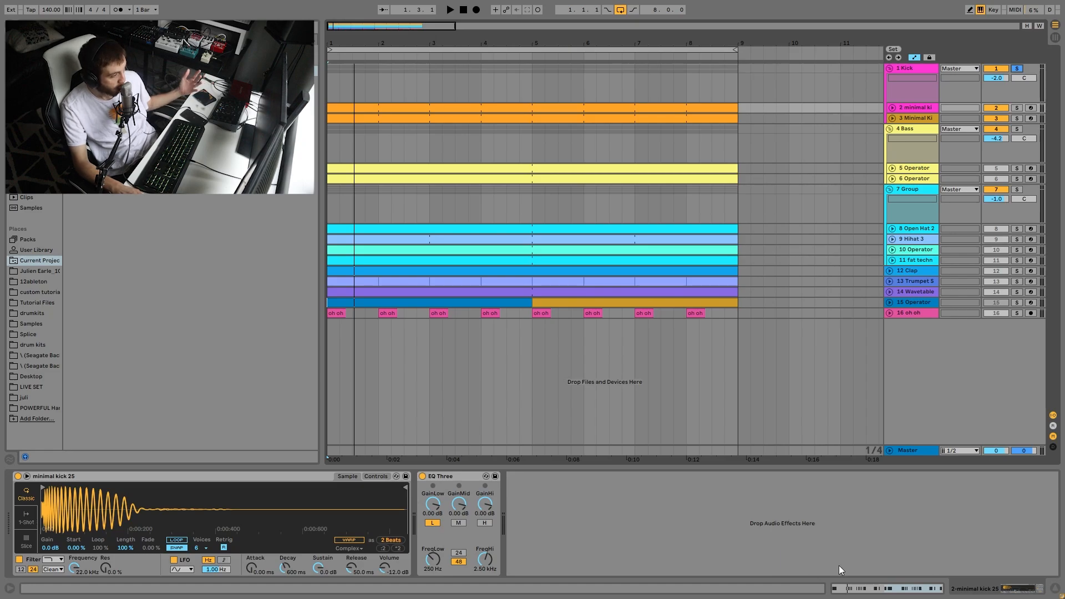
key(space)
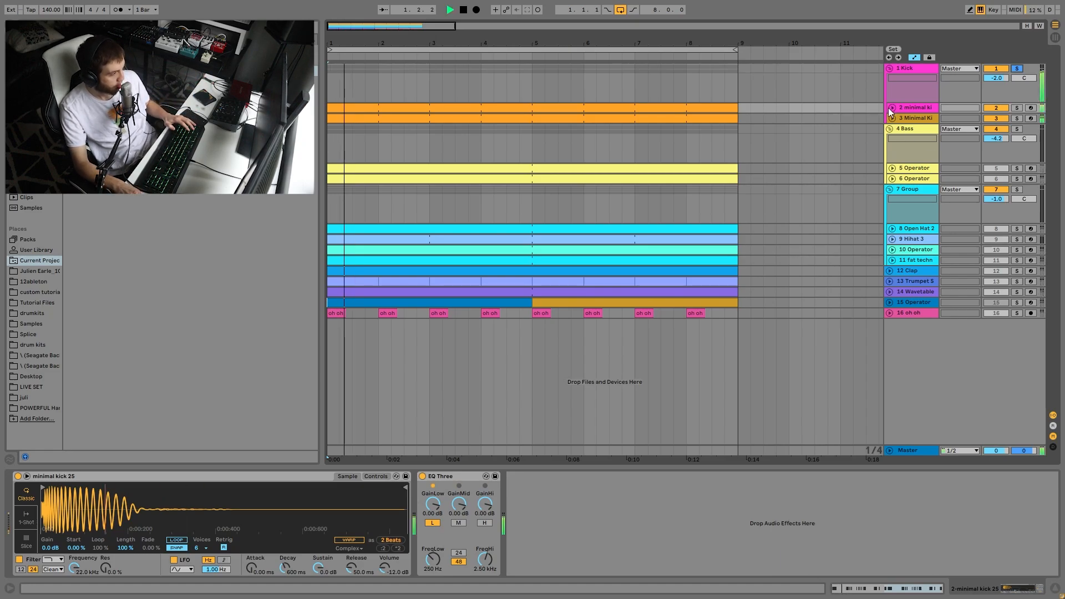
click(898, 71)
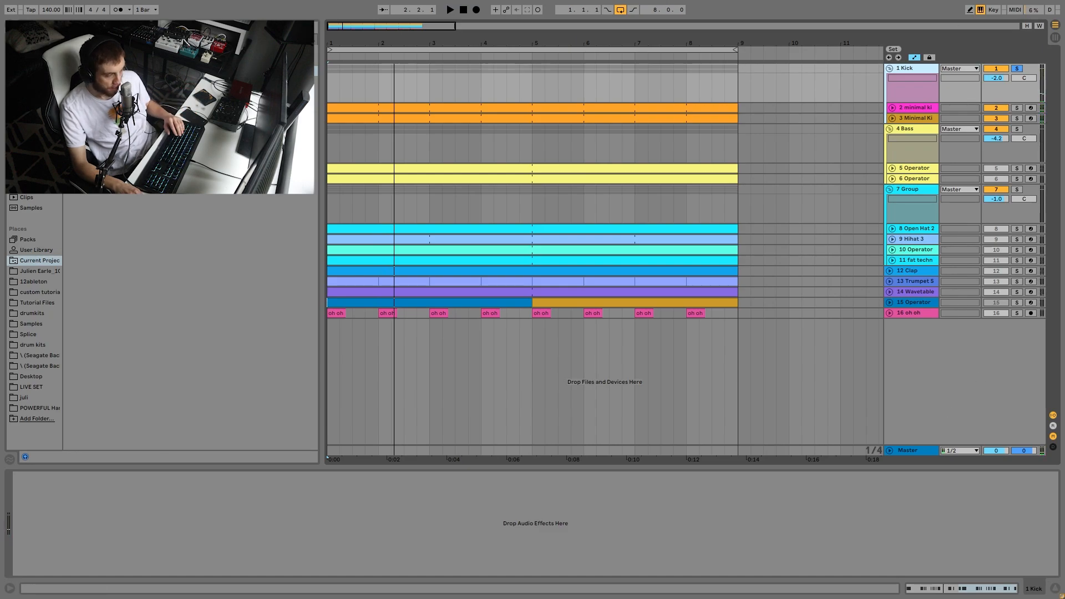
Unsolo the Kick group, solo the Bass group and play the bass loop
click(1017, 69)
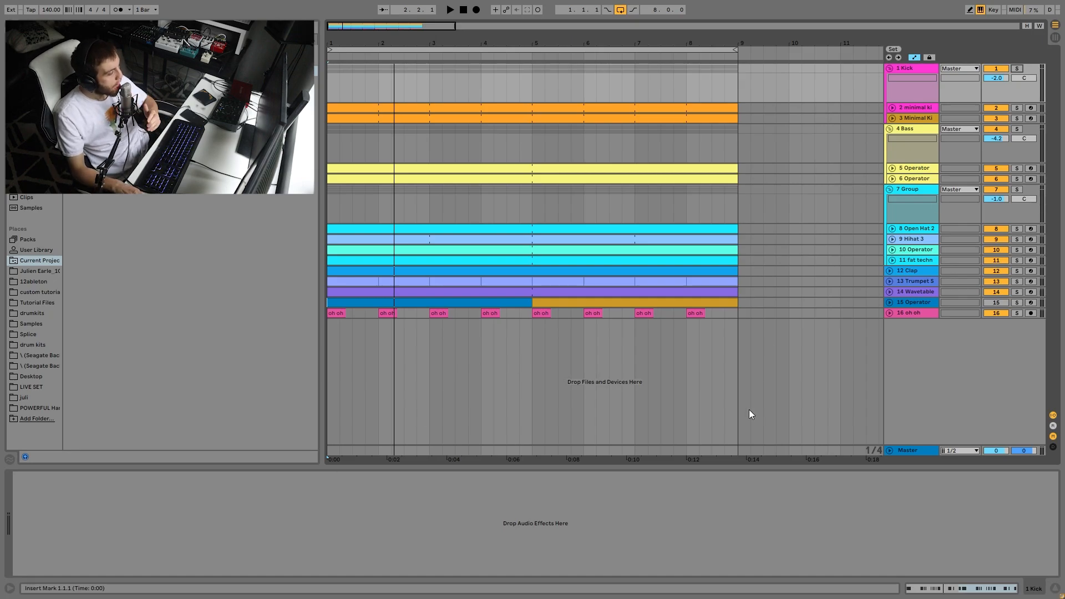
click(1017, 130)
key(space)
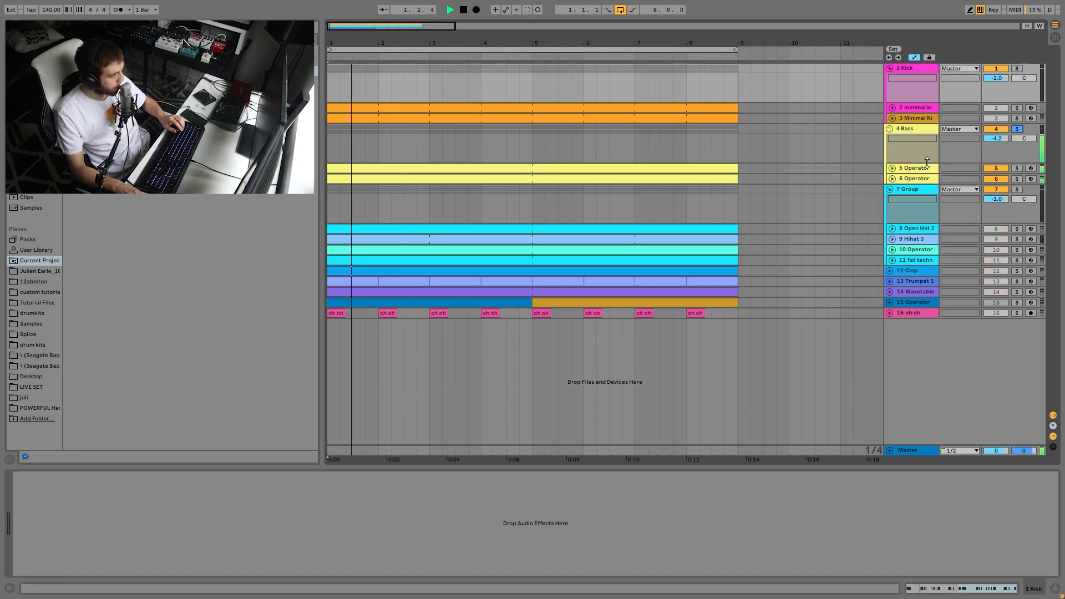
Inspect the devices of both Operator bass tracks, unfold track 5 Operator and open its MIDI clip
click(908, 179)
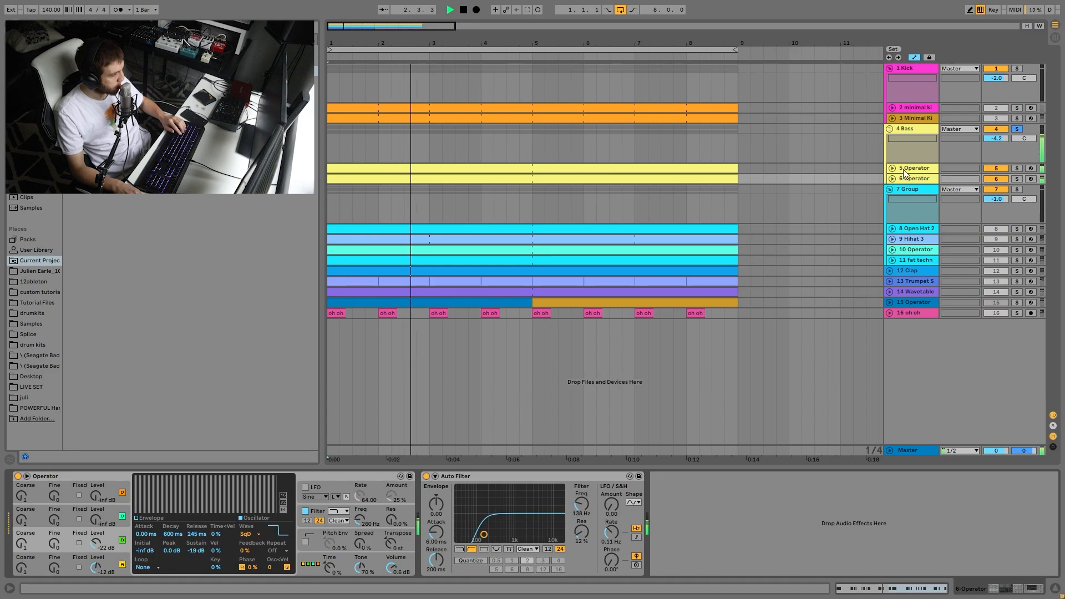
click(910, 168)
click(892, 168)
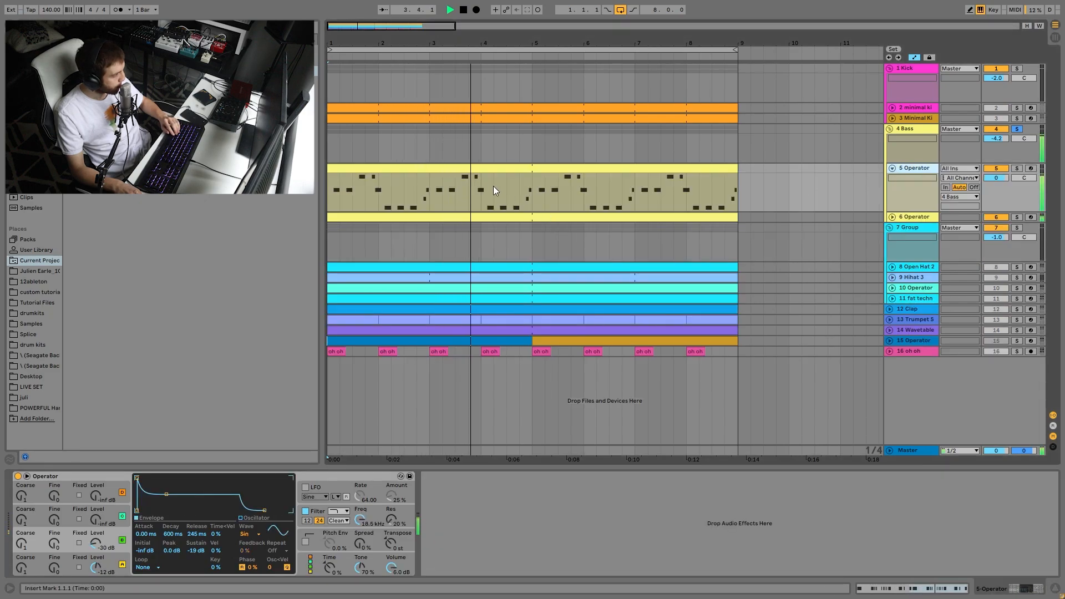
double_click(472, 171)
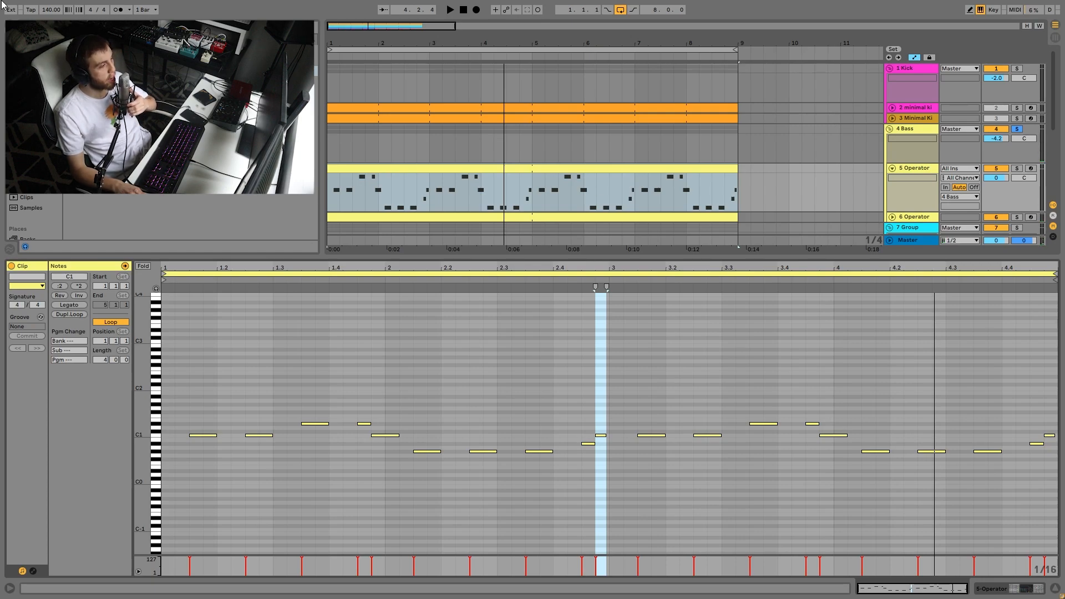
Solo the Kick group alongside the Bass group and play them together
click(1017, 69)
key(space)
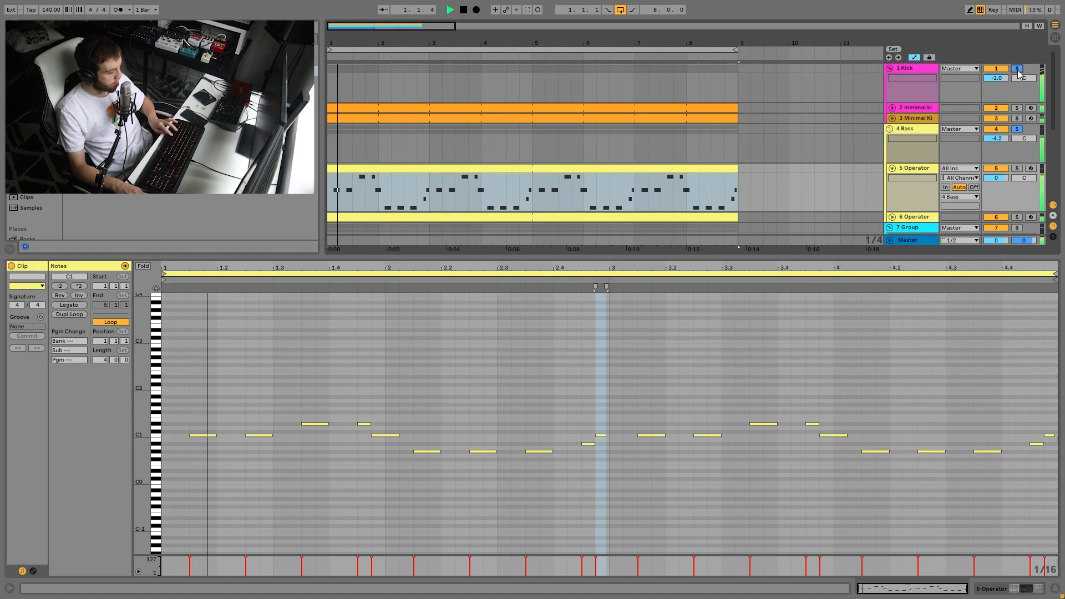
key(space)
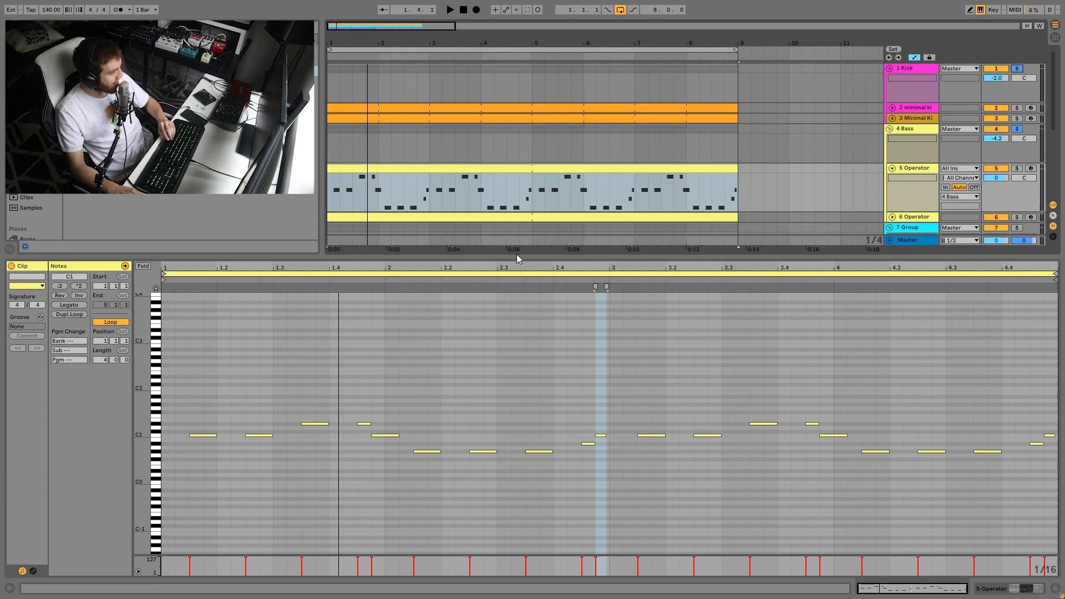
Duplicate the first half bar of the 5 Operator bass clip three times across the first two bars and play it
drag(350, 199, 330, 167)
key(ctrl+d)
key(ctrl+d)
key(ctrl+d)
click(337, 165)
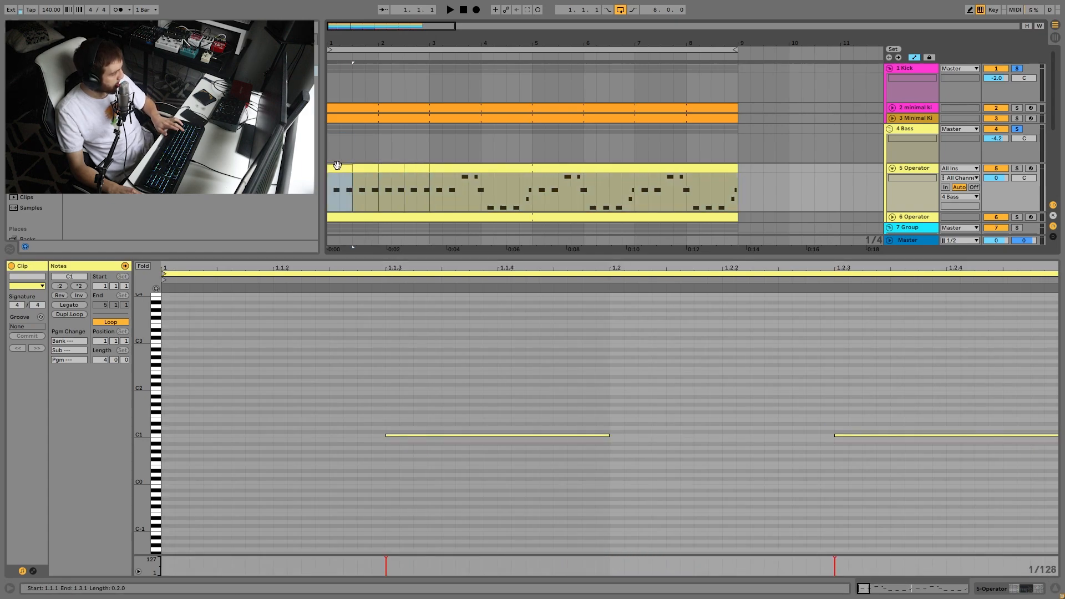
key(space)
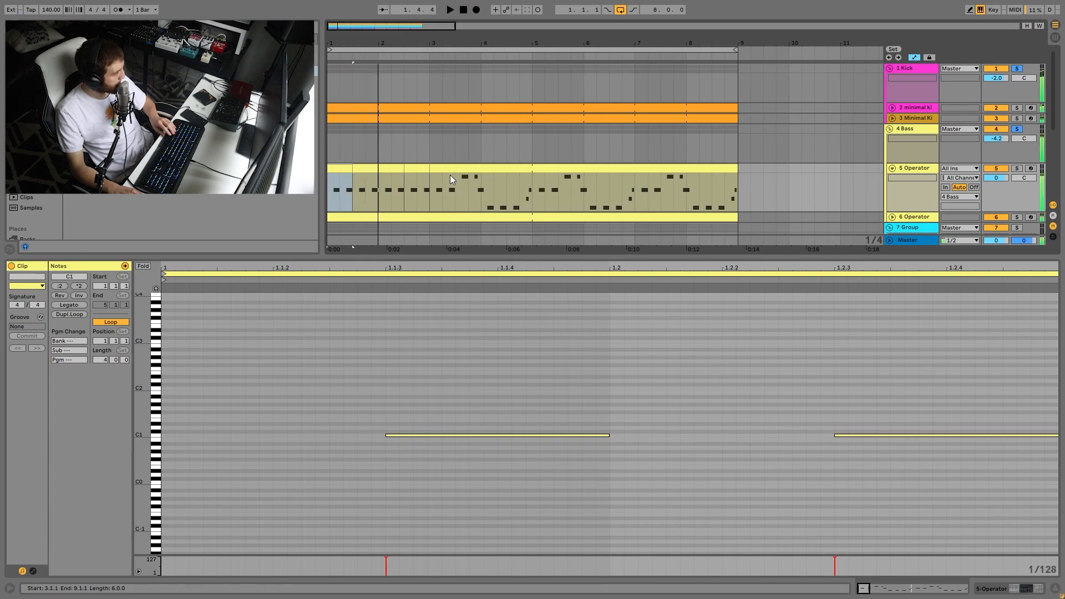
Solo the 5 Operator bass track and play its repeated pattern on its own
click(449, 216)
scroll(448, 217, down, 3)
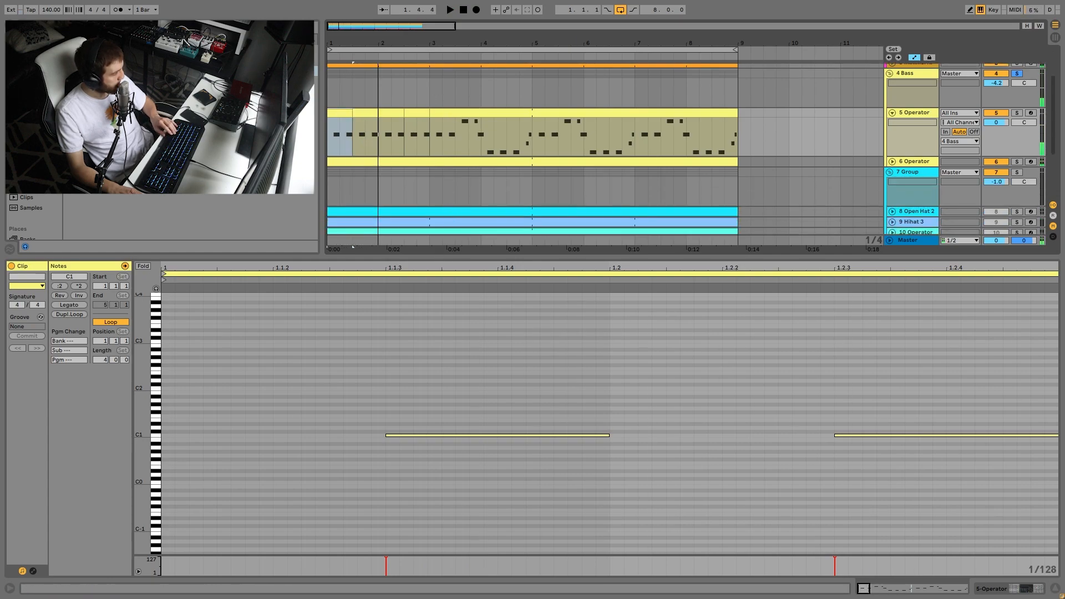
click(1017, 114)
key(space)
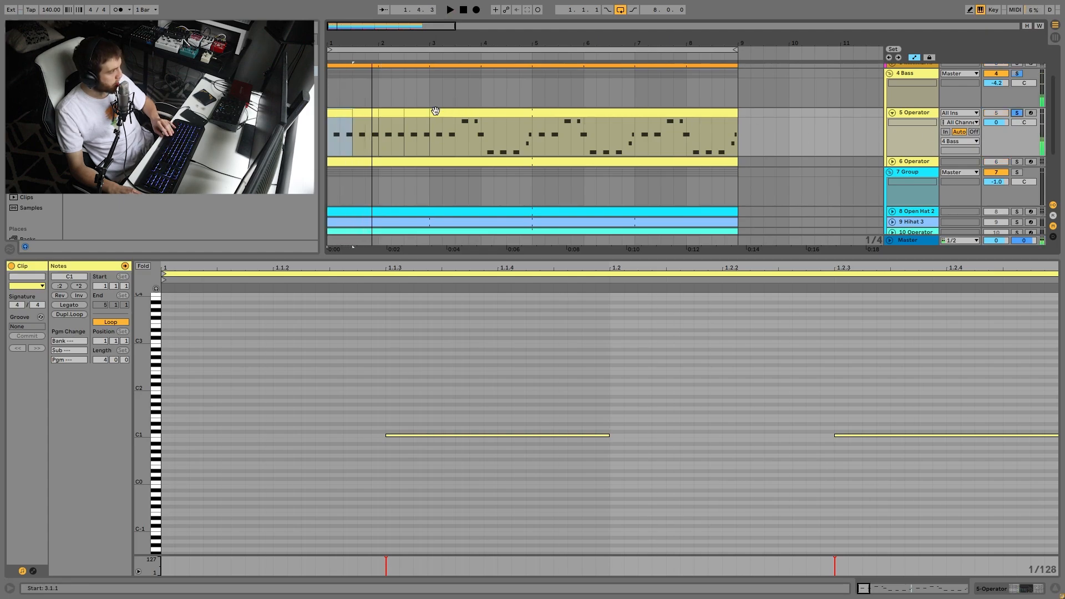
Restore the original 5 Operator bass clip, solo the whole Bass group instead of the single track, and play it
drag(431, 112, 328, 112)
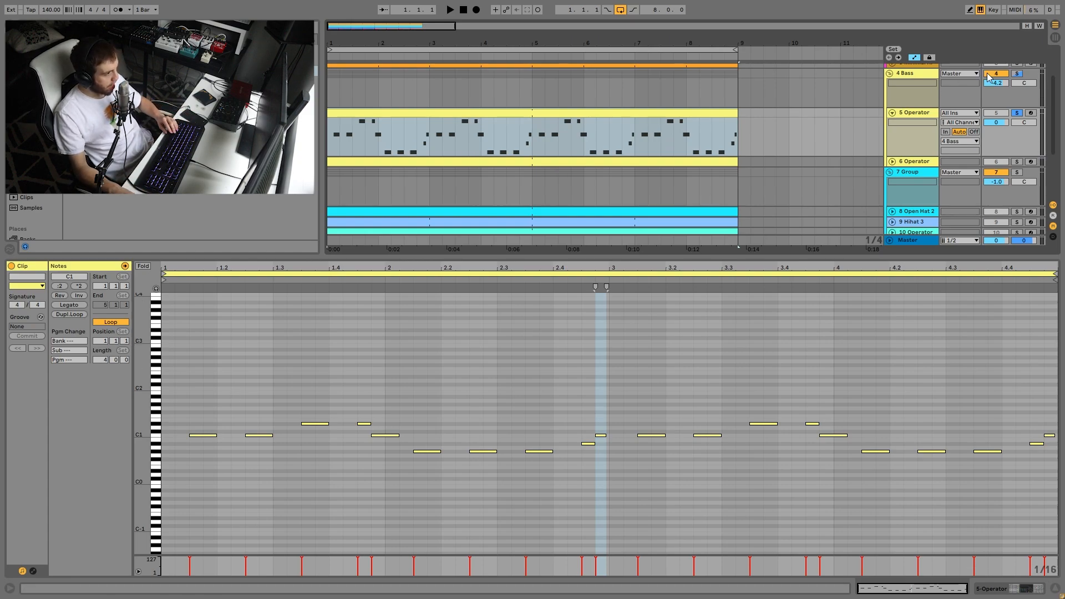
click(1016, 74)
key(space)
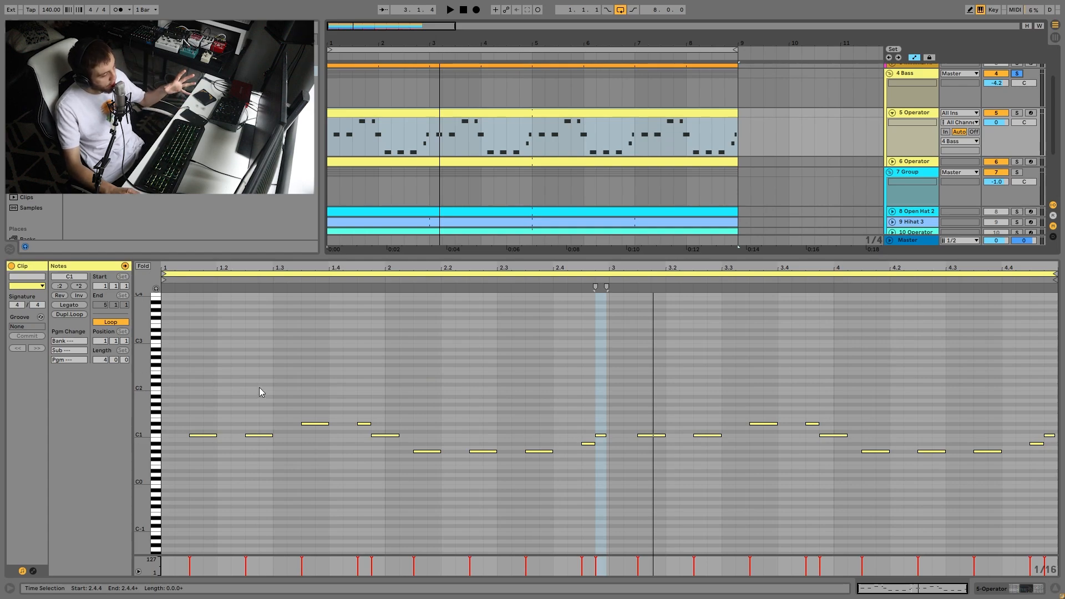
key(space)
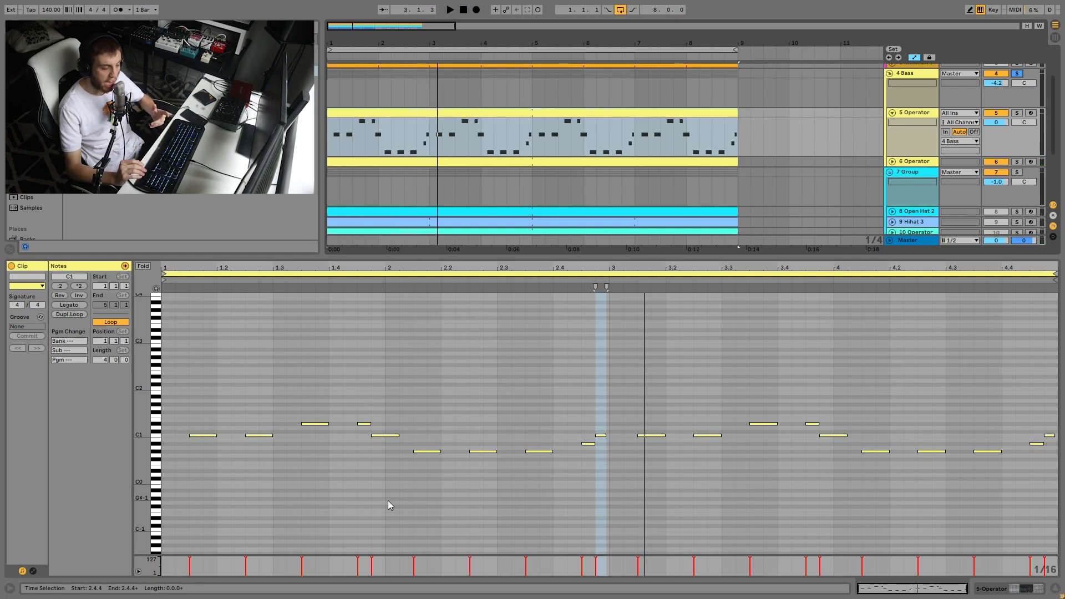
Turn on note preview in the MIDI editor of the 5 Operator clip
click(156, 289)
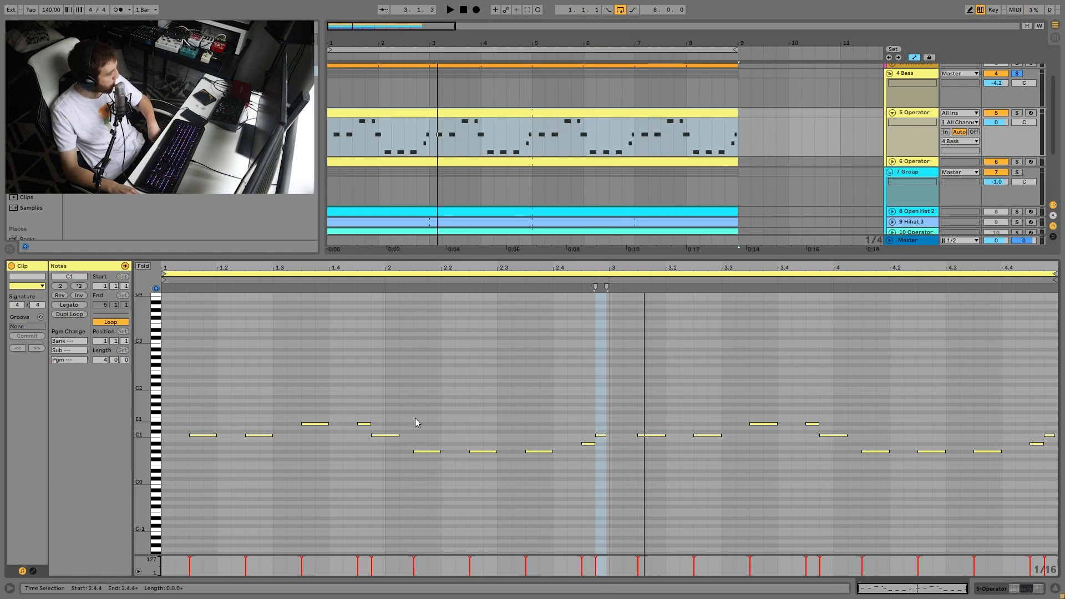
Audition the A#0 note near 2.4, select the short D#1, C1 and A#0 passing notes before bars 2 and 3, and play the bassline
click(427, 451)
click(588, 444)
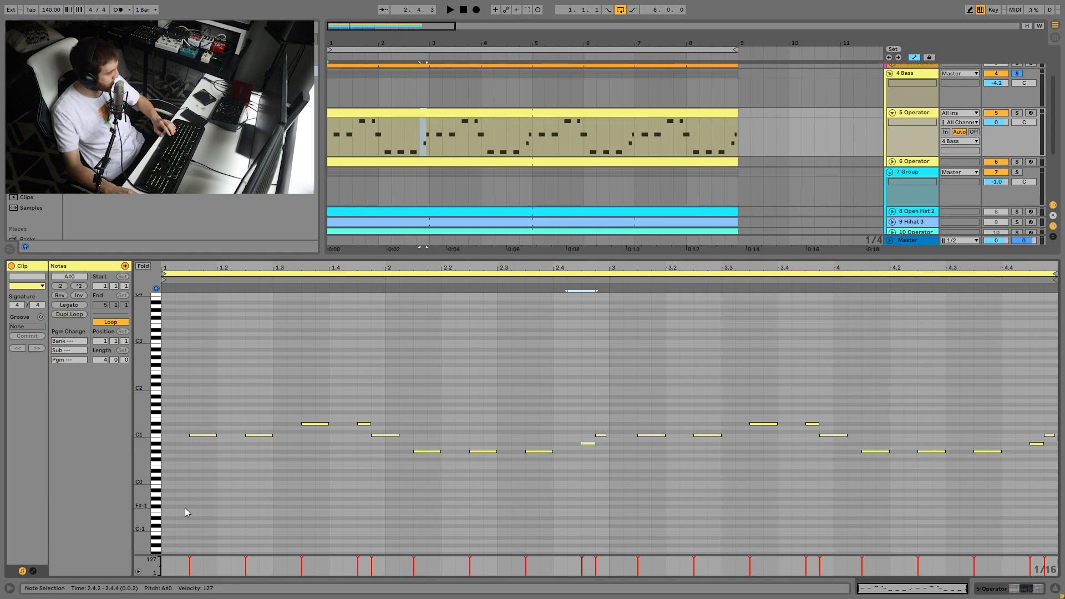
drag(191, 475, 301, 388)
drag(359, 410, 378, 451)
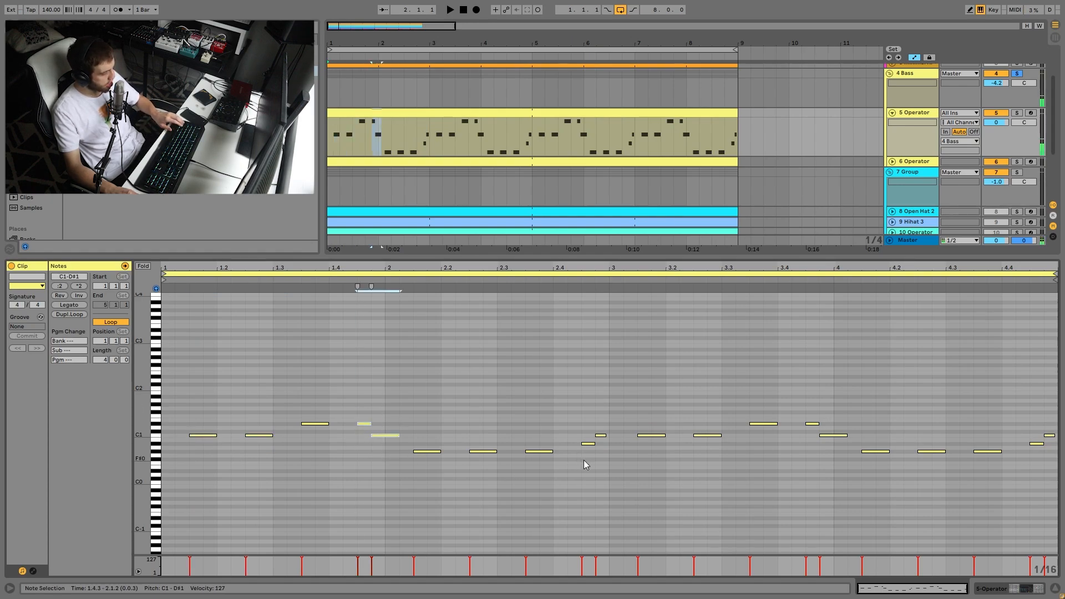
drag(583, 460, 601, 426)
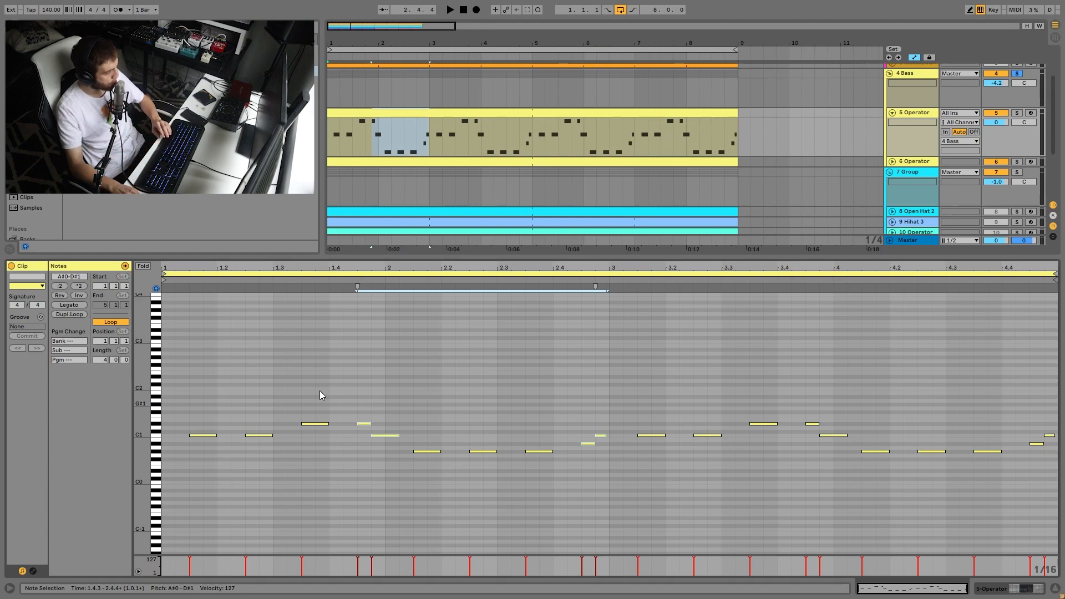
key(space)
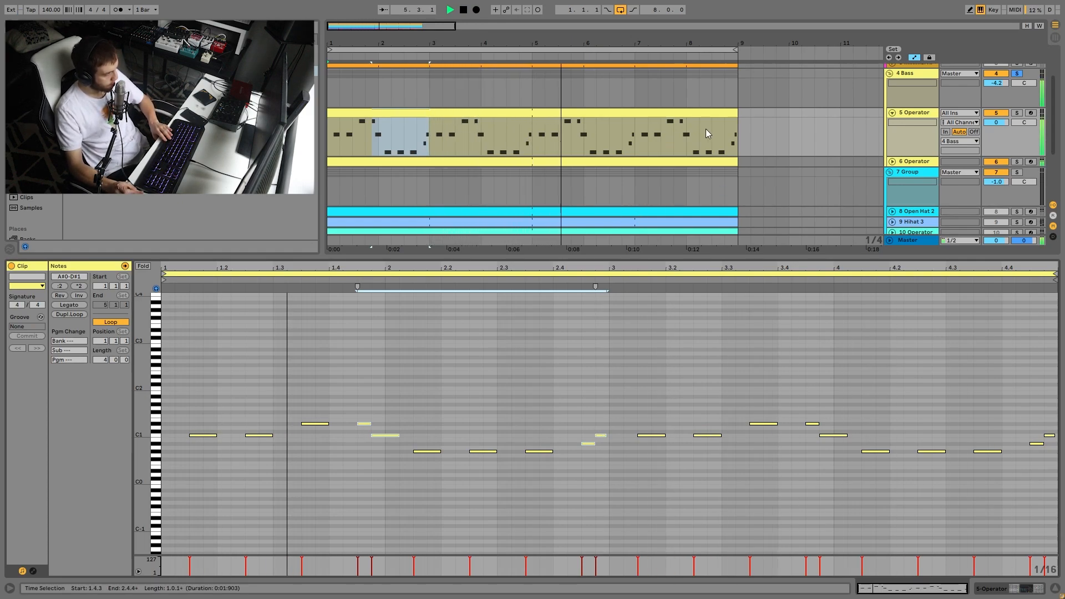
key(space)
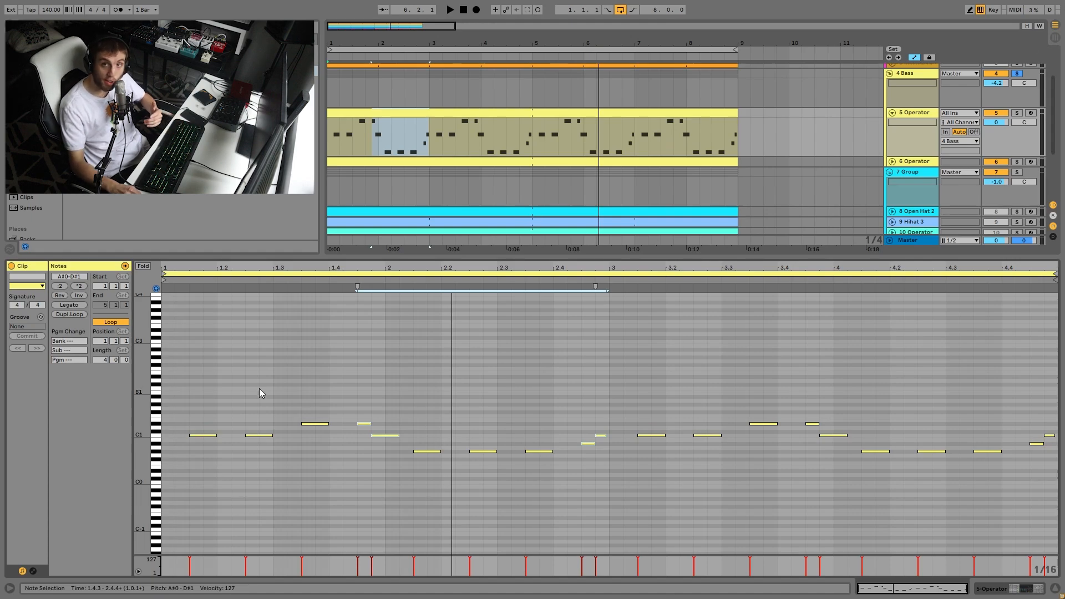
Open the Operator device of the 5 Operator track, solo and play the track, and view the settings of oscillators A and B
click(571, 112)
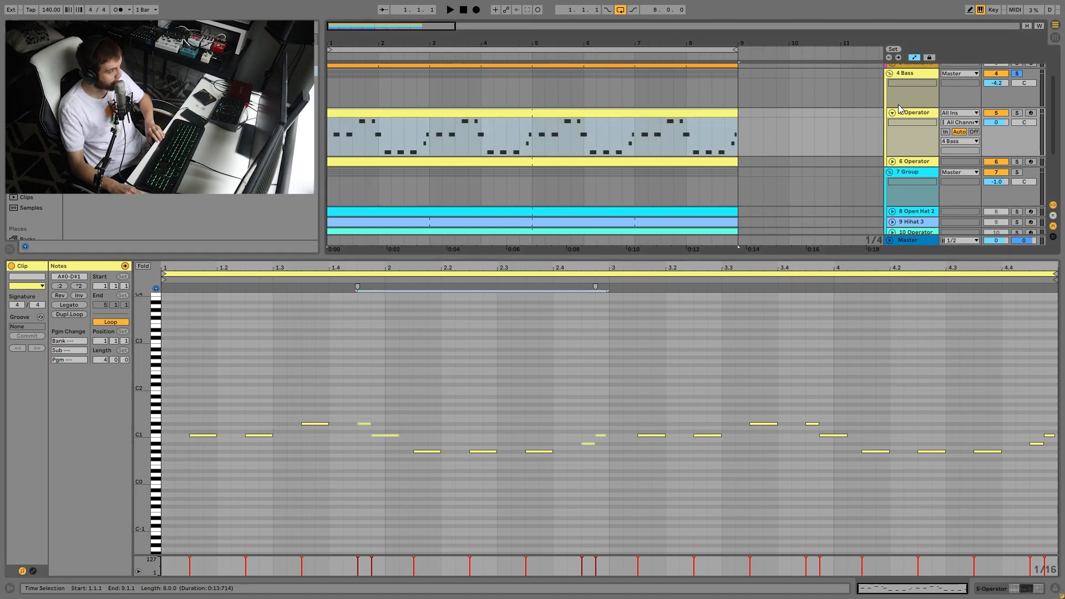
click(909, 115)
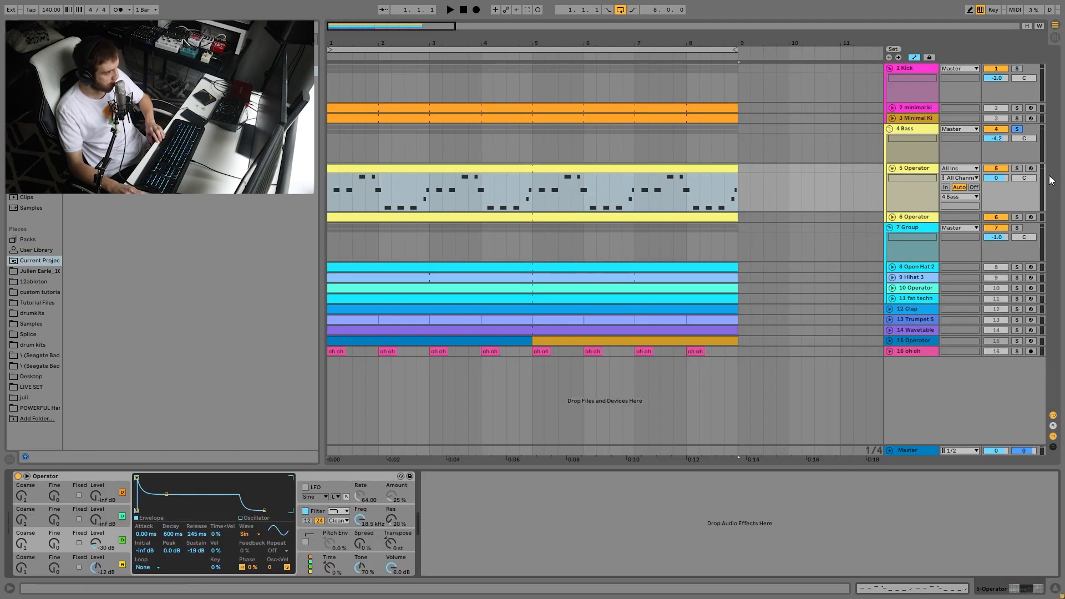
click(1017, 169)
key(space)
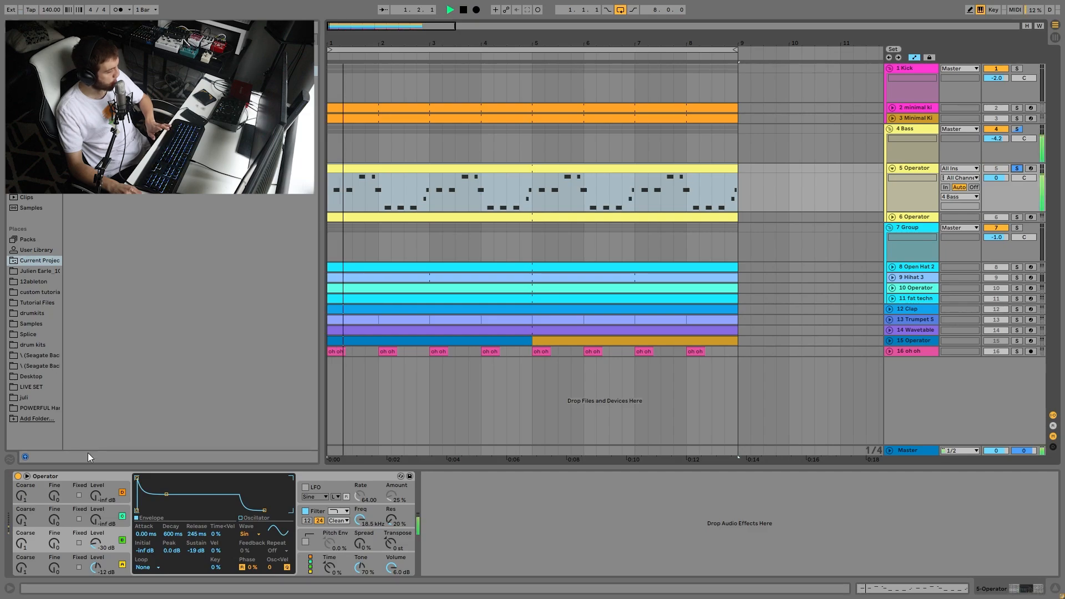
click(112, 567)
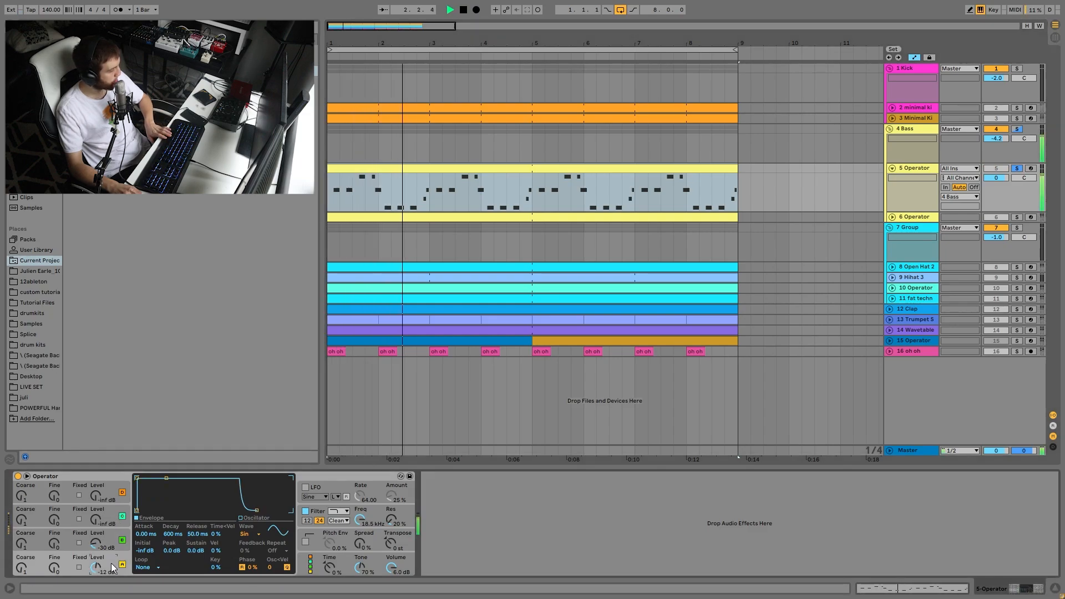
click(110, 545)
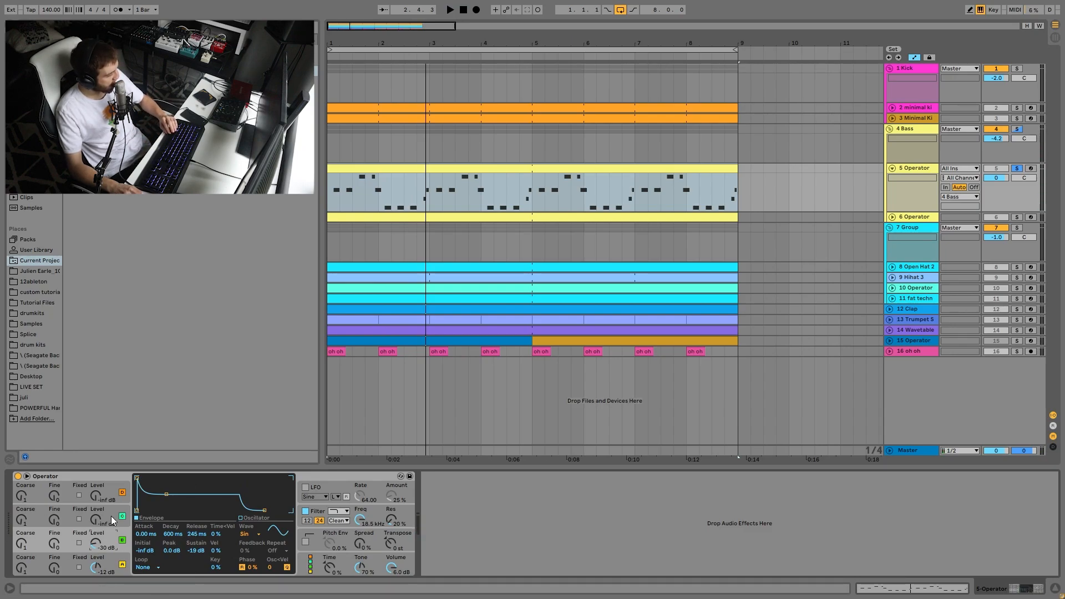
Play the soloed 5 Operator bass several times from the start while examining oscillator B's envelope
key(space)
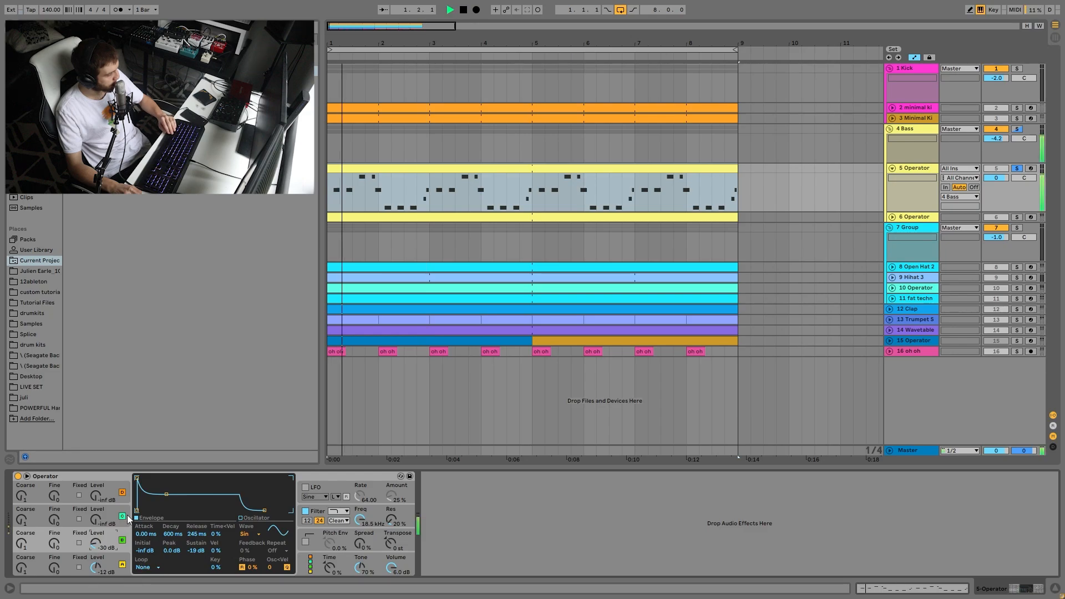
key(space)
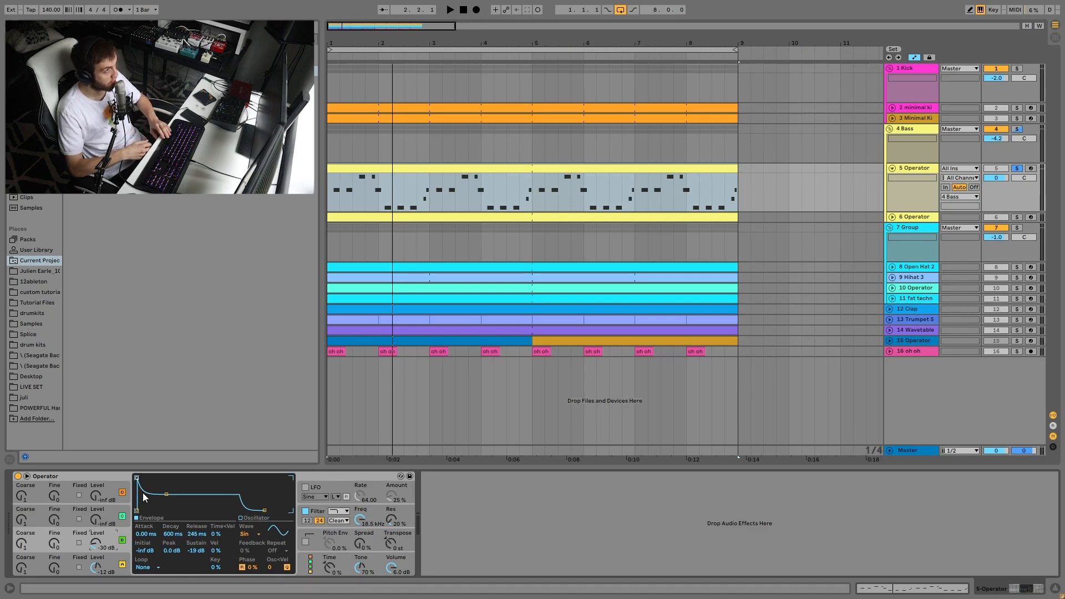
key(space)
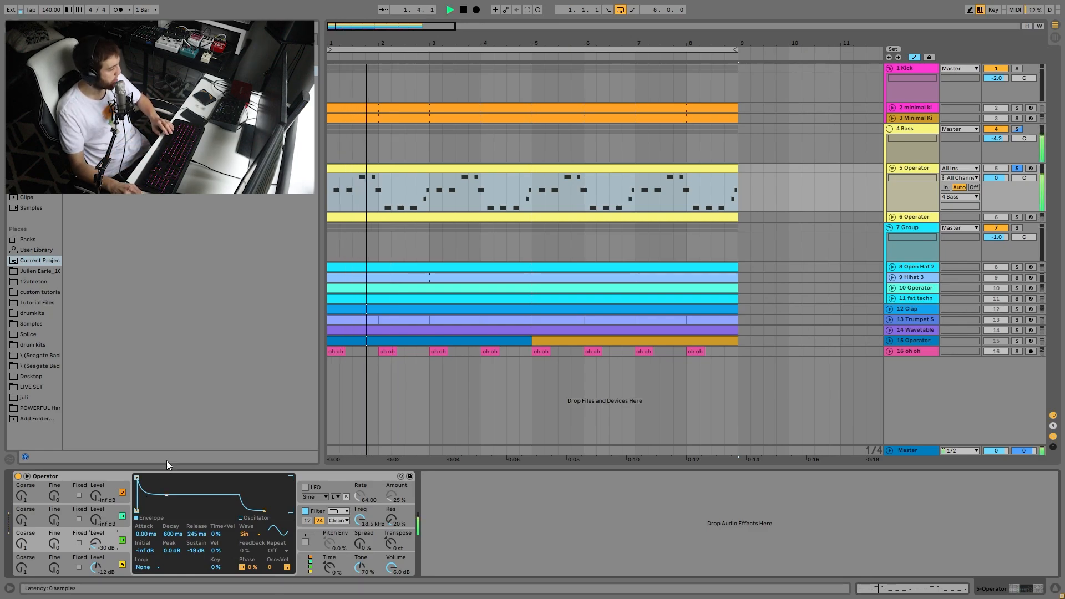
key(space)
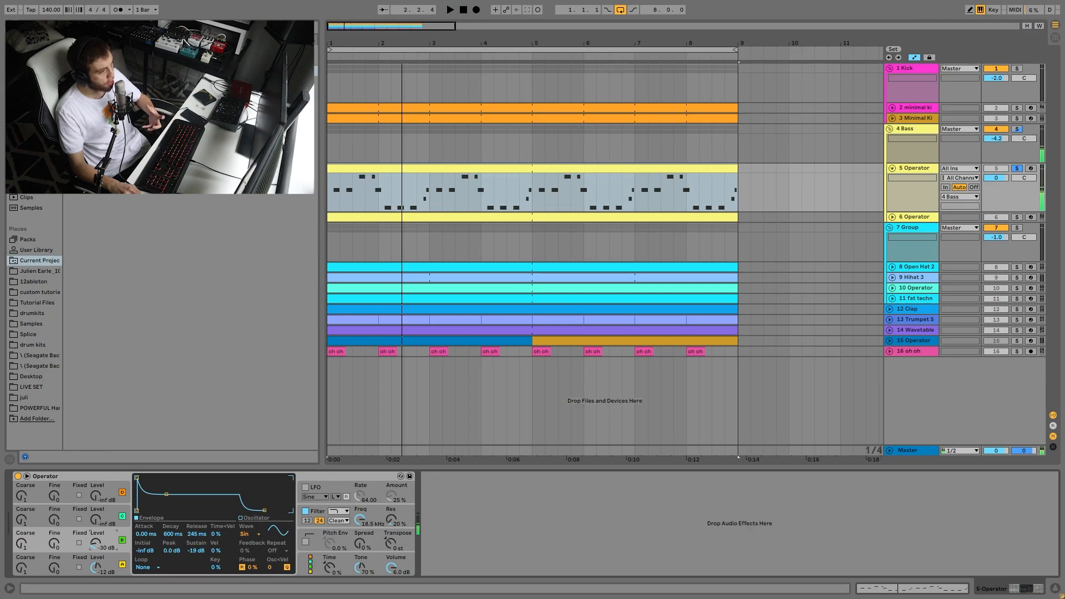
key(space)
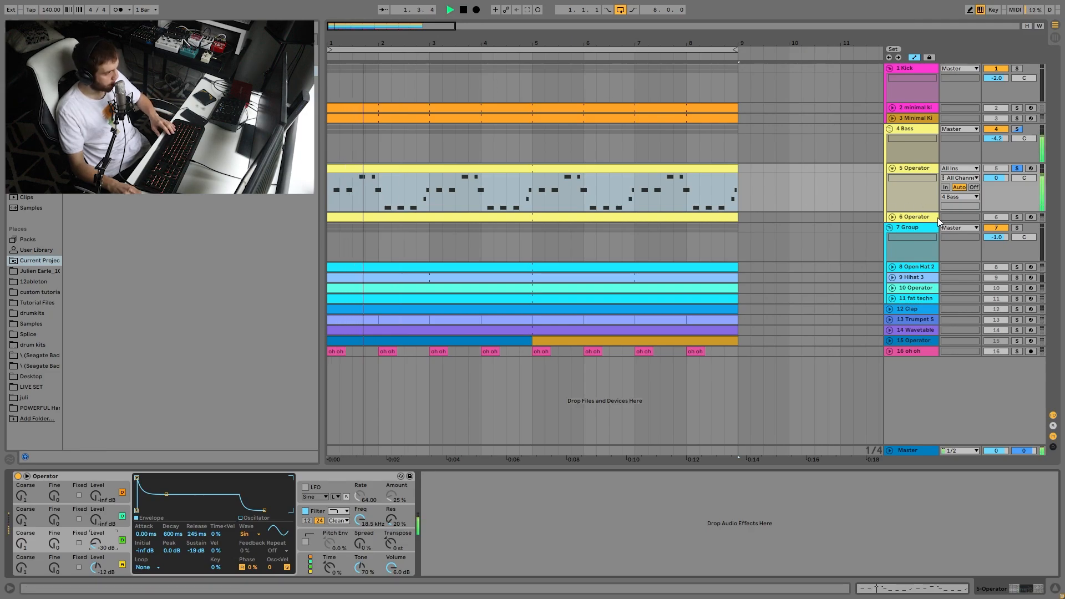
key(space)
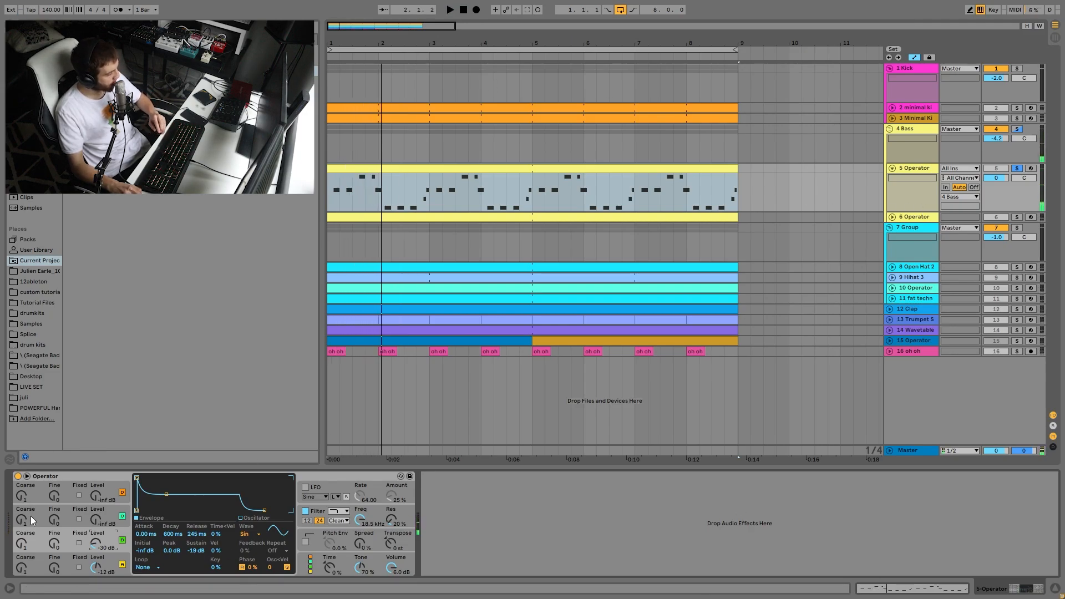
Play the 5 Operator bass with oscillator B switched off, and switch the oscillator back on for comparison
click(122, 540)
key(space)
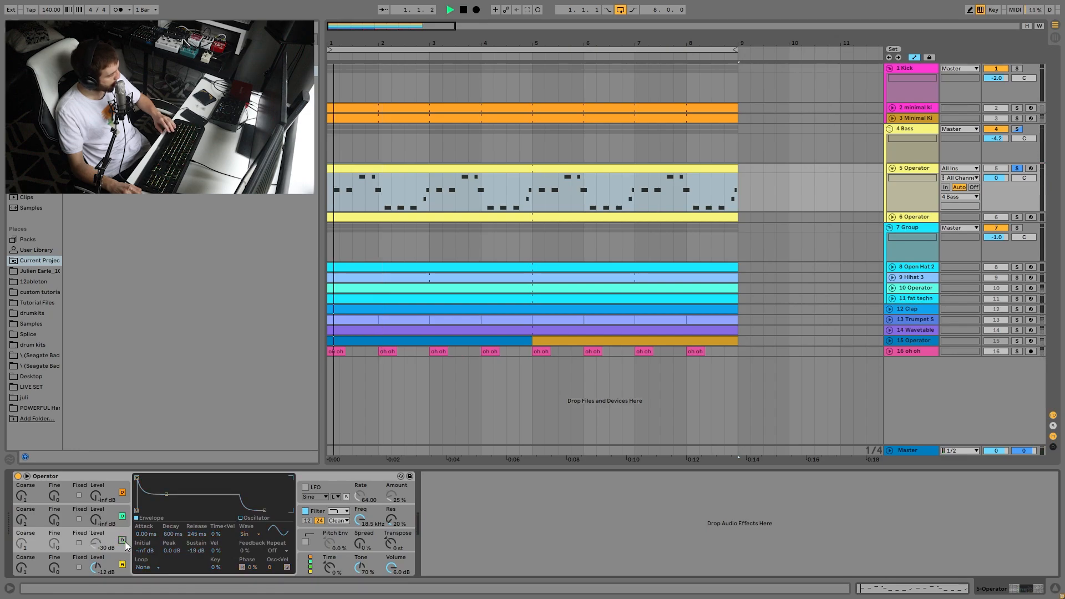
click(123, 540)
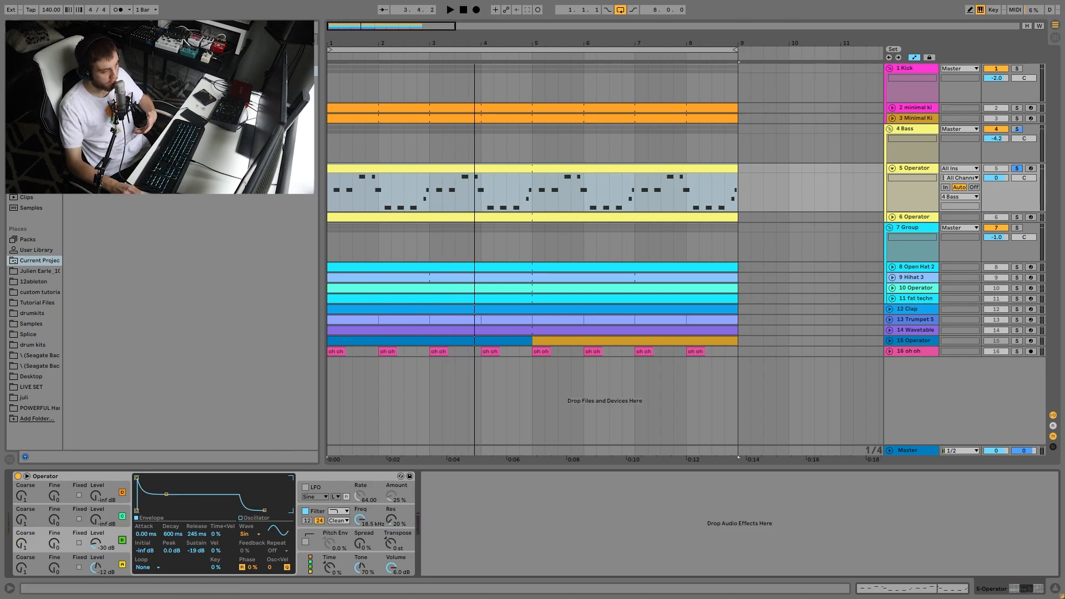
Solo and play the 6 Operator track, open its devices, and view the settings of oscillators A and B
click(1018, 218)
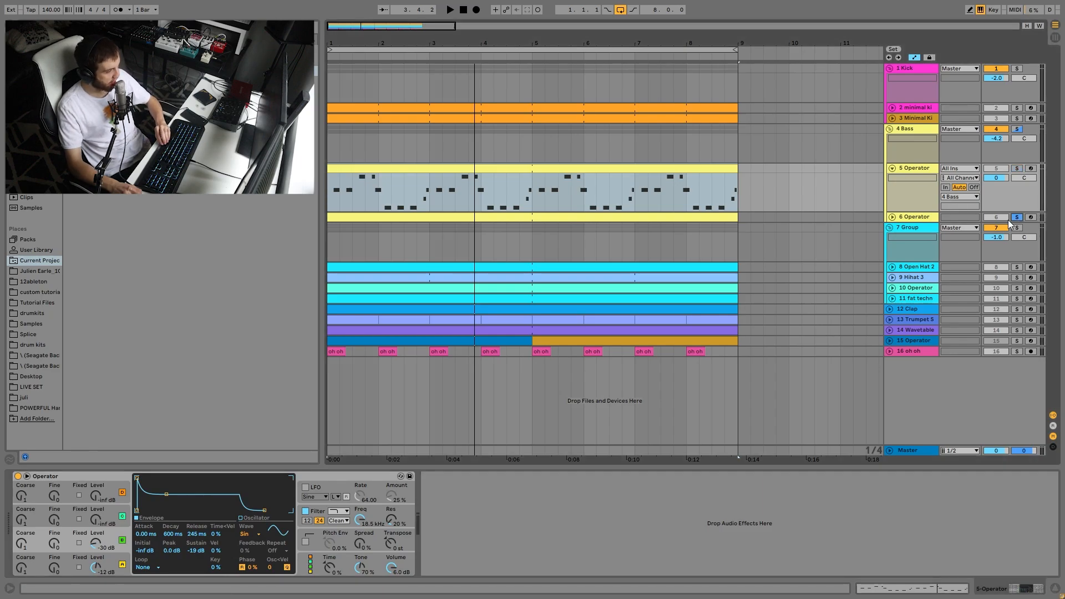
key(space)
click(914, 217)
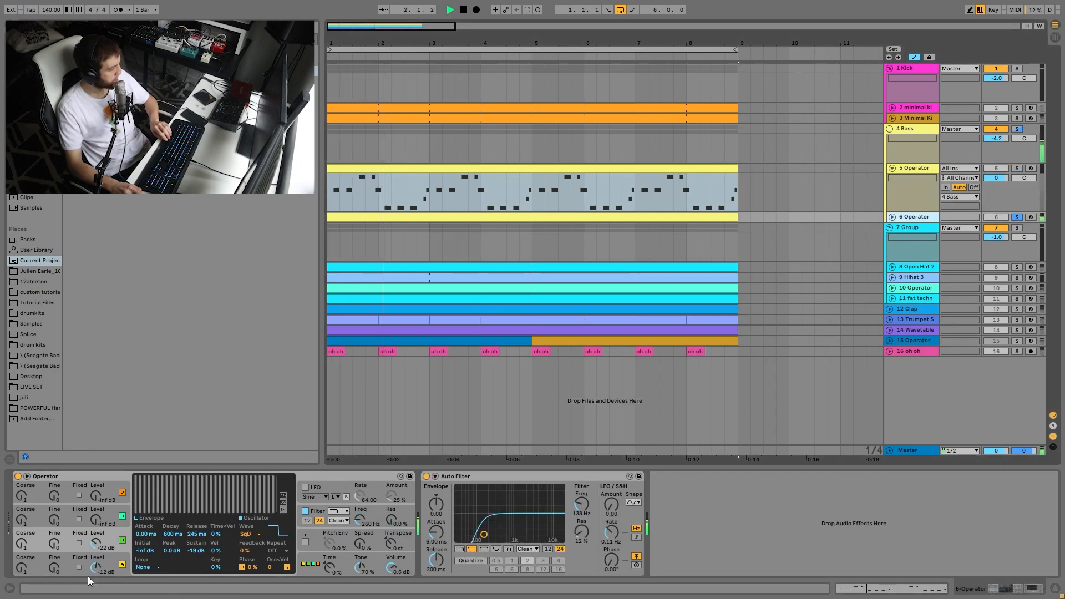
click(103, 562)
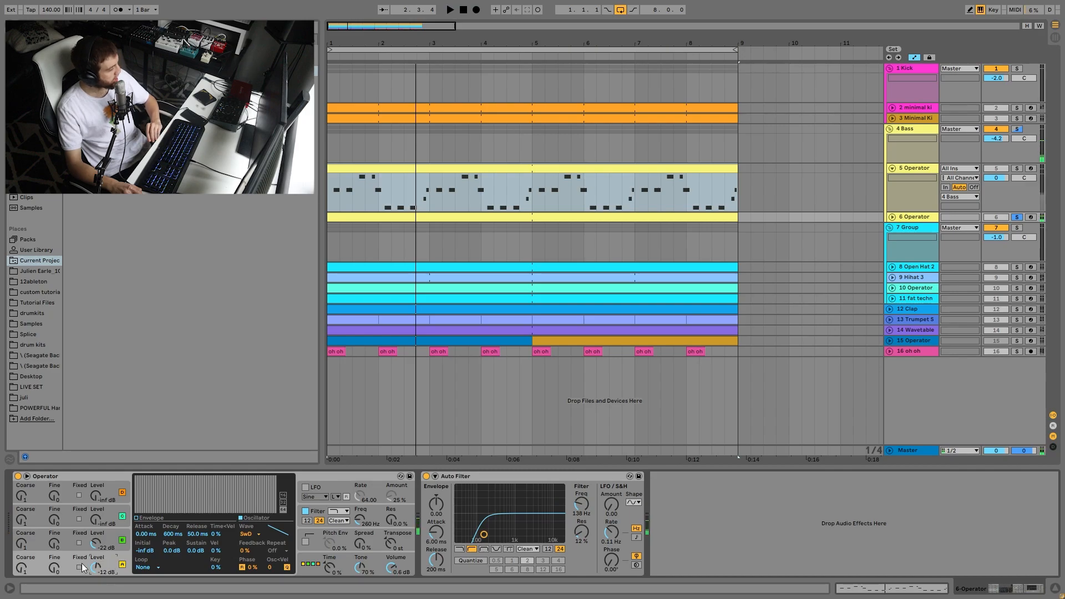
click(96, 546)
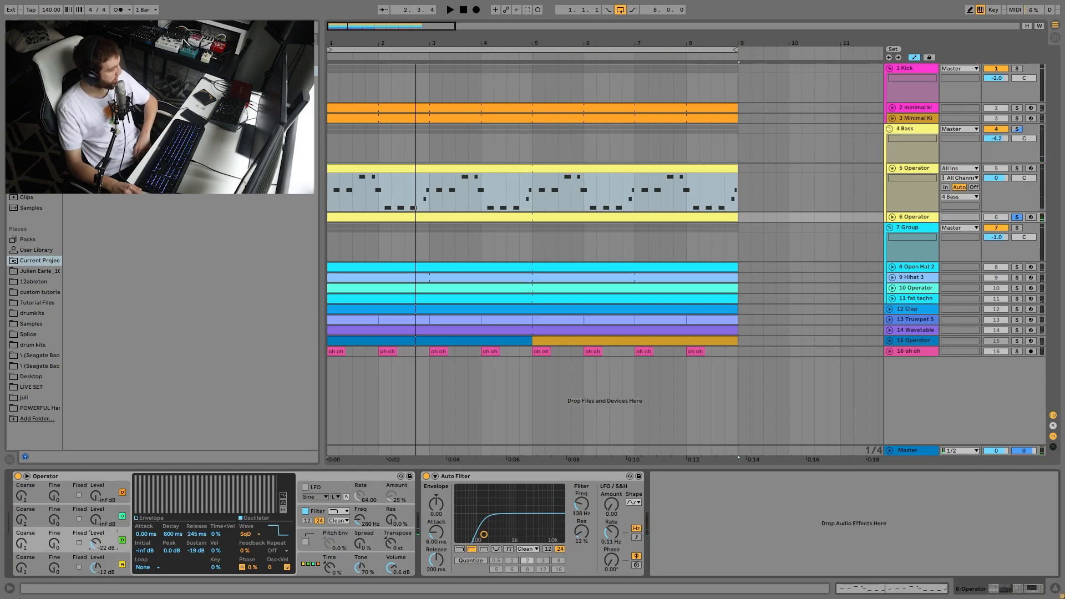
View the global and filter envelope settings of the 6 Operator synth and replay the soloed layer
click(303, 565)
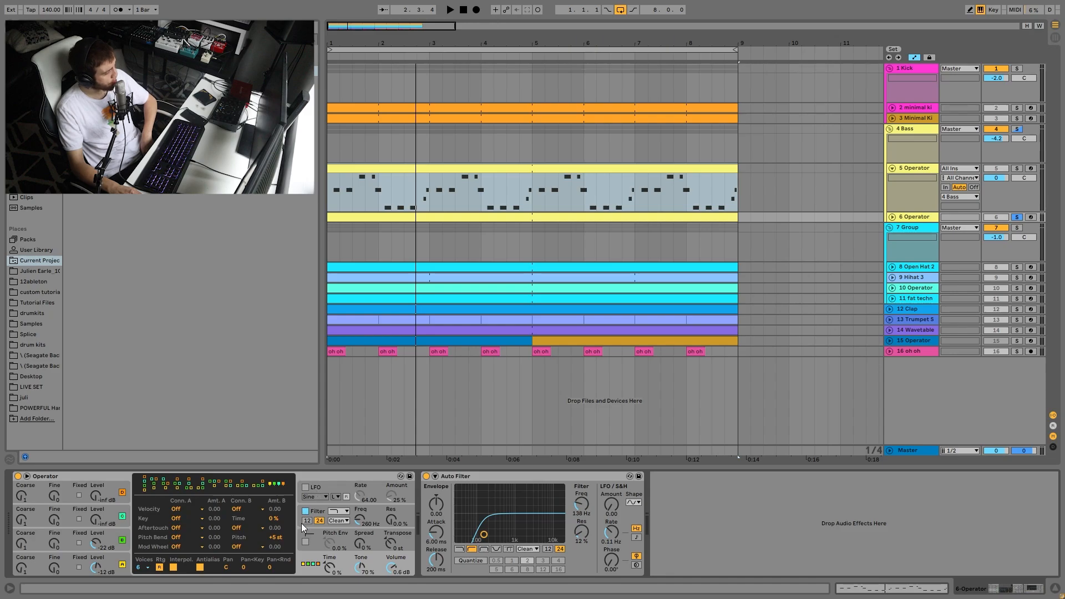
click(324, 516)
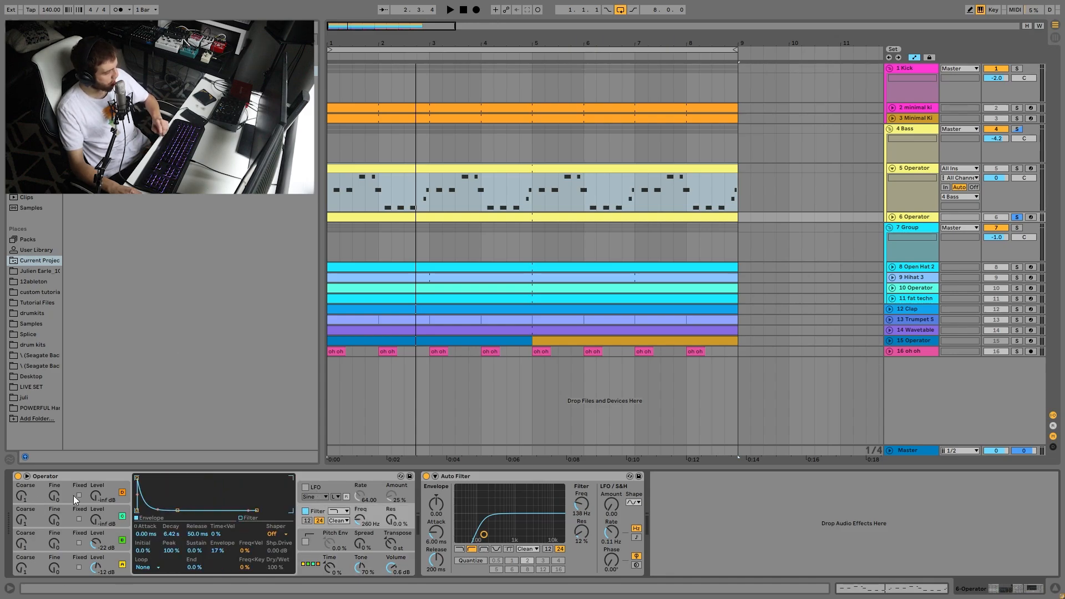
key(space)
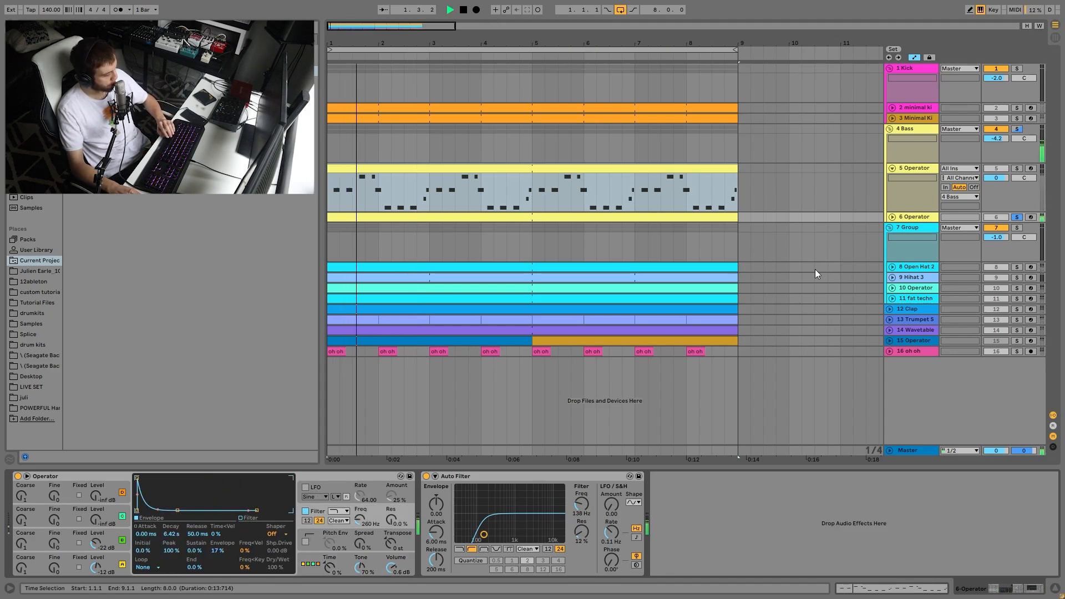
key(space)
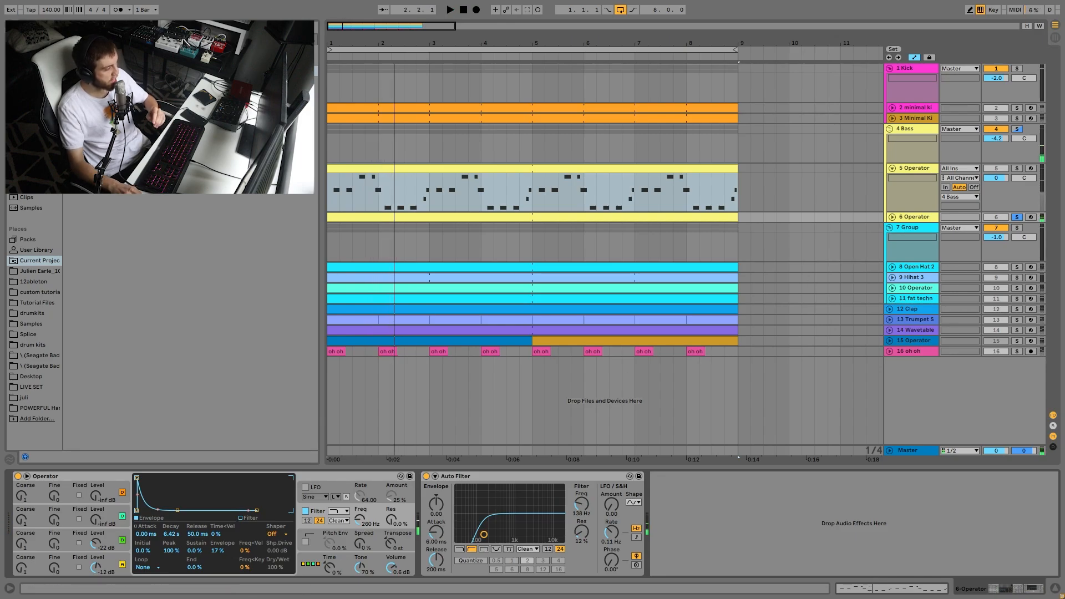
key(space)
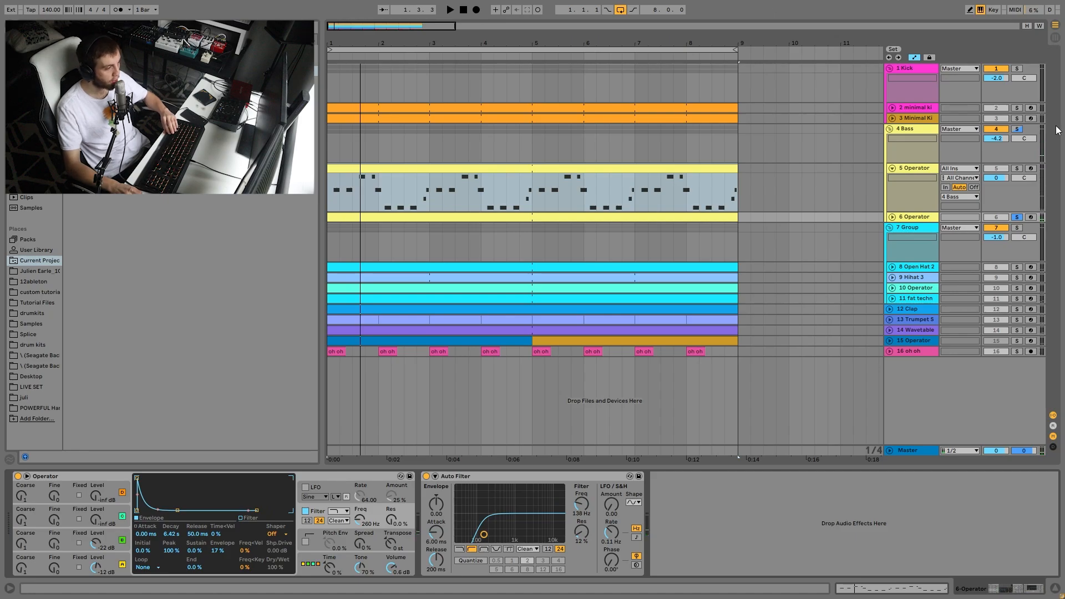
Solo the whole Bass group and play it, muting and unmuting the 6 Operator layer to compare
click(1018, 130)
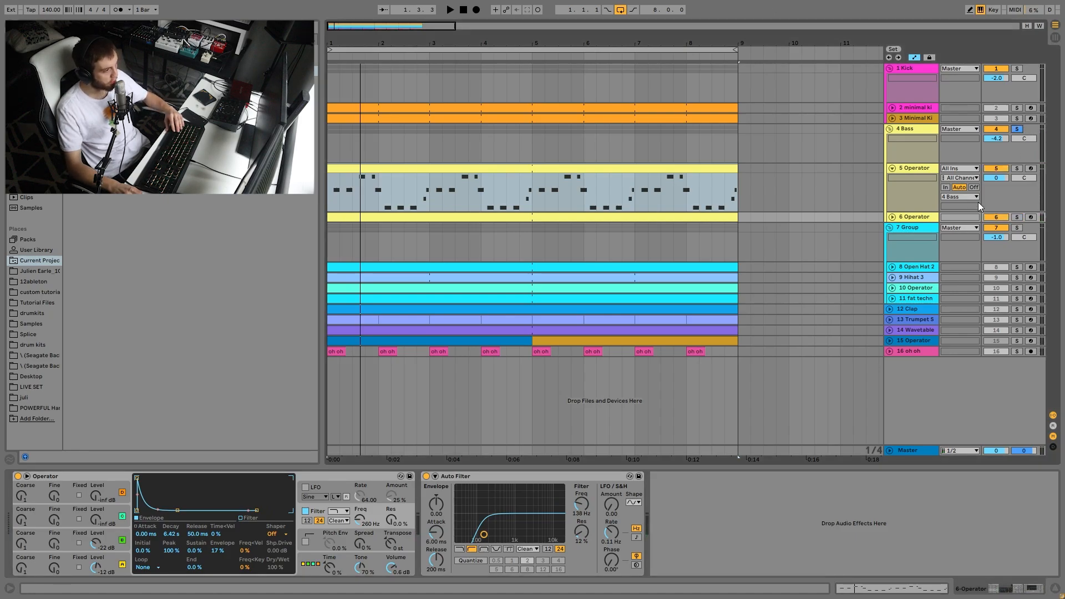
key(space)
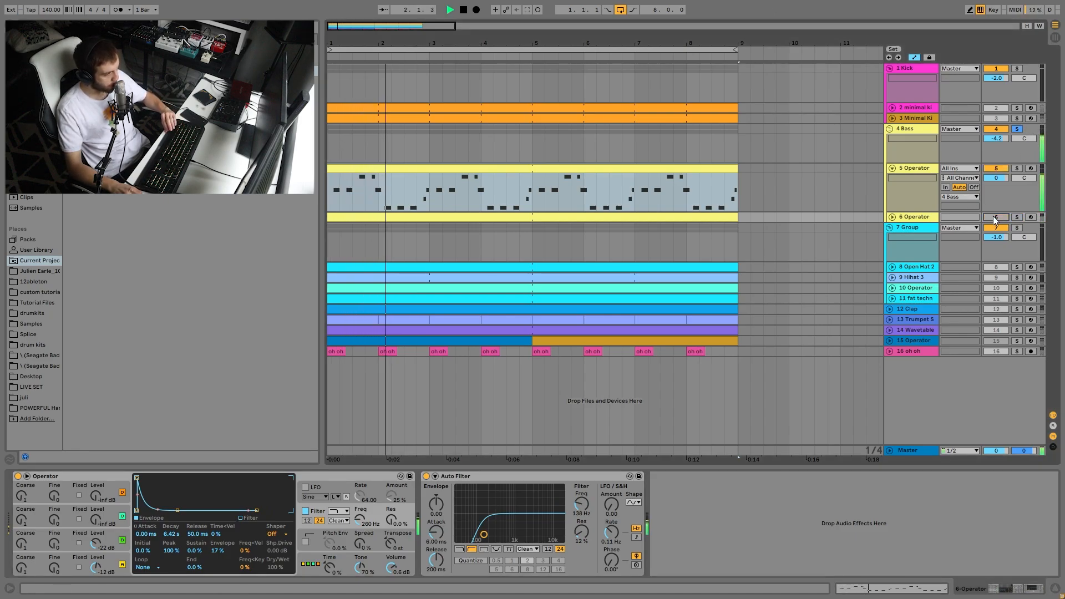
key(space)
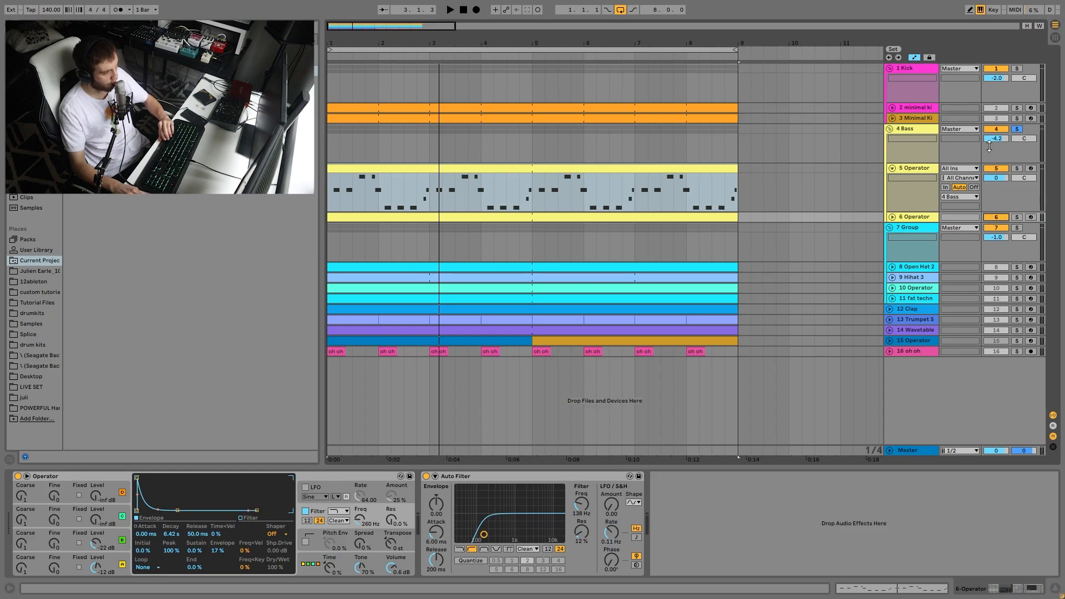
Play the full mix with nothing soloed, switching the 6 Operator layer off and on again
key(space)
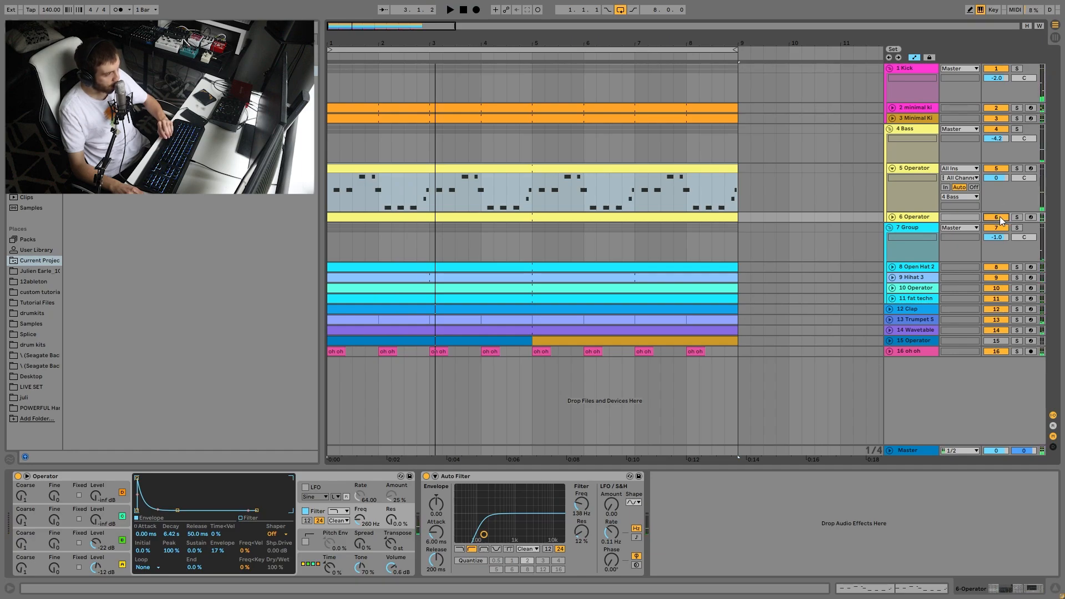
key(space)
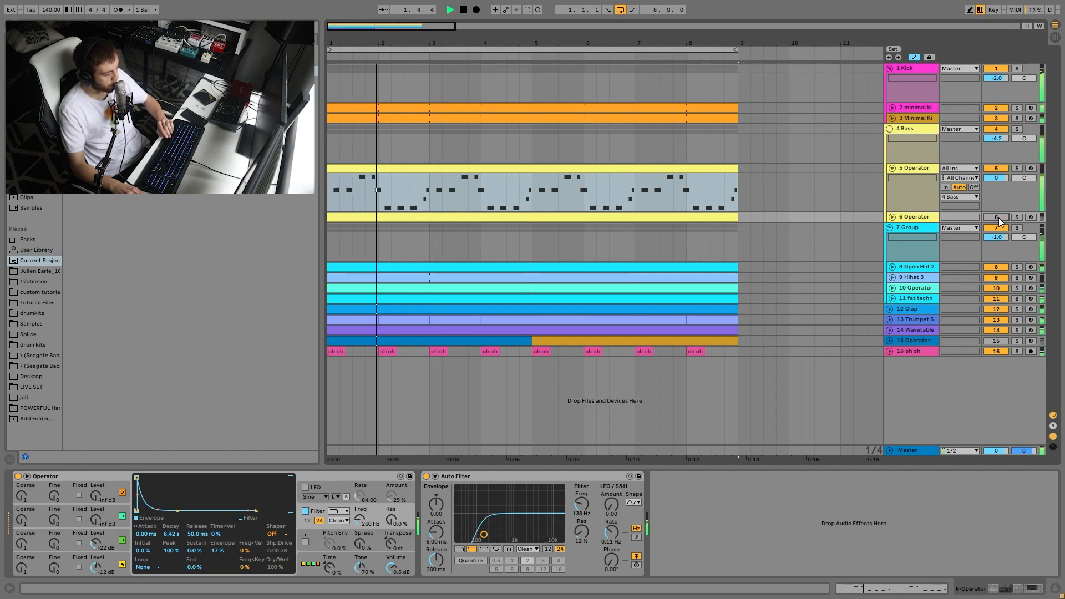
click(999, 218)
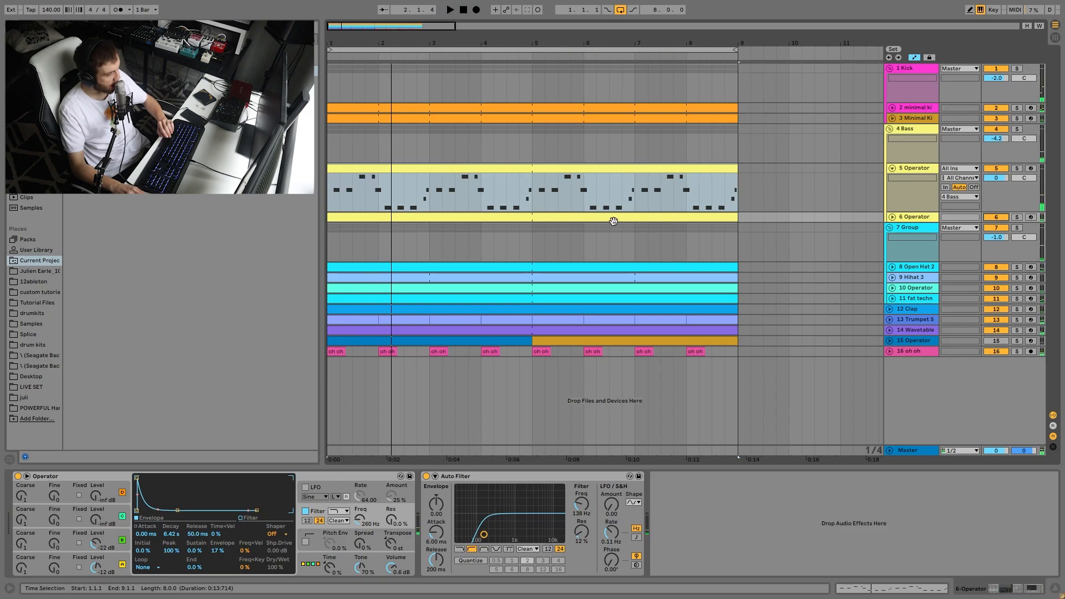
Open the sidechain Compressor on the Bass group and solo the group
click(907, 129)
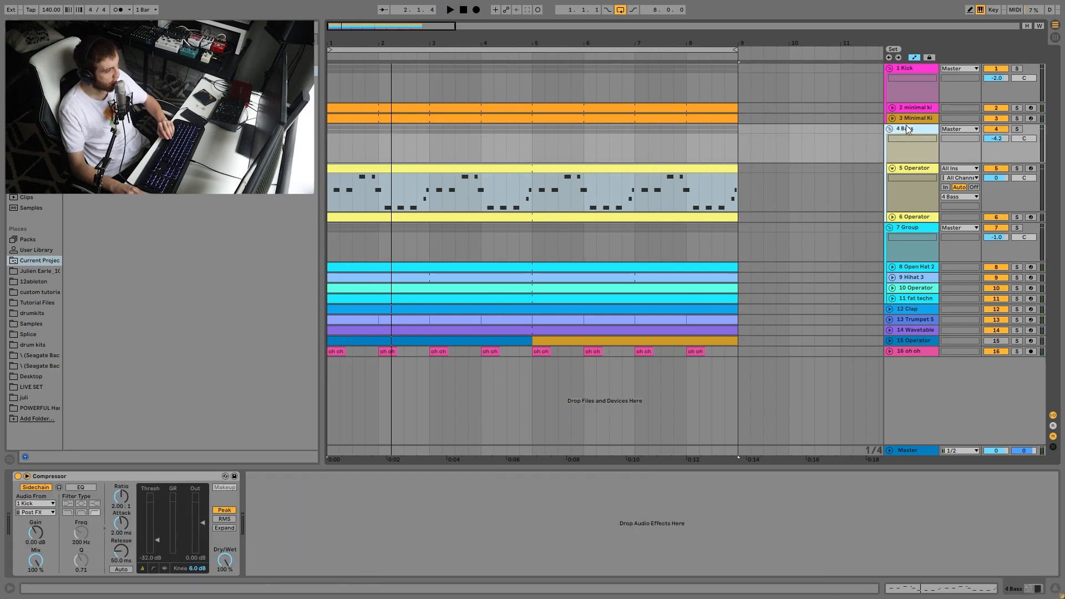
click(1017, 130)
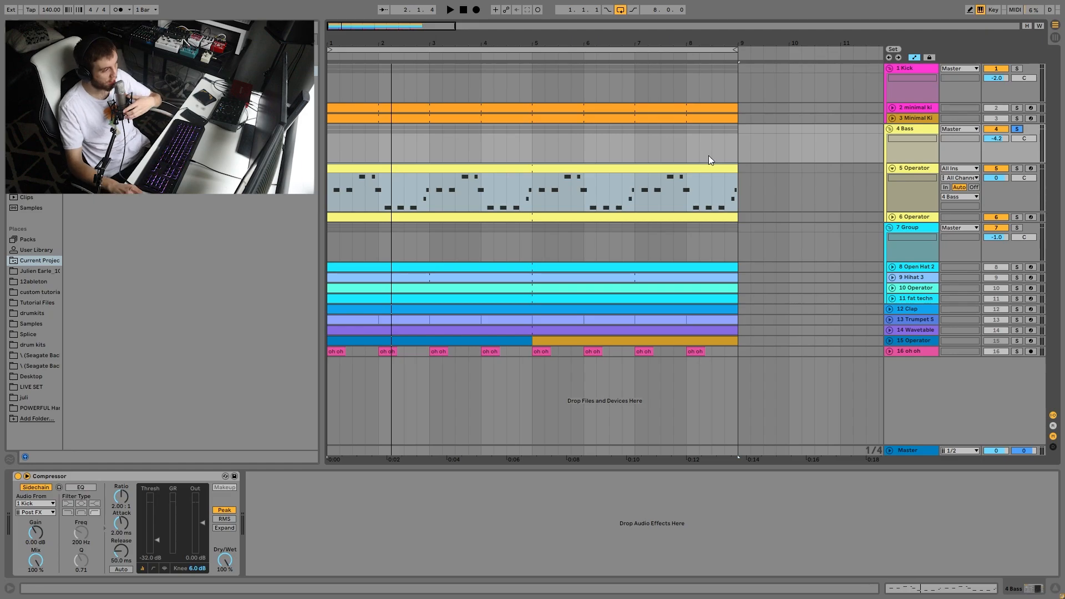
Solo the hi-hat group (7 Group), play it and open the fat techno hat's sampler
click(916, 170)
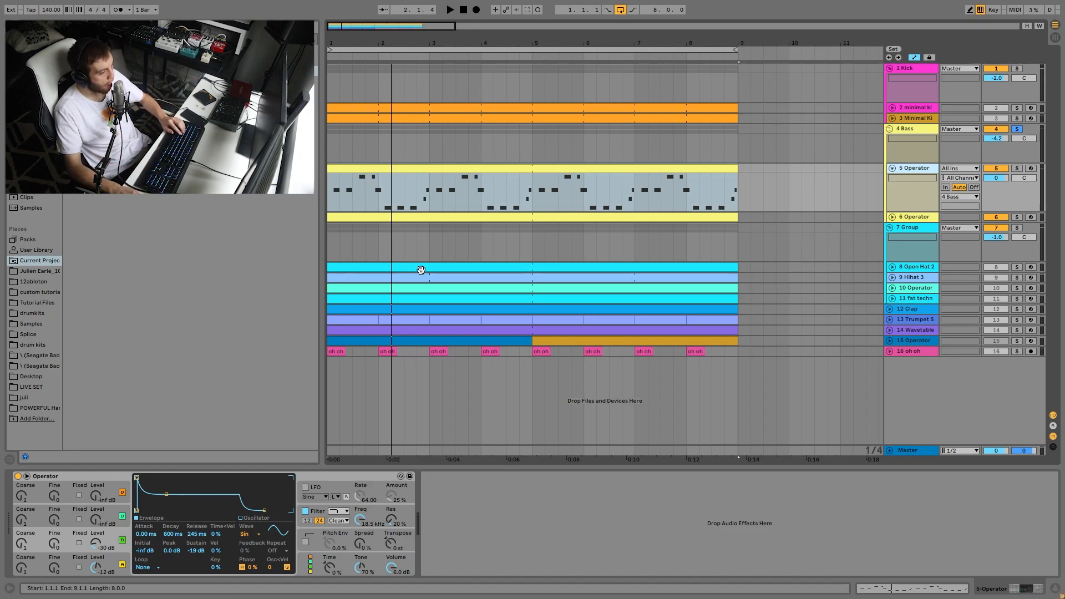
click(1017, 228)
key(space)
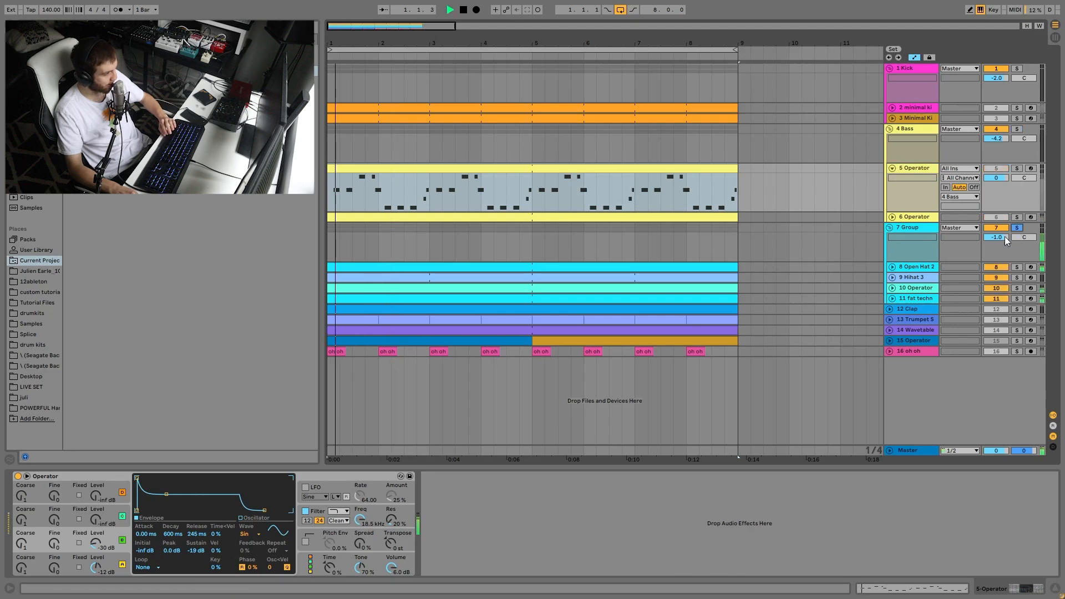
click(903, 300)
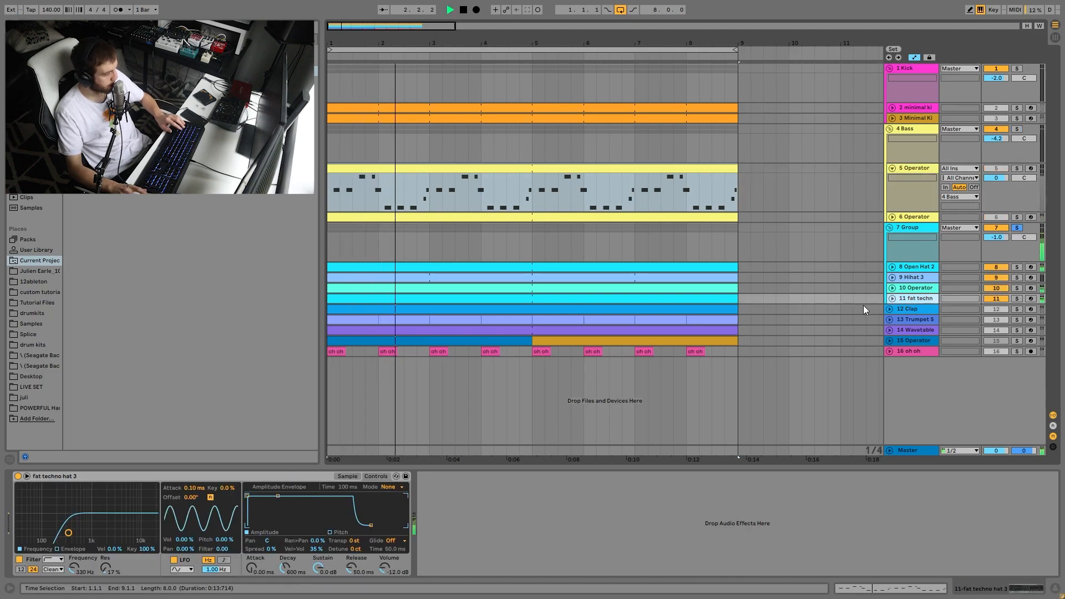
Unfold the hi-hat tracks, stop playback and move the fat techno hat track directly below Open Hat 2
key(ctrl+a)
key(u)
scroll(863, 308, down, 3)
key(space)
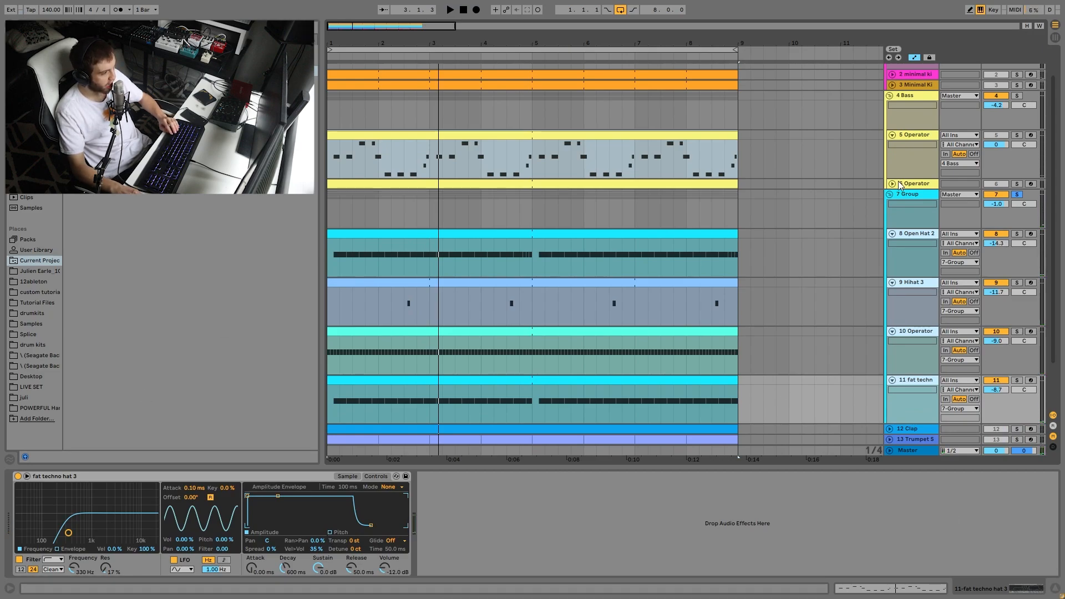
scroll(899, 259, down, 3)
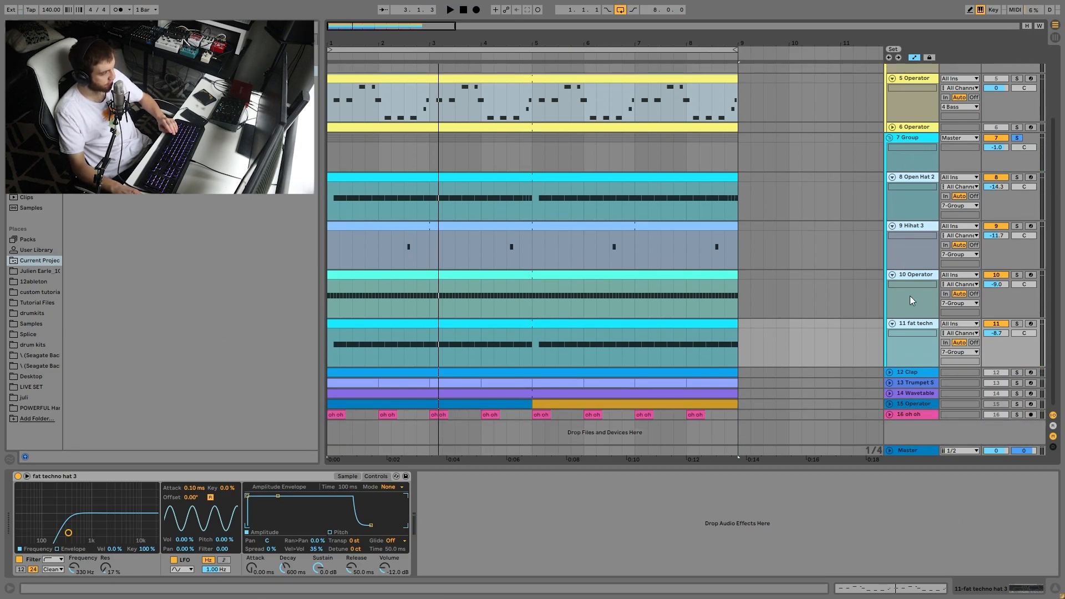
drag(920, 321, 932, 206)
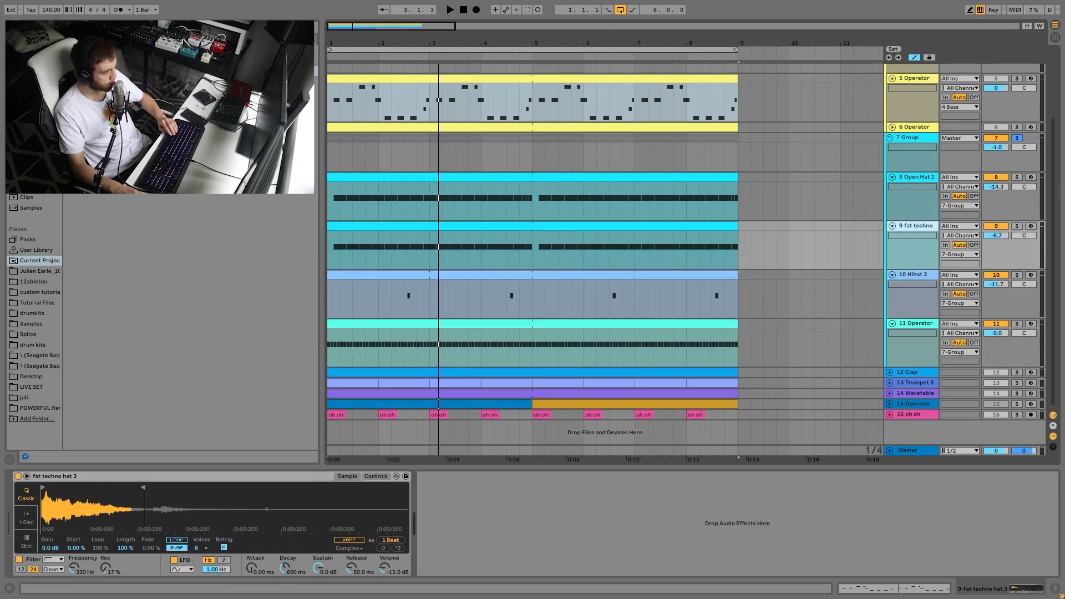
Solo Open Hat 2 and the fat techno hat together, then audition Open Hat 2 alone
click(1018, 178)
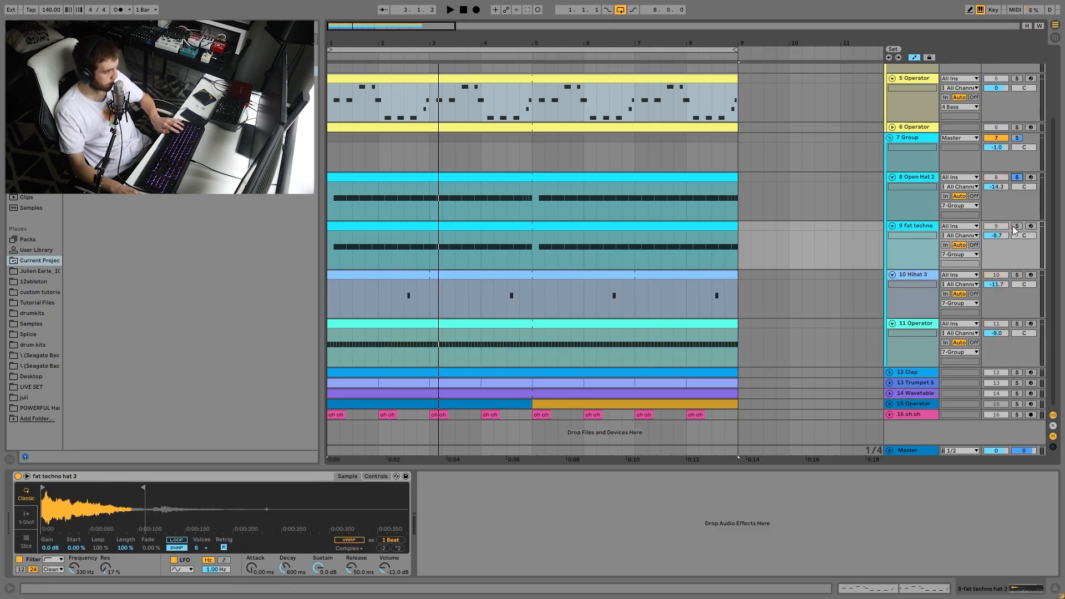
click(1016, 227)
key(space)
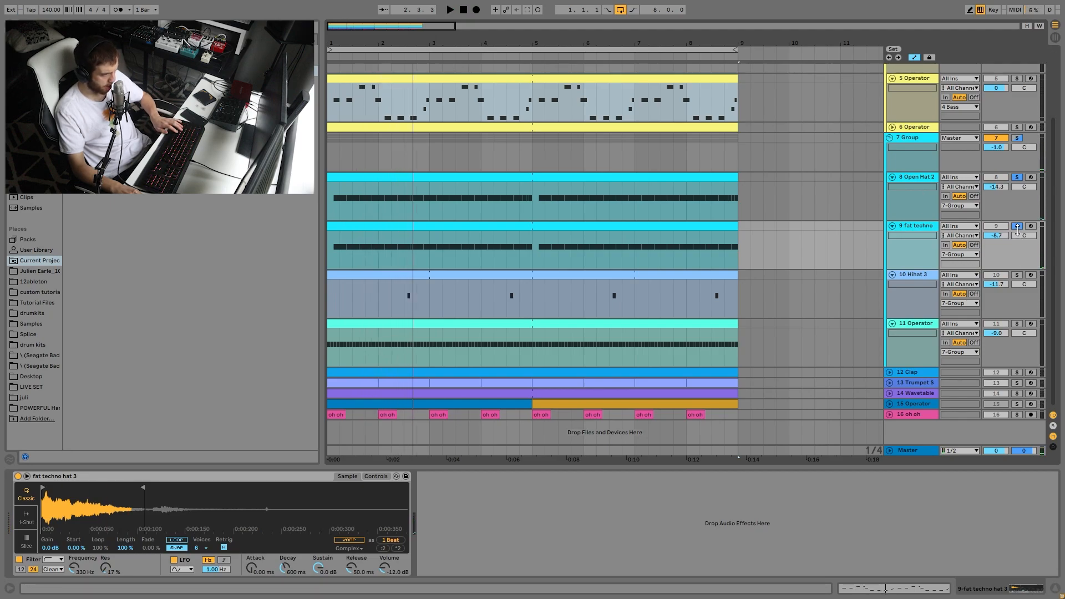
key(space)
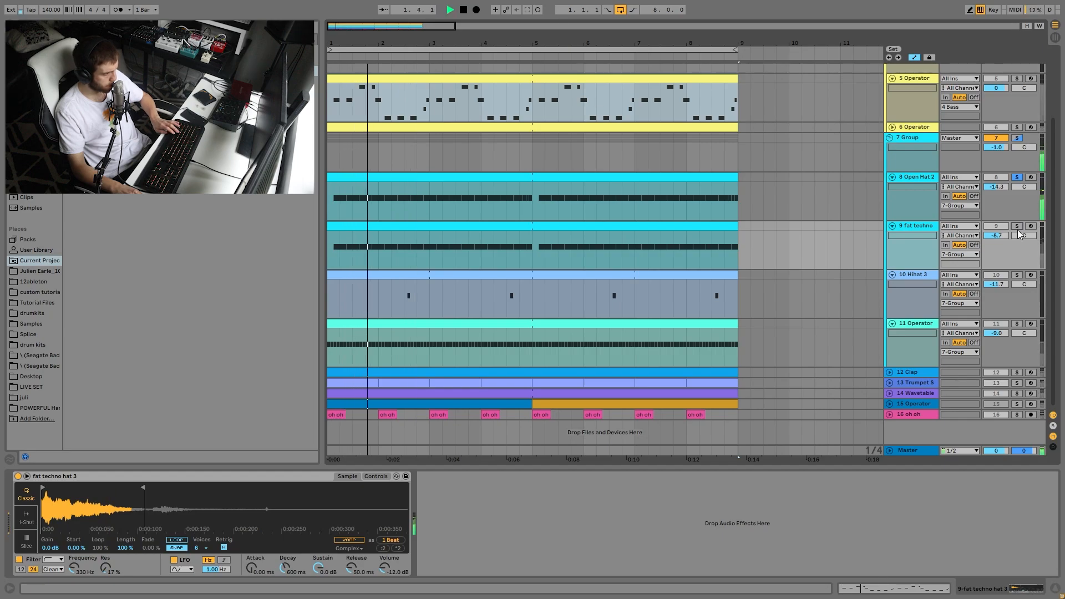
key(space)
Play the fat techno hat alone and fold its track
click(1017, 226)
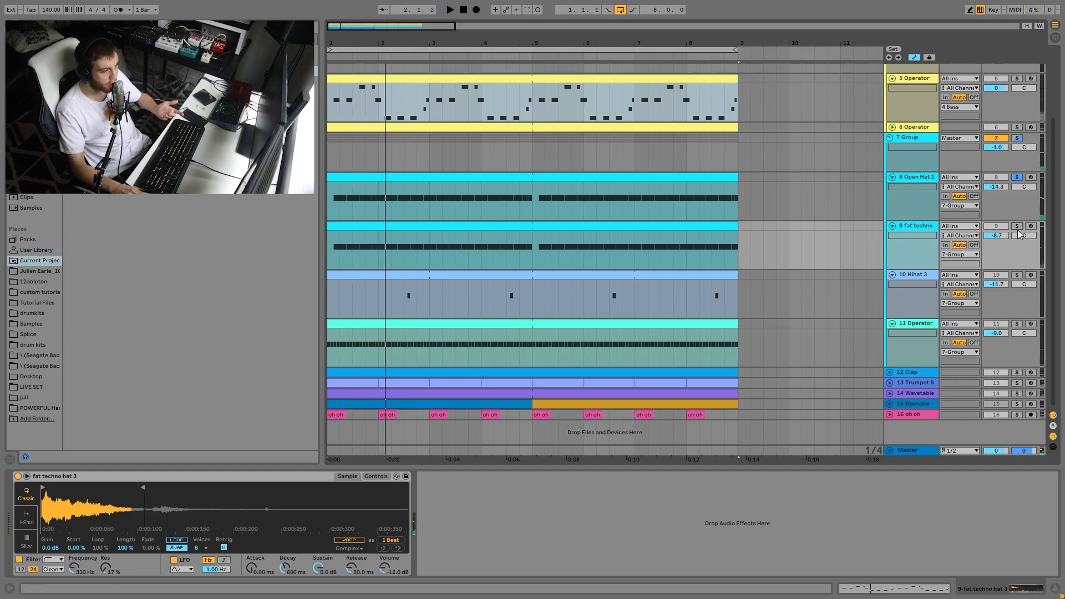
key(space)
click(892, 226)
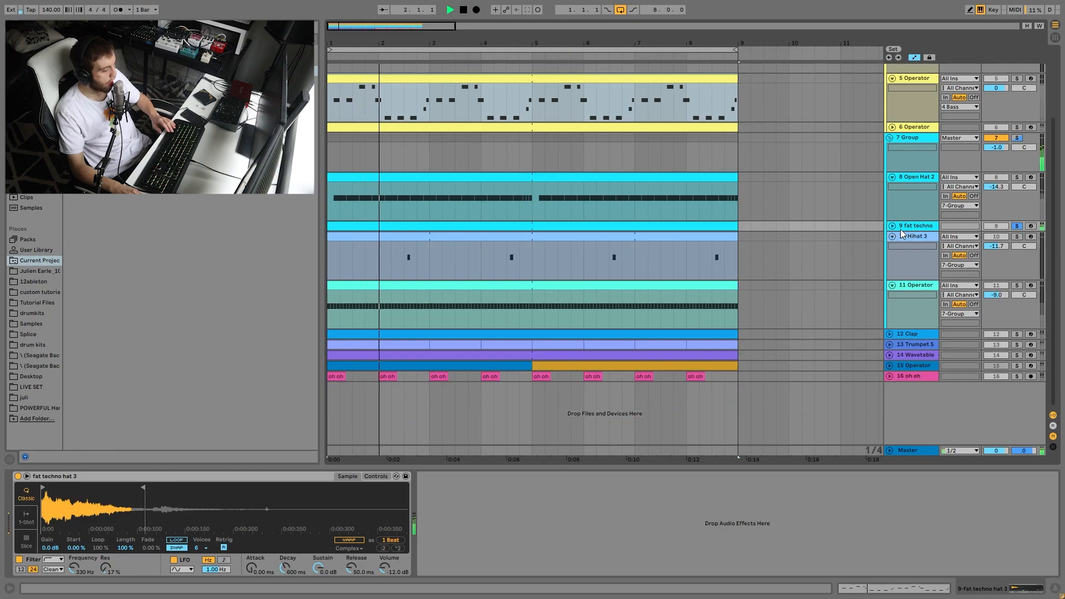
key(space)
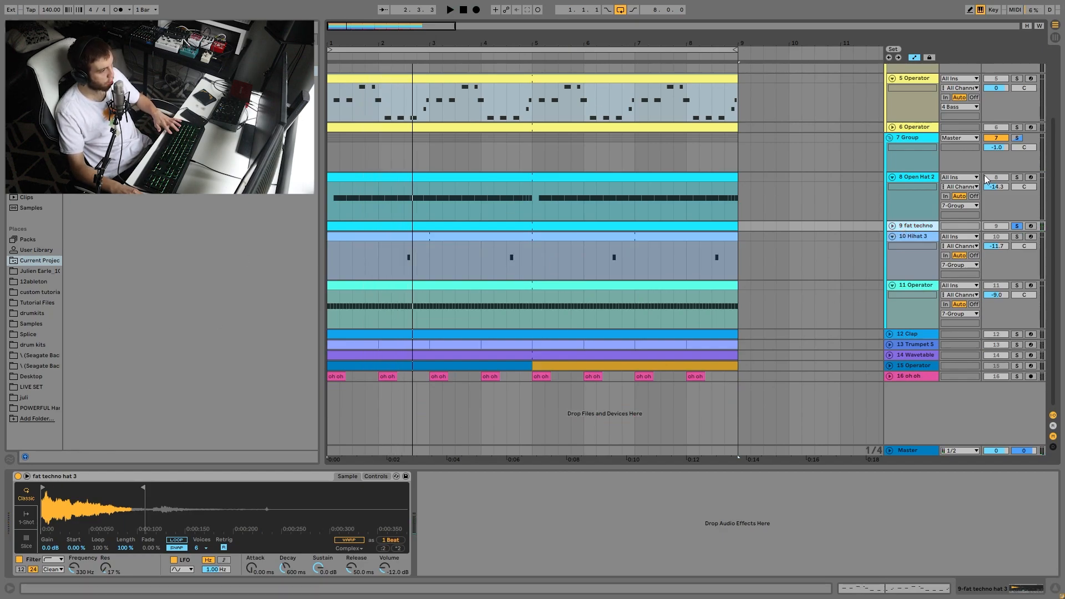
Play Open Hat 2 with the fat techno hat, switching the fat techno hat's solo off and on to compare
click(1018, 177)
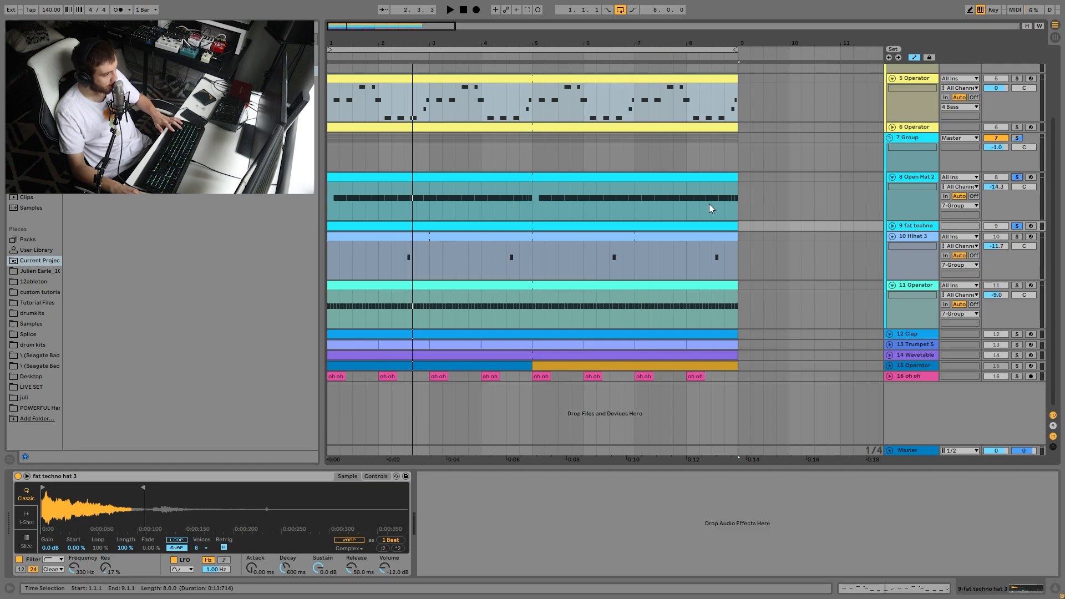
key(space)
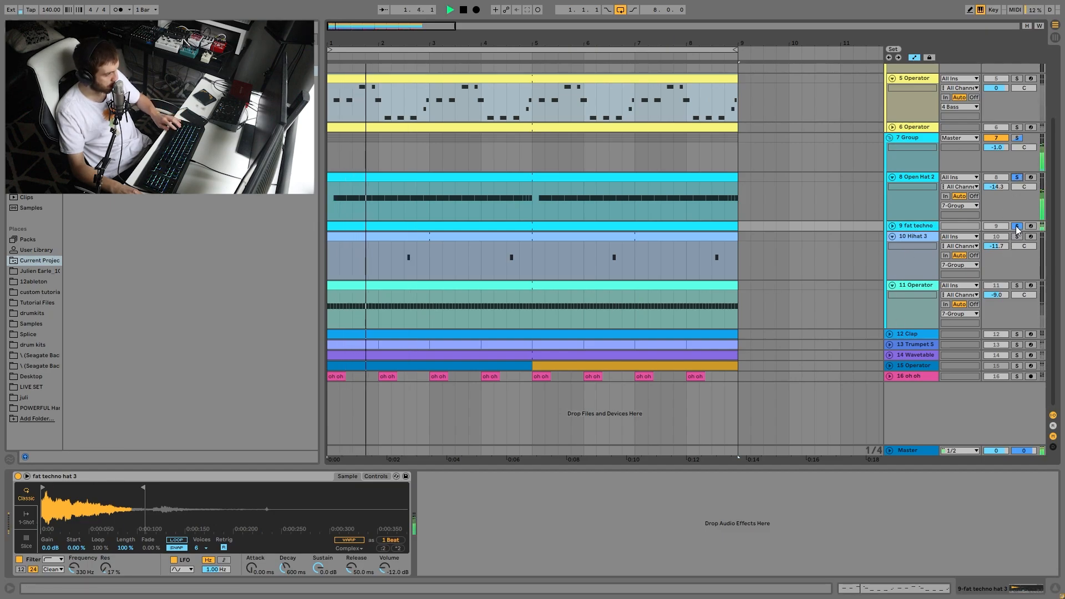
click(1017, 228)
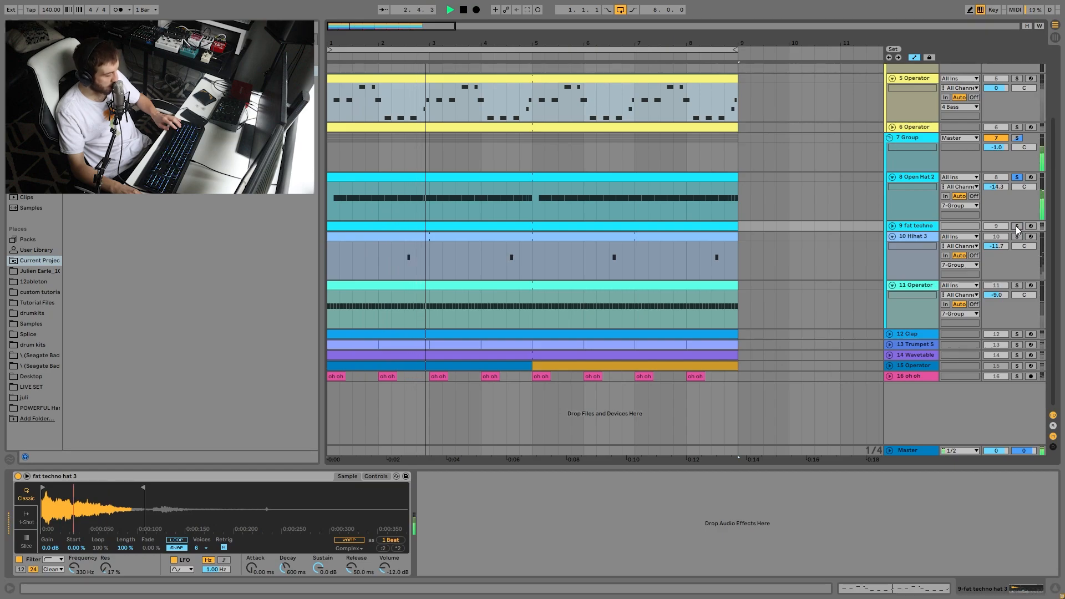
click(1017, 227)
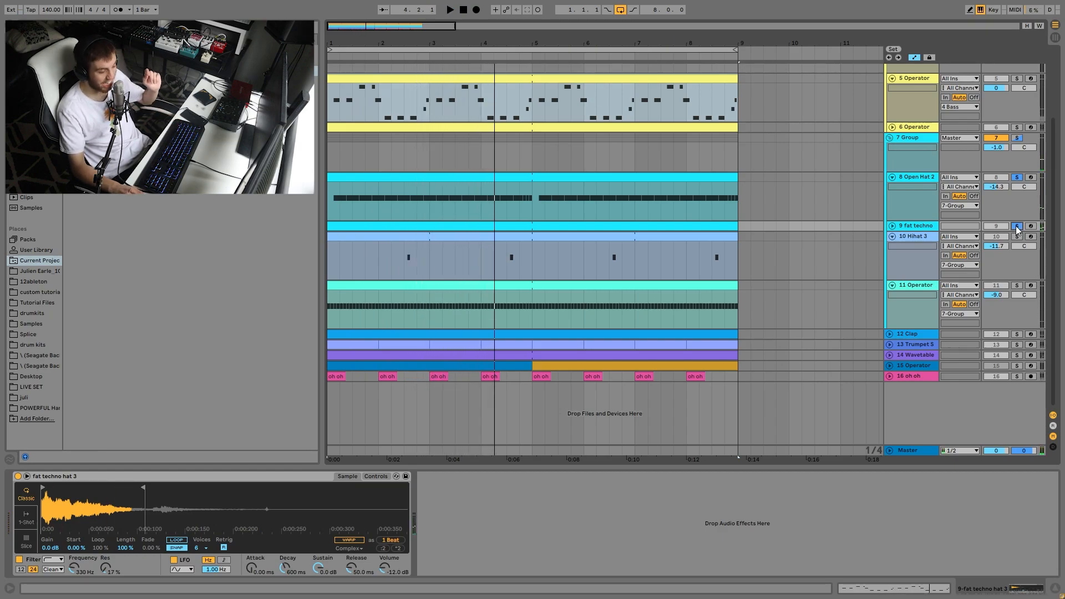
Audition Open Hat 2 with the Kick group and Clap soloed, first without and then with the fat techno hat
scroll(1018, 228, up, 2)
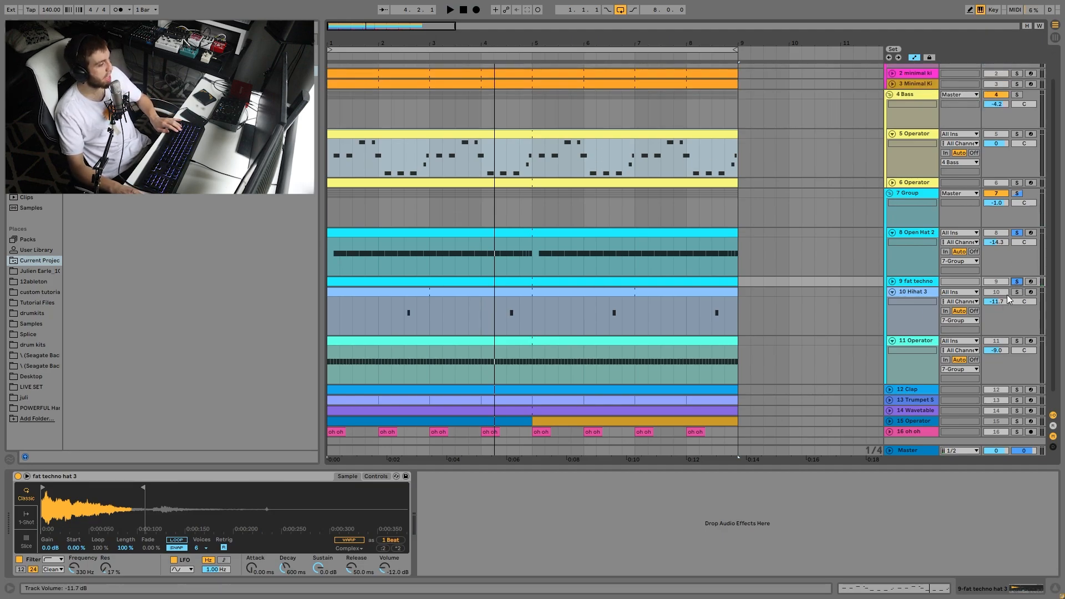
scroll(1017, 285, up, 1)
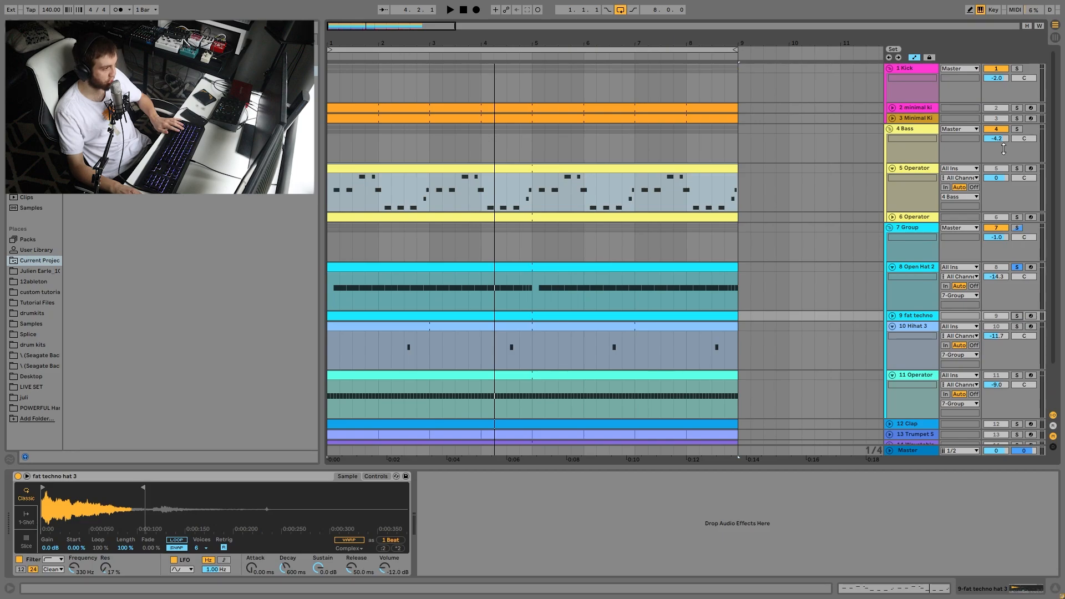
click(1017, 69)
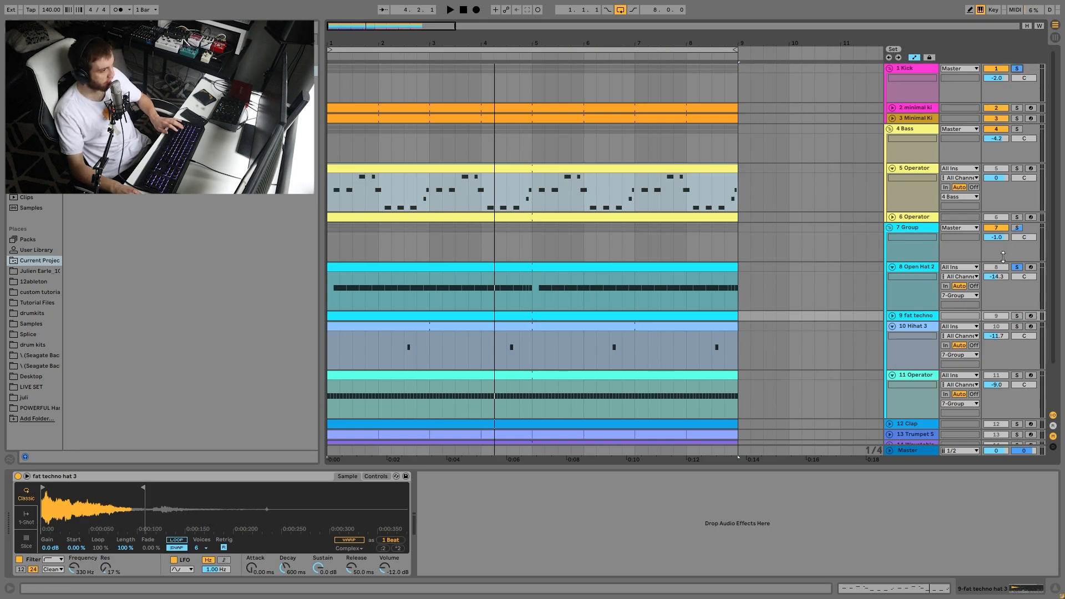
scroll(1006, 392, down, 2)
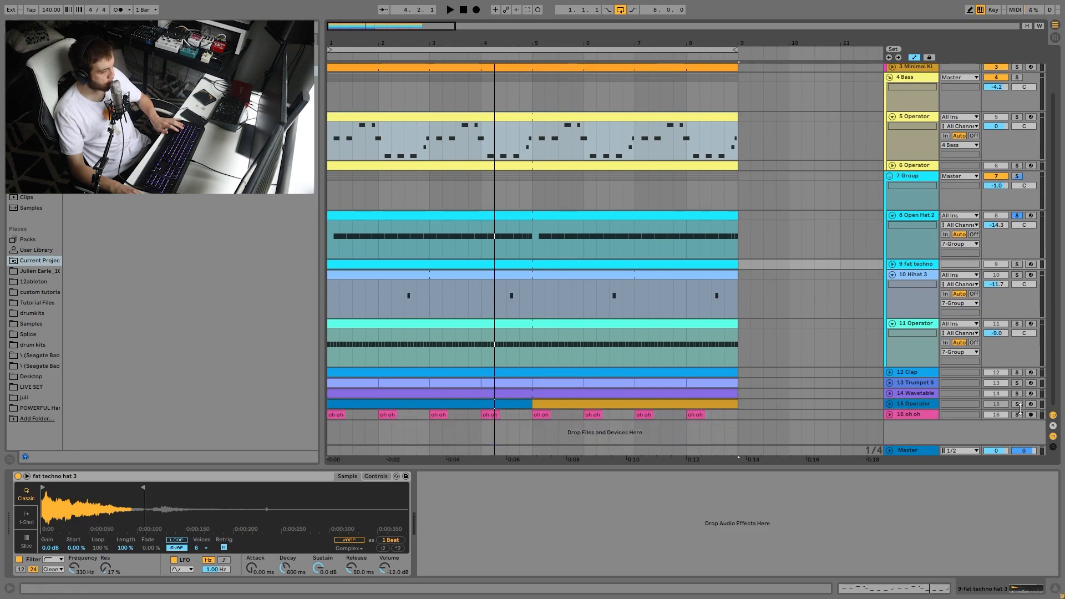
click(1017, 373)
key(space)
scroll(1017, 333, up, 1)
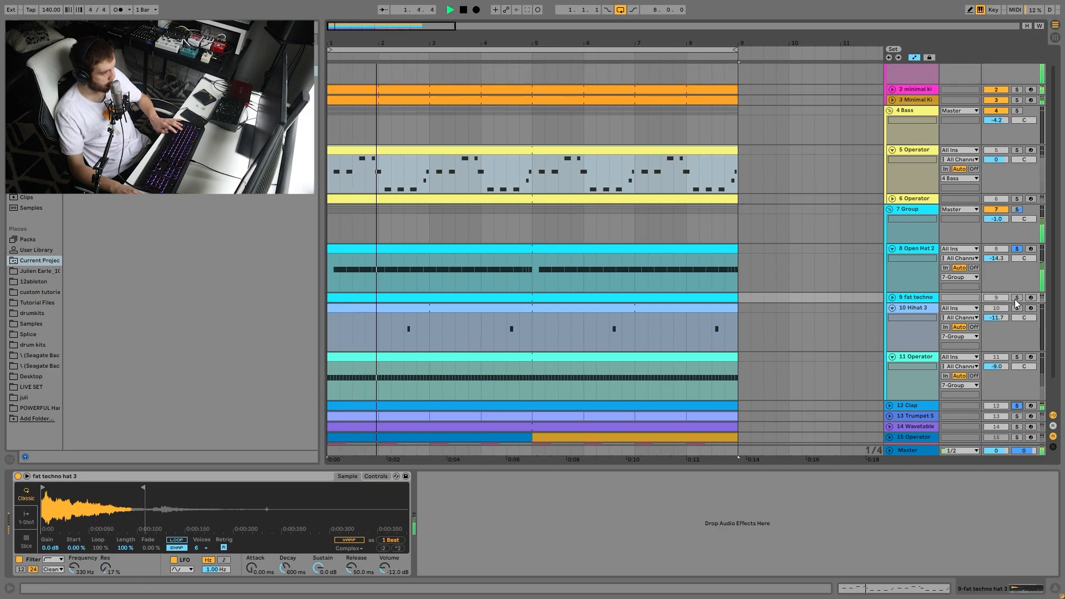
click(1016, 299)
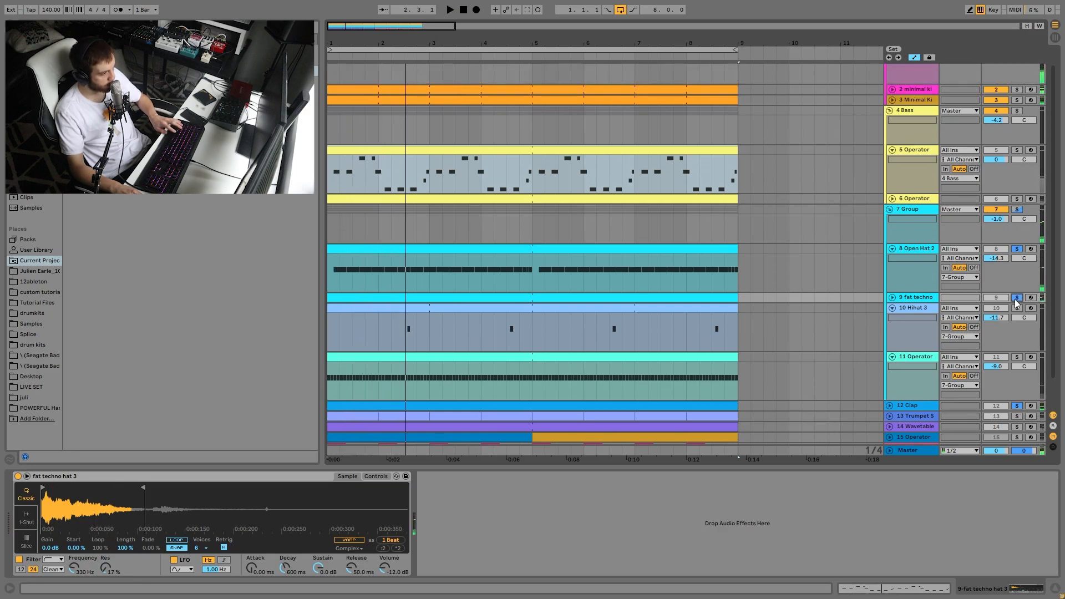
key(space)
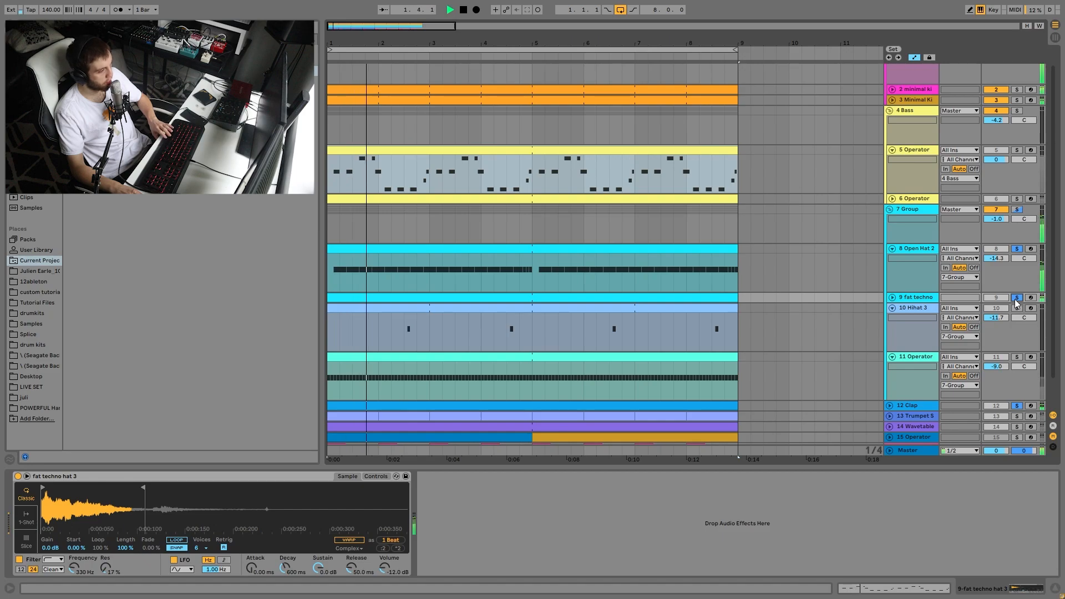
Unfold the fat techno hat track, set its volume to -7.0 dB and clear all solos
click(892, 298)
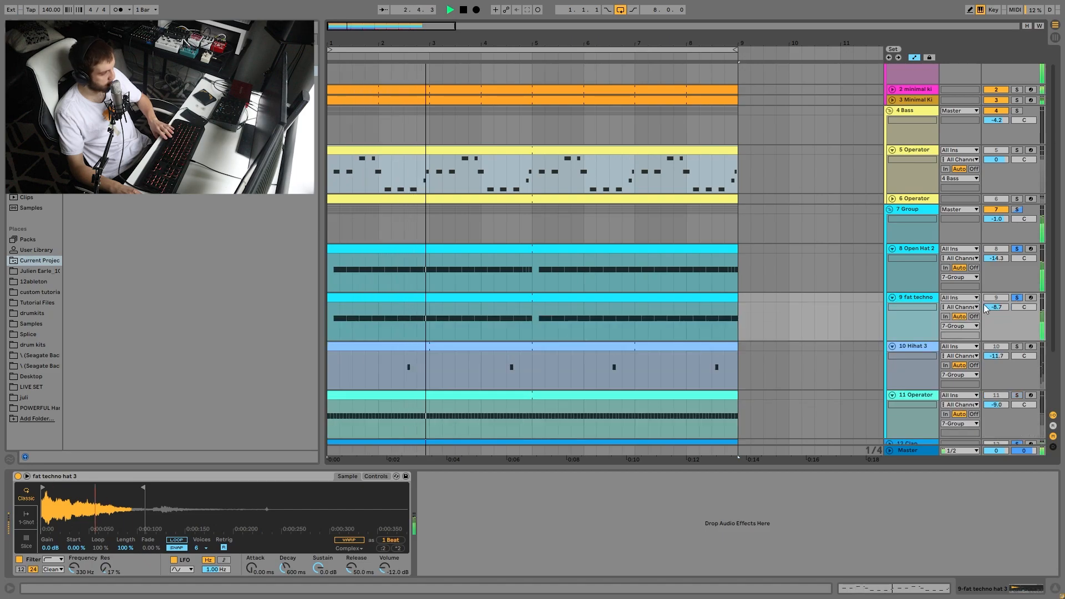
scroll(996, 309, up, 3)
key(space)
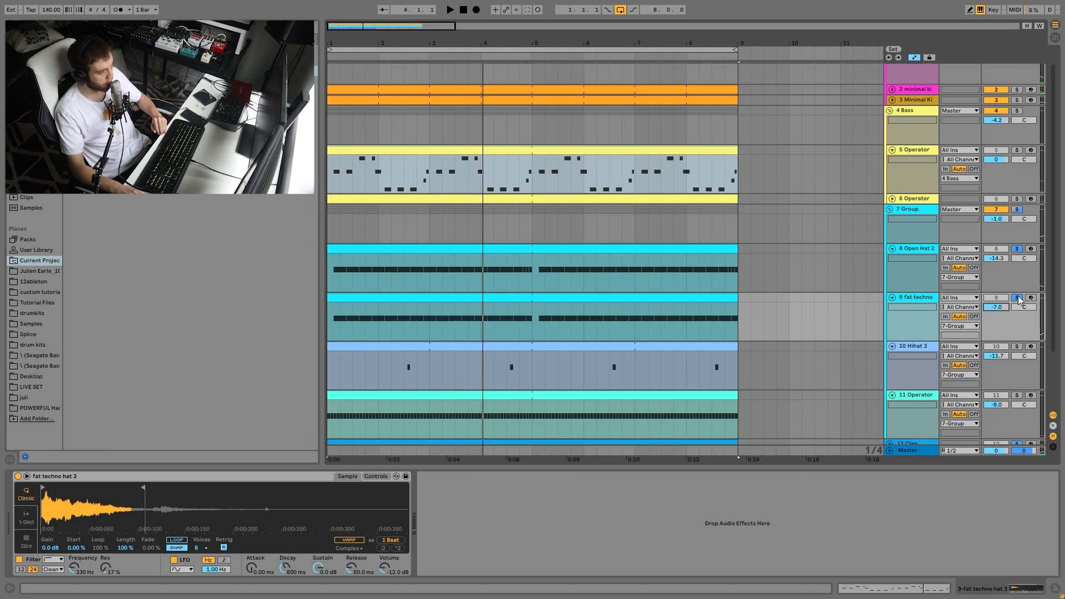
click(1019, 299)
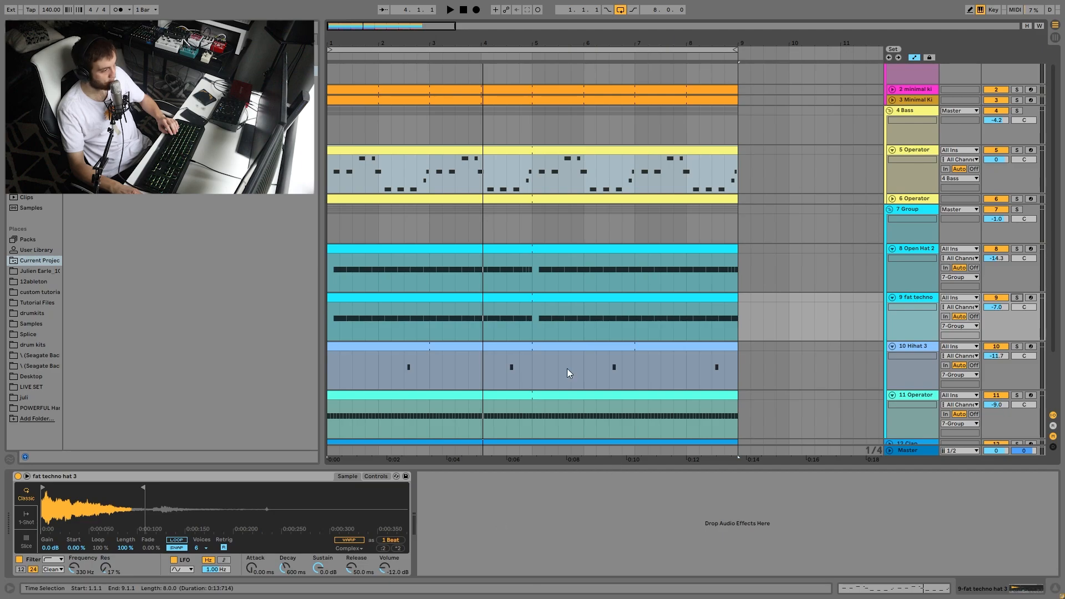
Play the full mix, then solo the Hihat 3 track and stop playback
scroll(955, 276, down, 2)
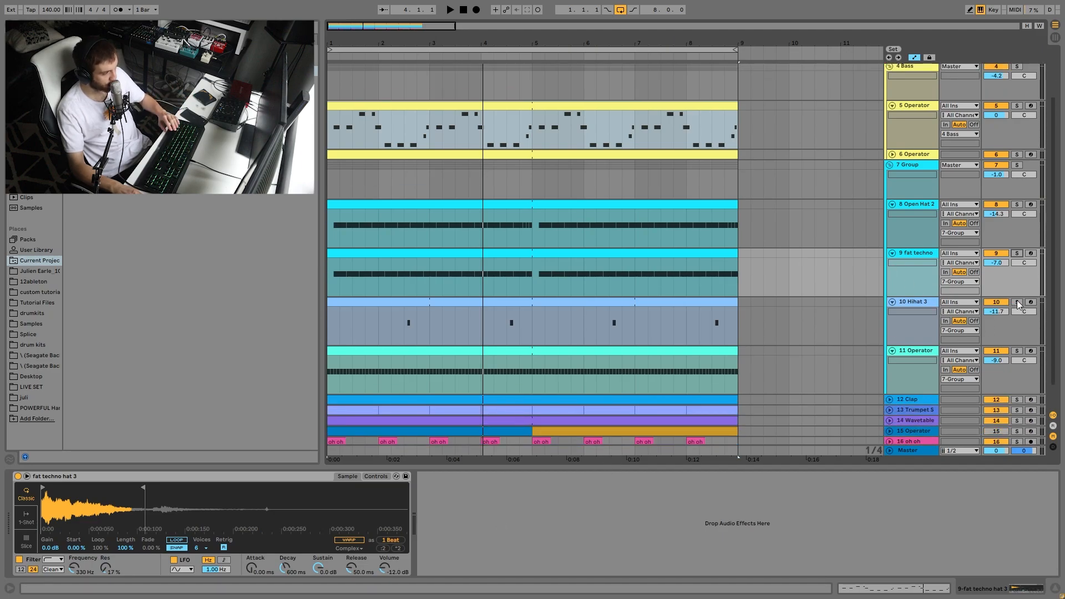
key(space)
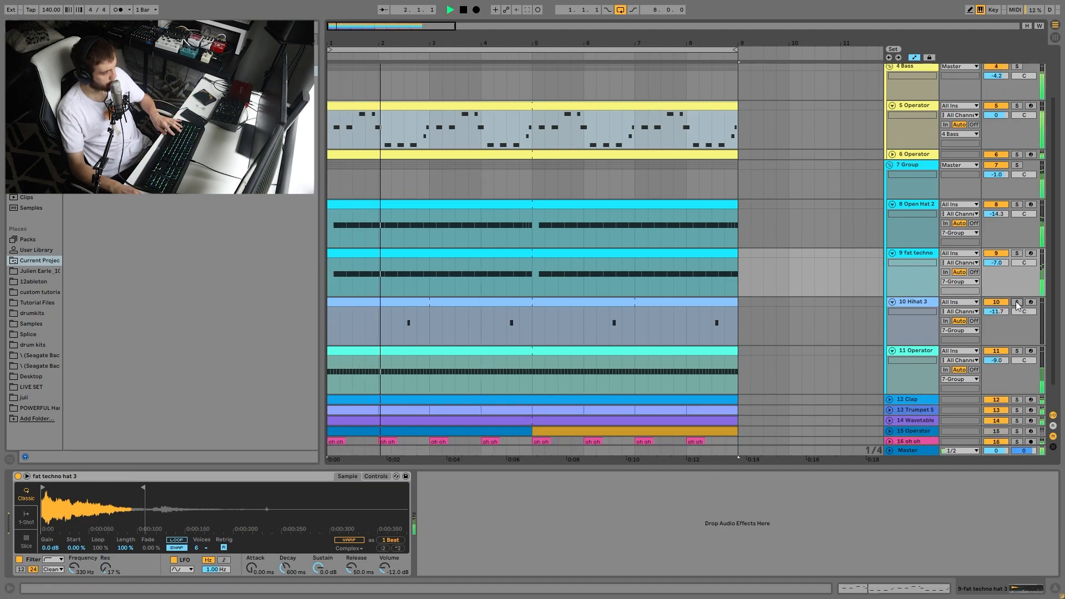
click(1017, 302)
key(space)
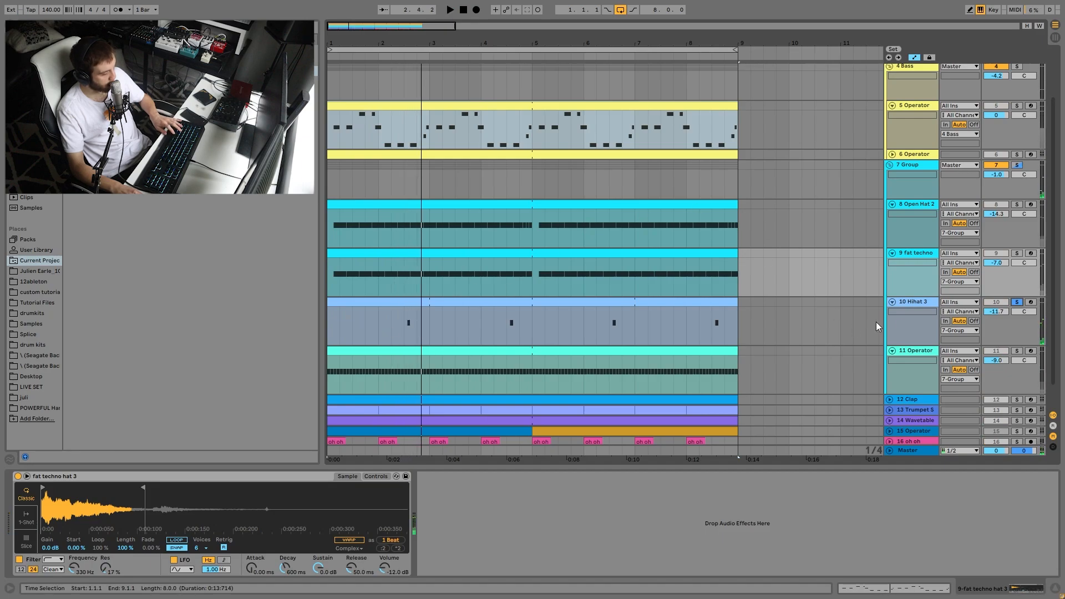
Solo the 11 Operator hat, play it and view its oscillator, filter and LFO settings
click(1017, 352)
click(904, 356)
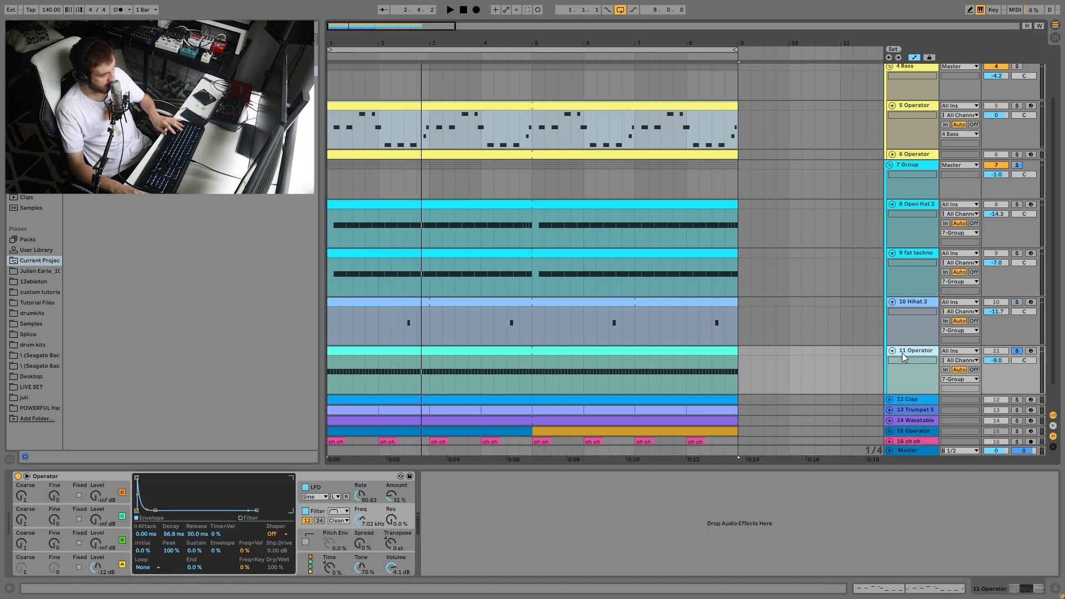
click(122, 564)
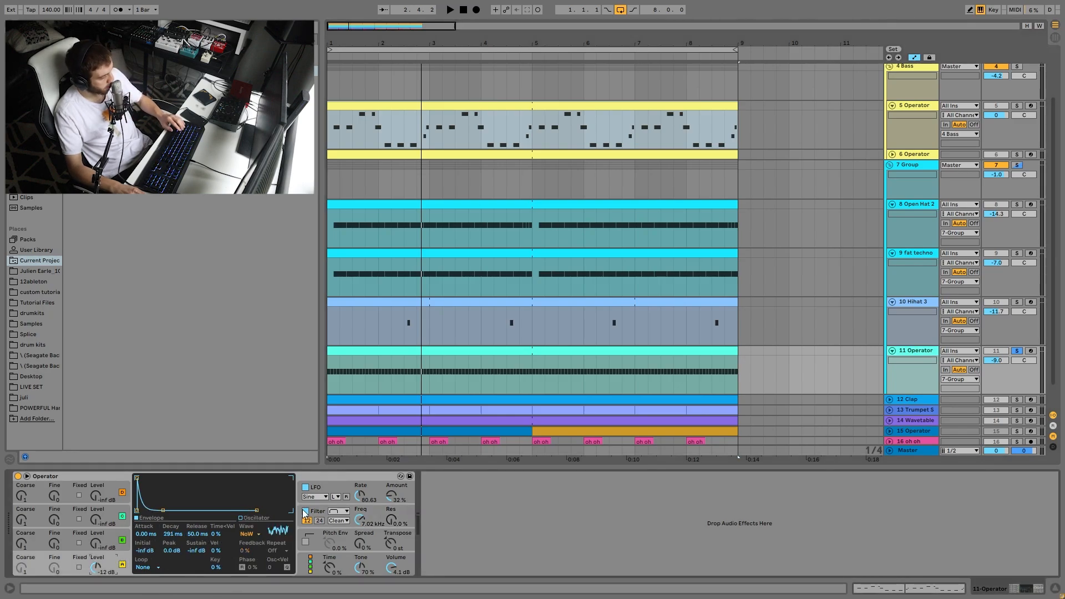
click(326, 518)
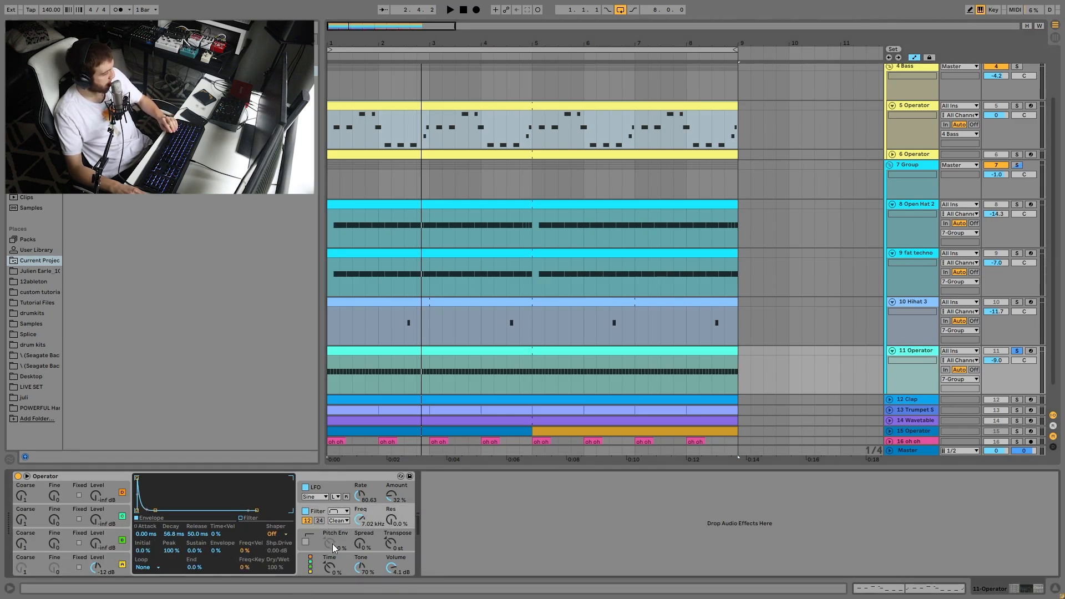
key(space)
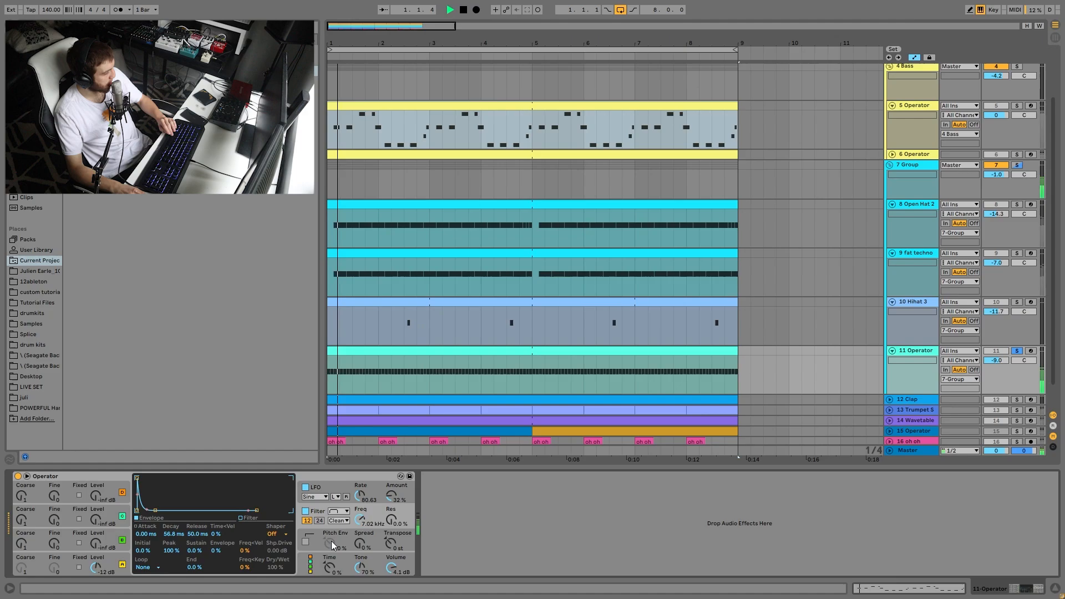
click(321, 487)
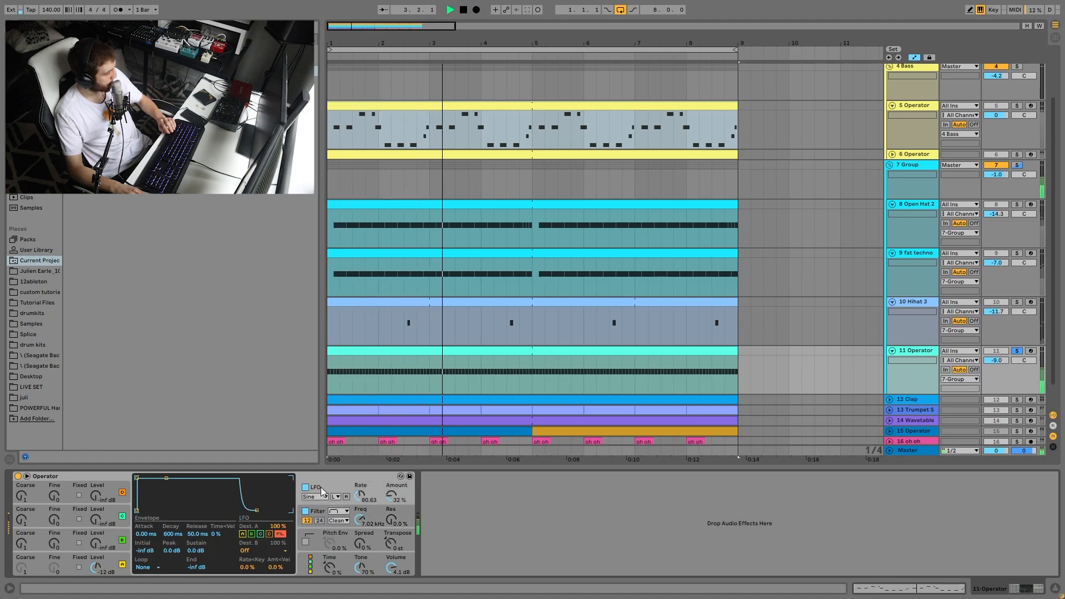
key(space)
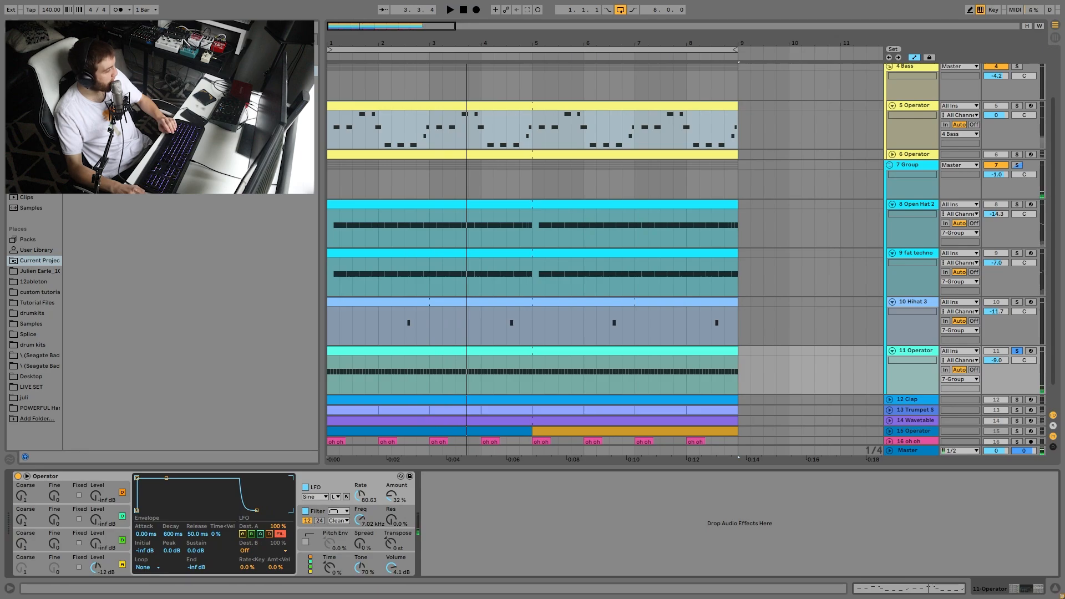
Play the 11 Operator hat, then solo the hi-hat group and audition it with EQ Eight bypassed and active
key(space)
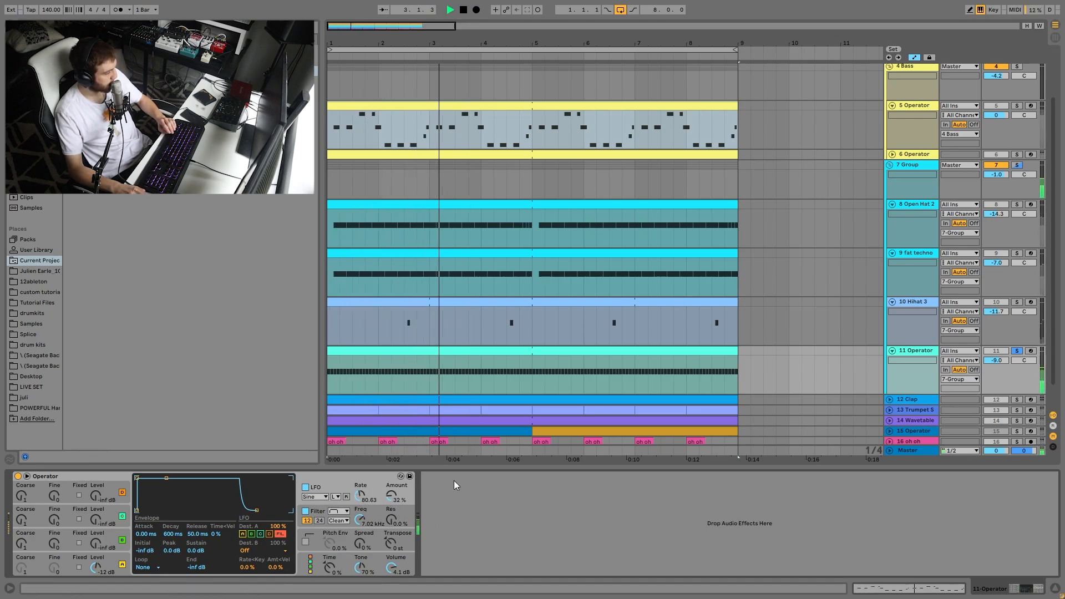
key(space)
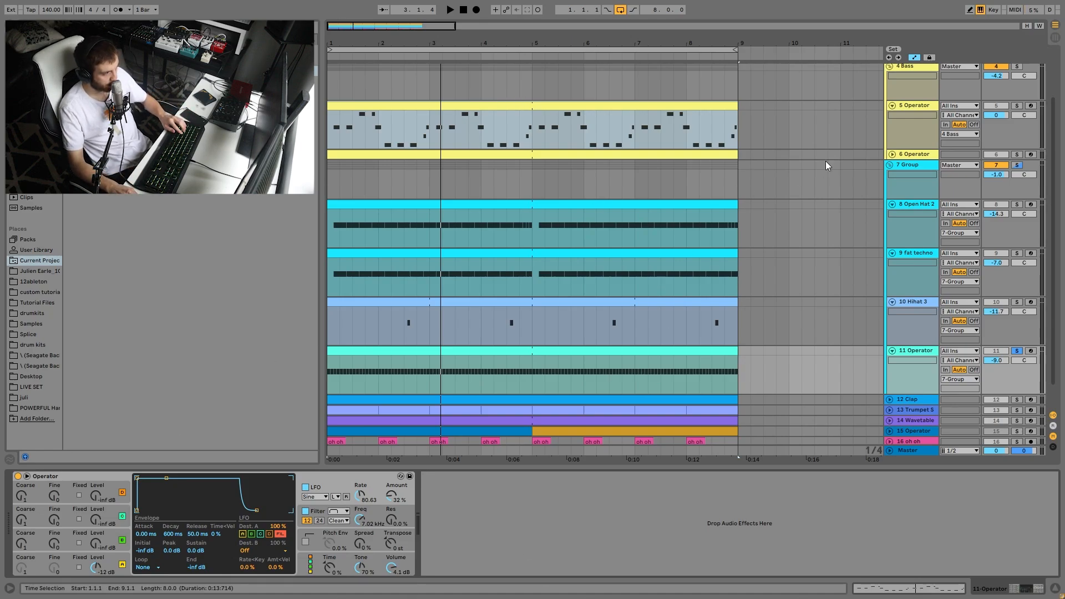
click(915, 169)
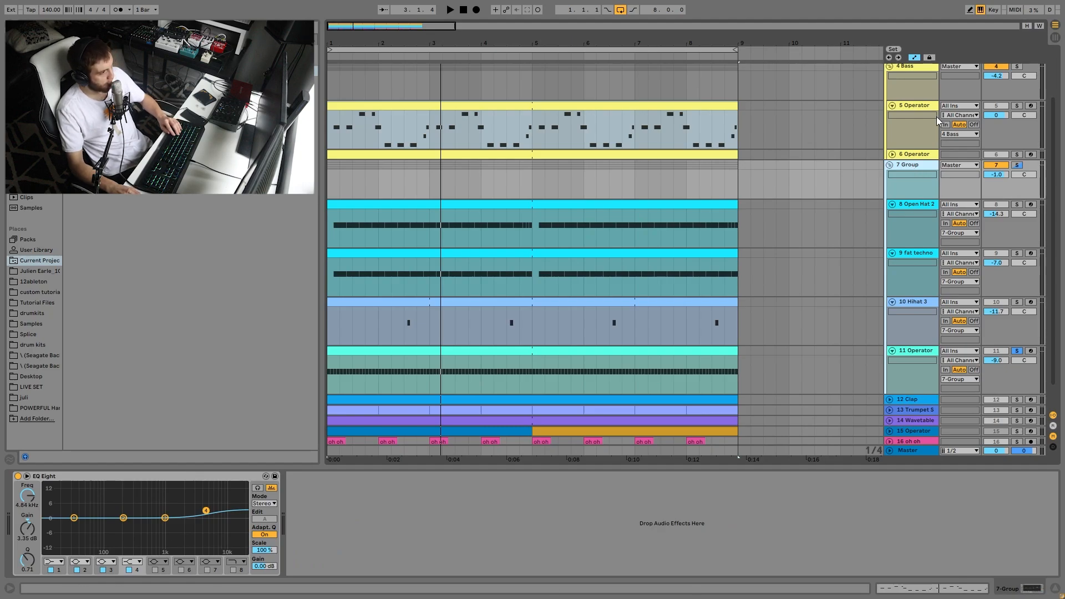
click(1022, 166)
key(space)
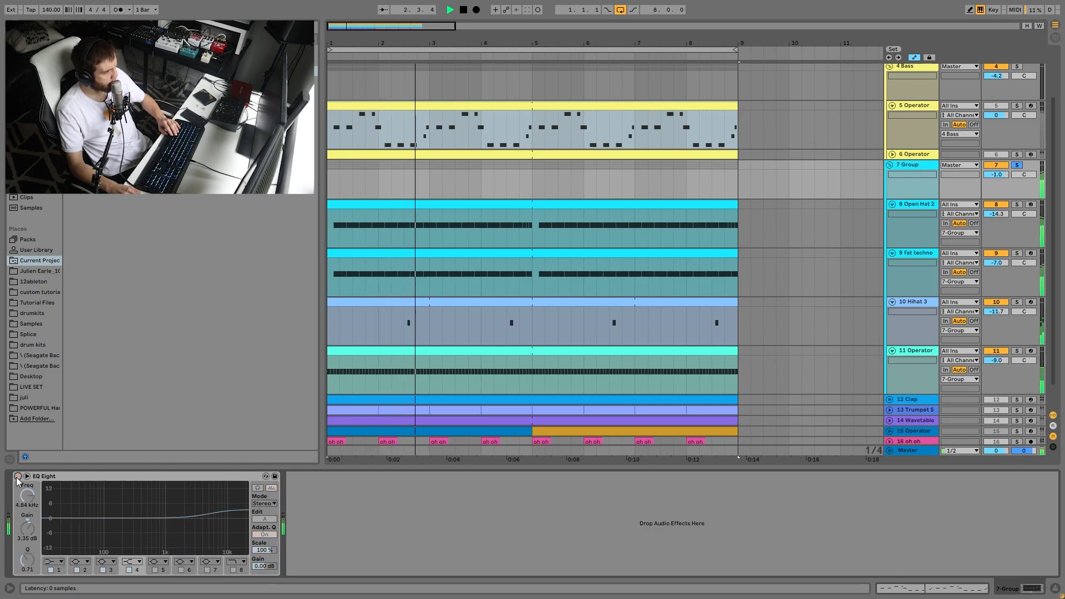
key(space)
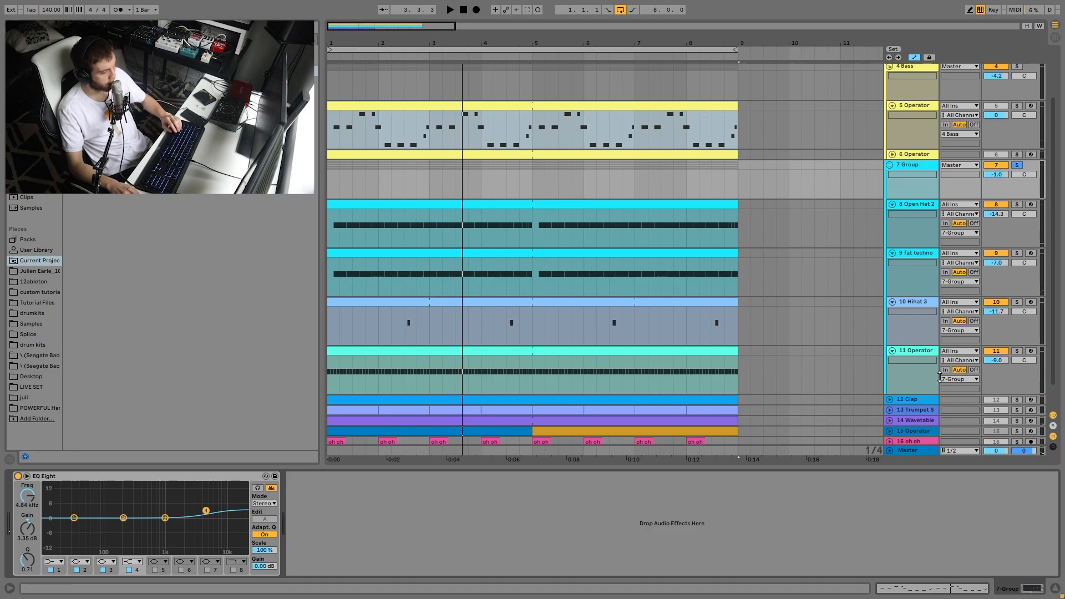
Solo the Clap track, play it and view its sample, filter and amplitude envelope settings
scroll(940, 378, down, 2)
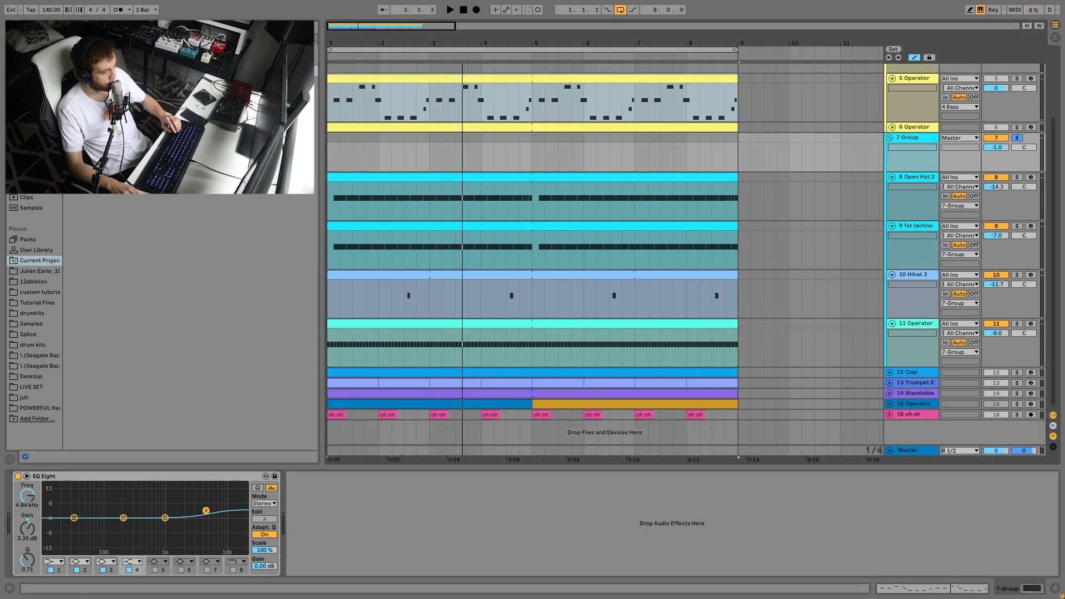
click(1018, 373)
key(space)
click(915, 373)
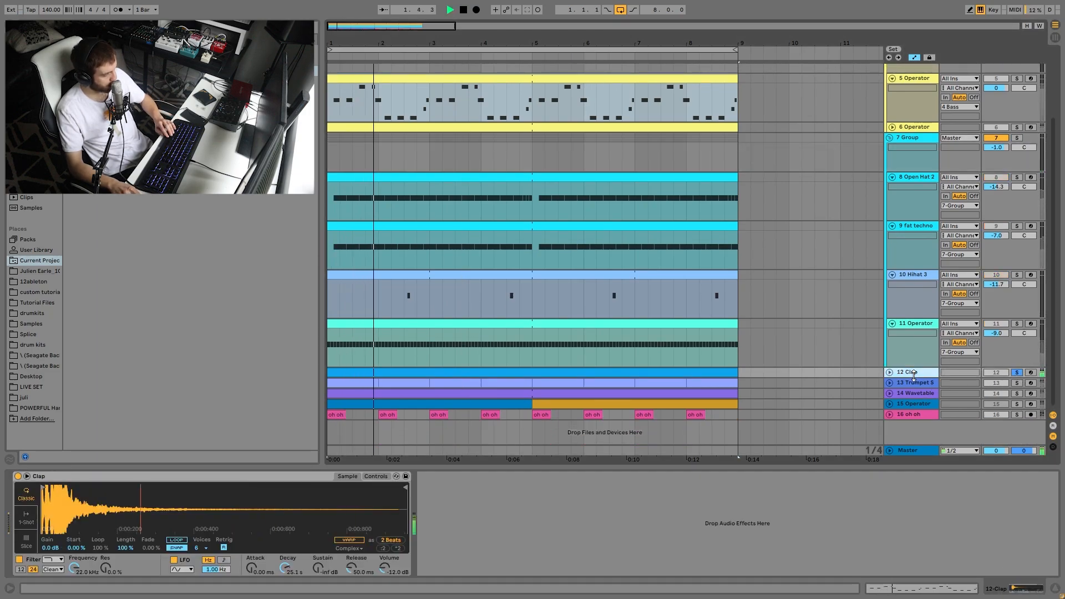
key(space)
click(370, 477)
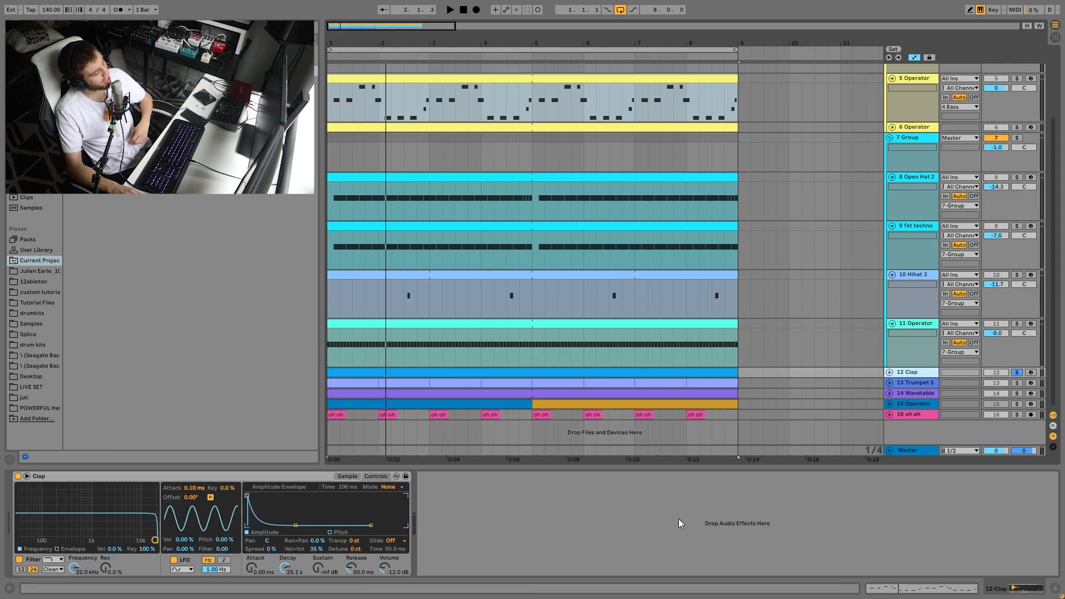
key(space)
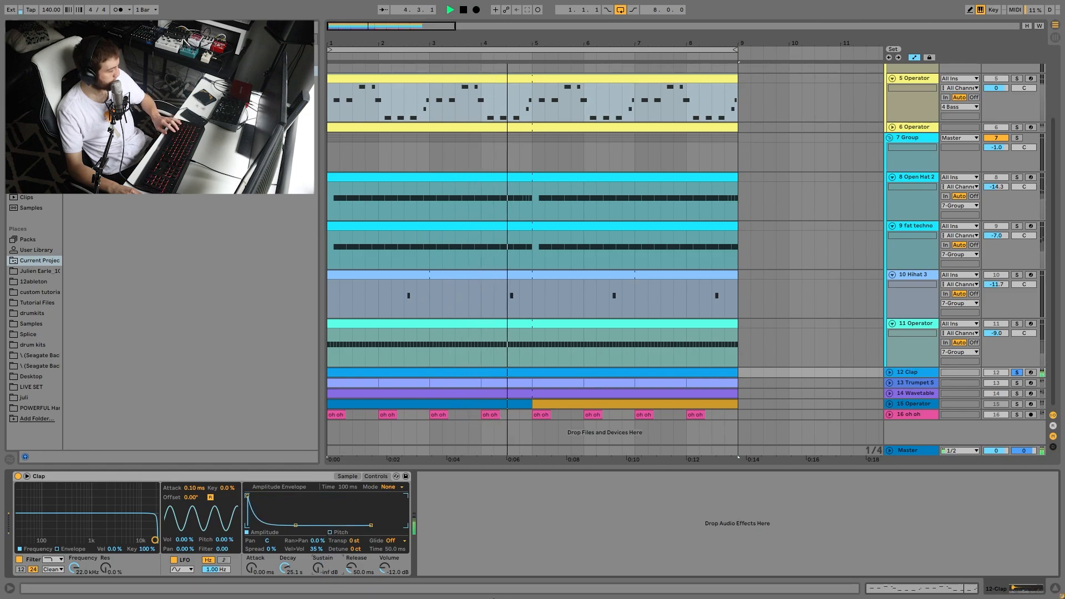
key(space)
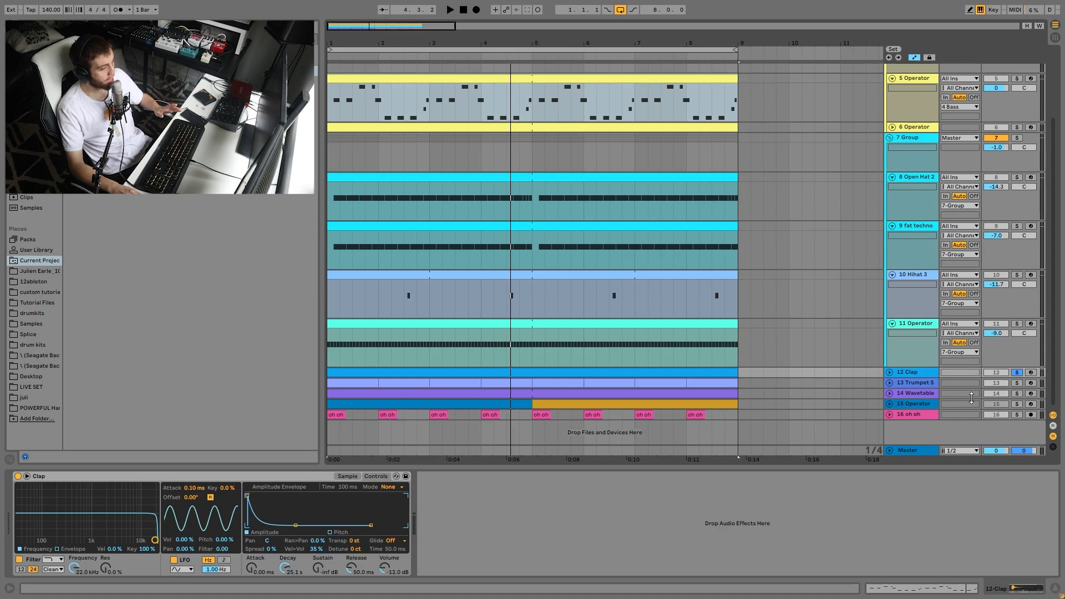
Solo and play the Trumpet track, unfold its Frequency automation lane and view its device chain back to the instrument
key(space)
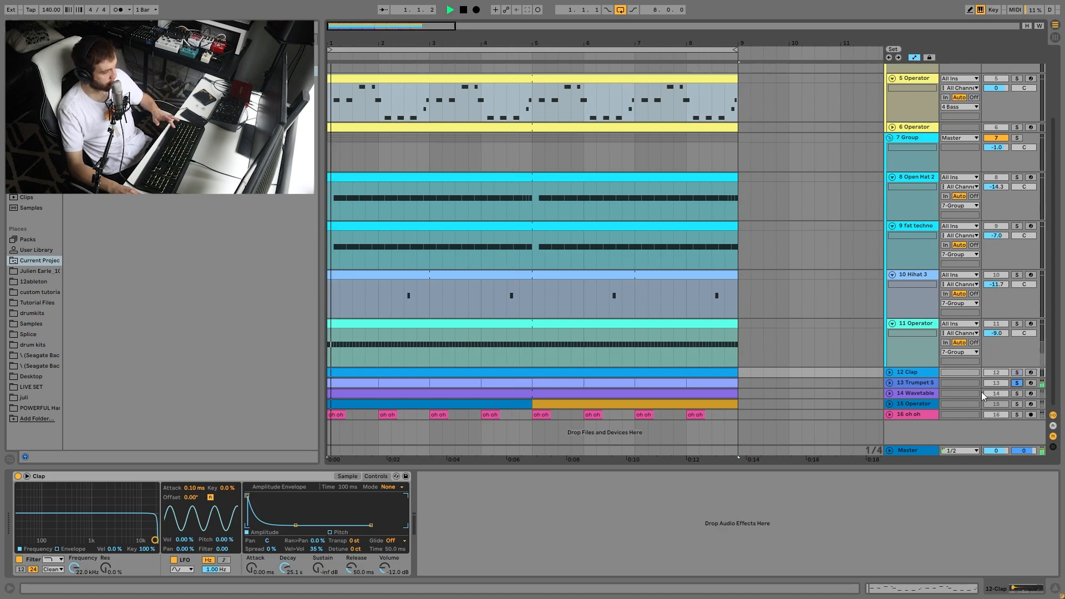
click(921, 384)
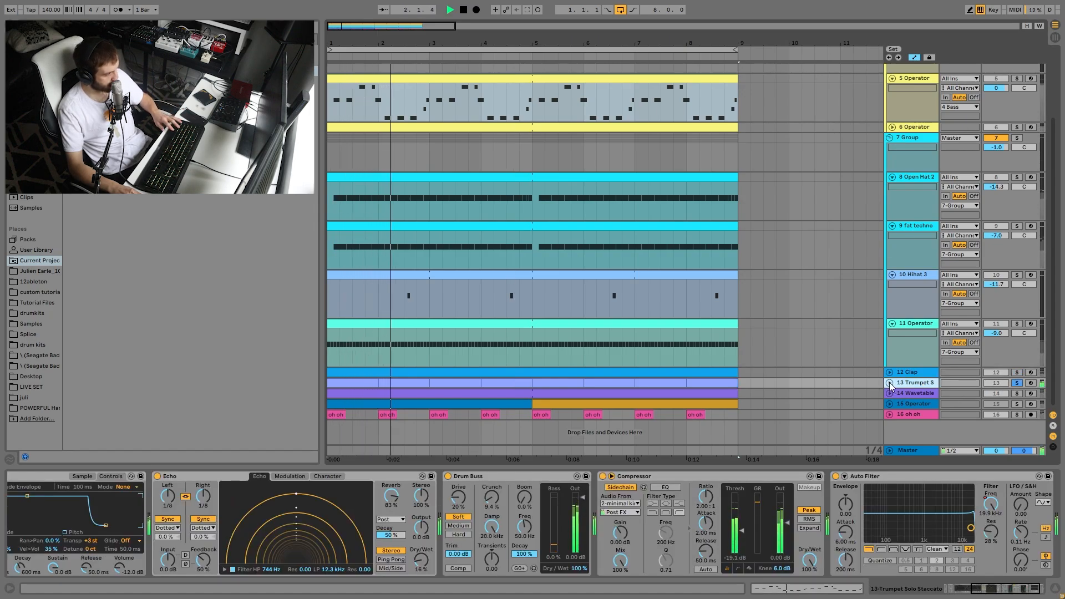
click(890, 383)
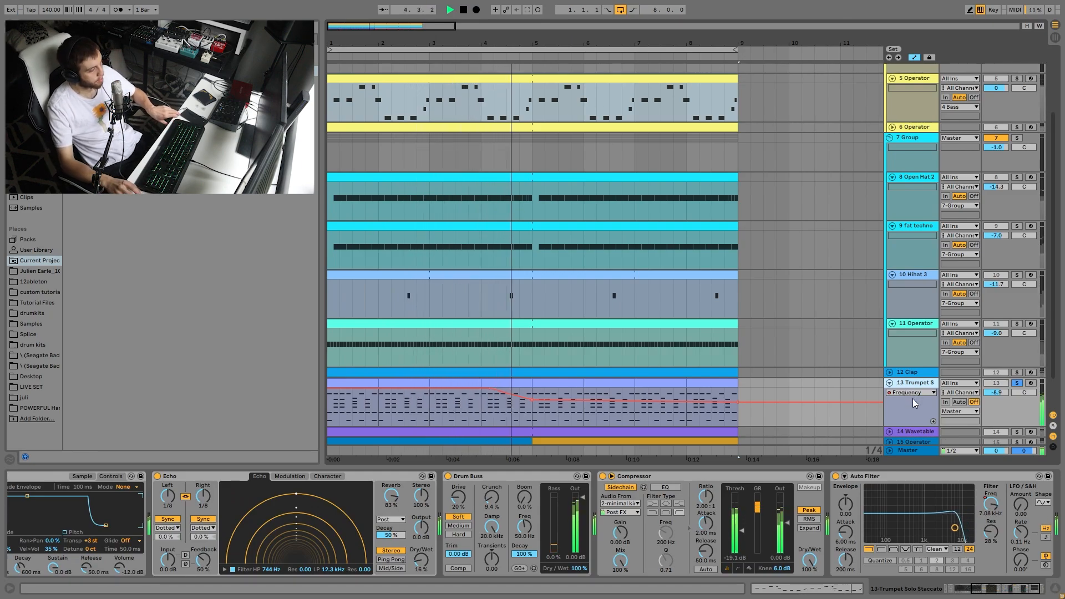
key(space)
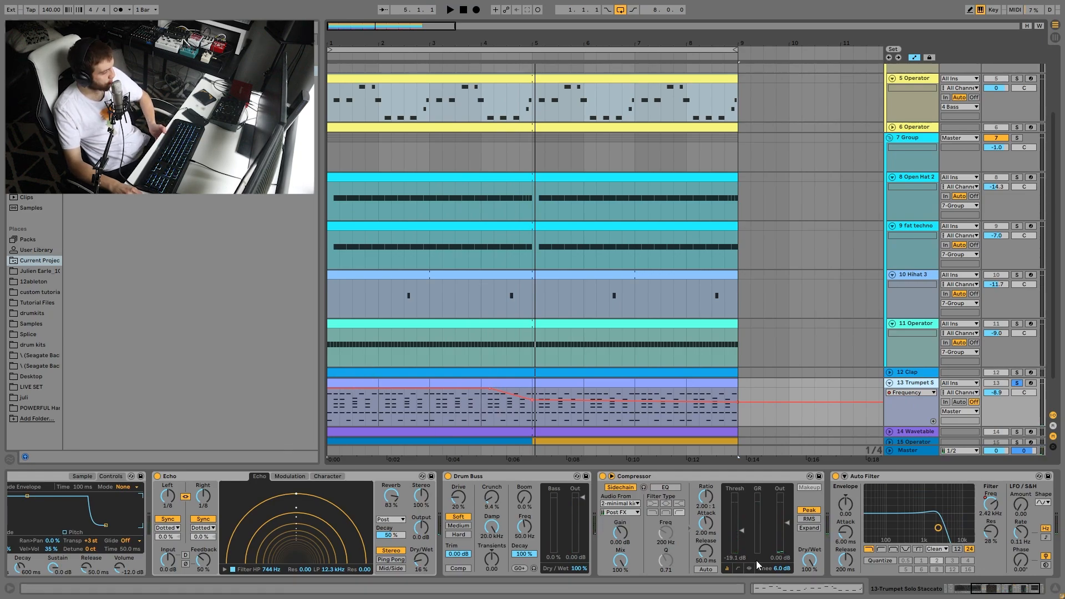
scroll(907, 576, left, 5)
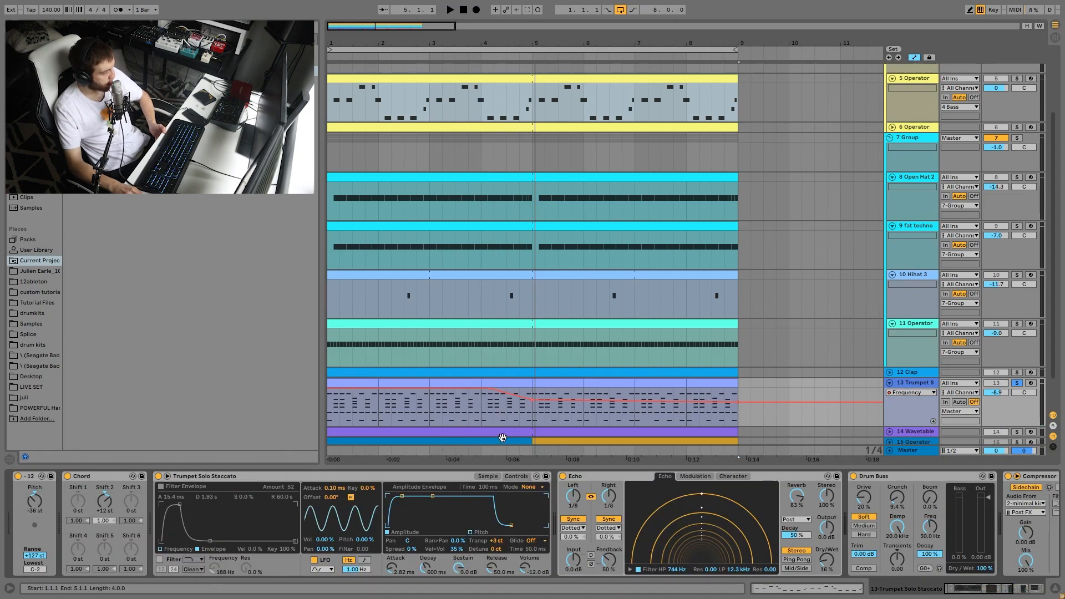
Open the first-bar MIDI clip of the Trumpet track in the note editor and play it
click(348, 383)
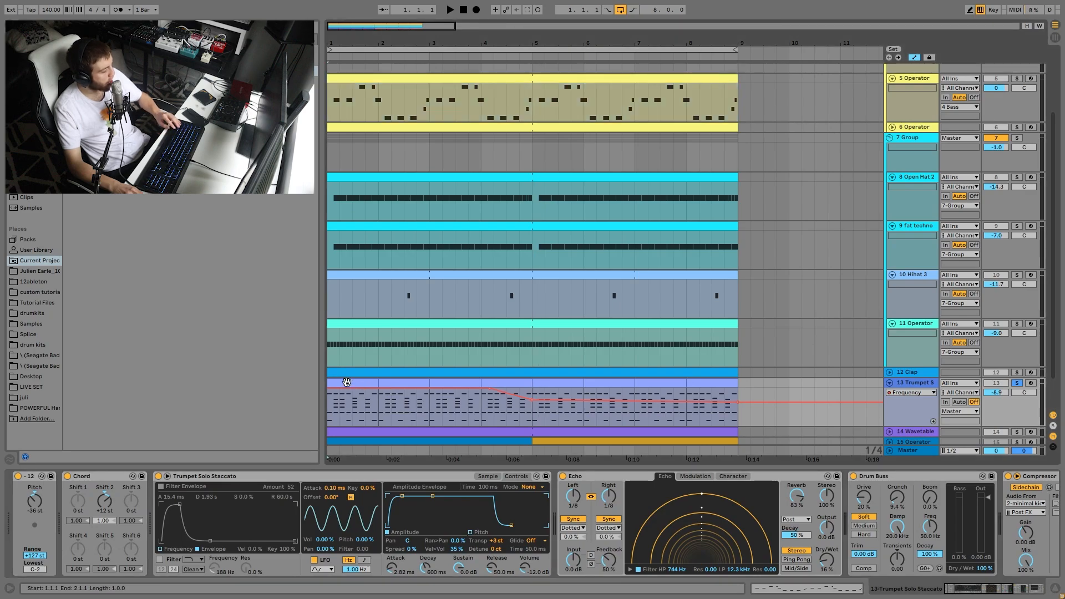
double_click(347, 383)
key(space)
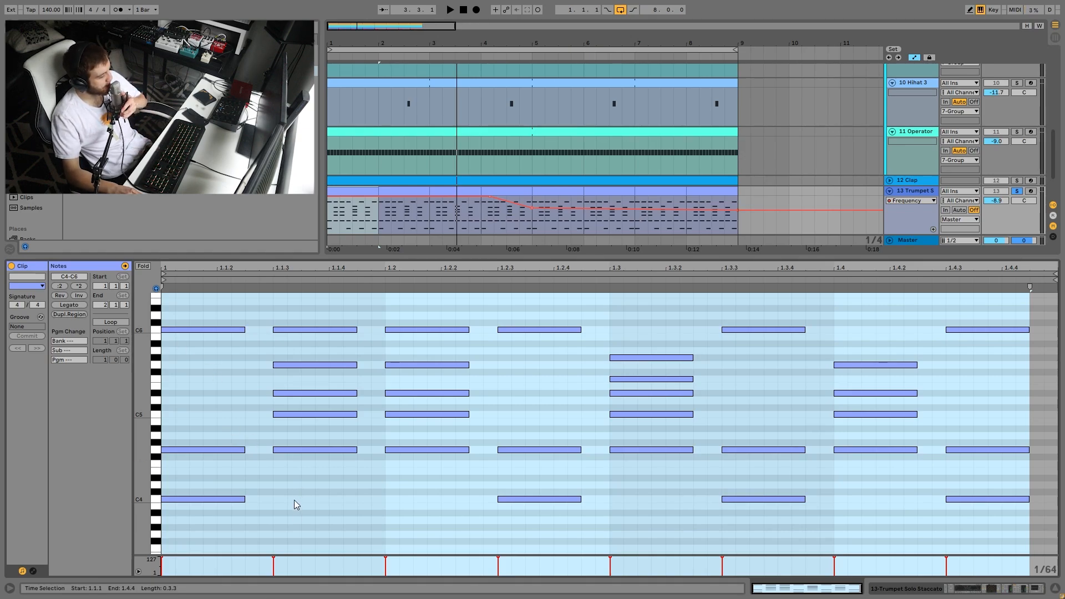
Examine the first four chords of the Trumpet clip by highlighting their notes from C4 to C6, and play them
drag(270, 341, 351, 423)
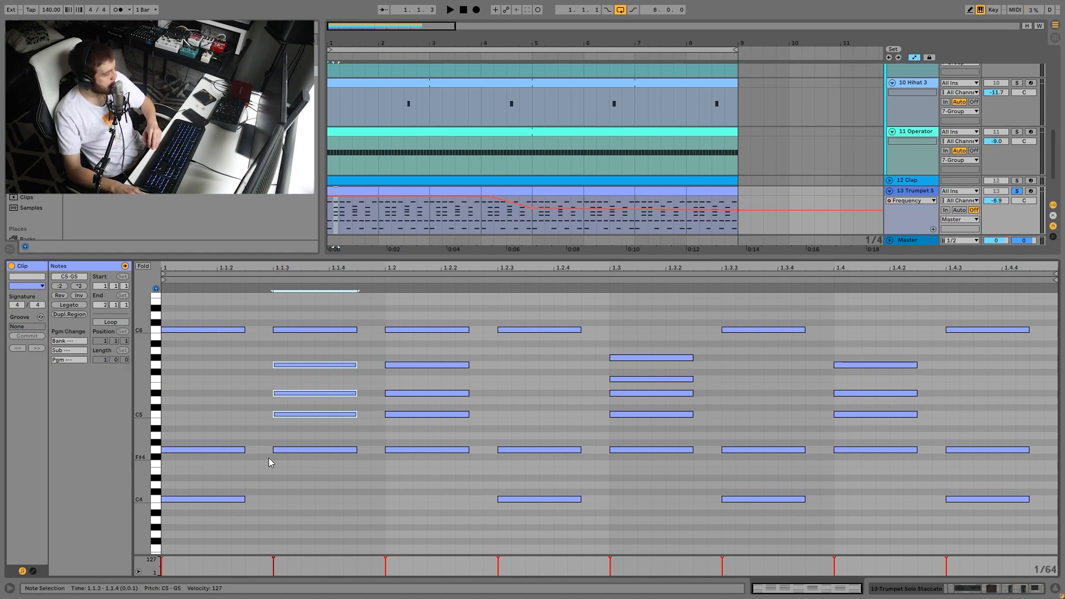
click(298, 449)
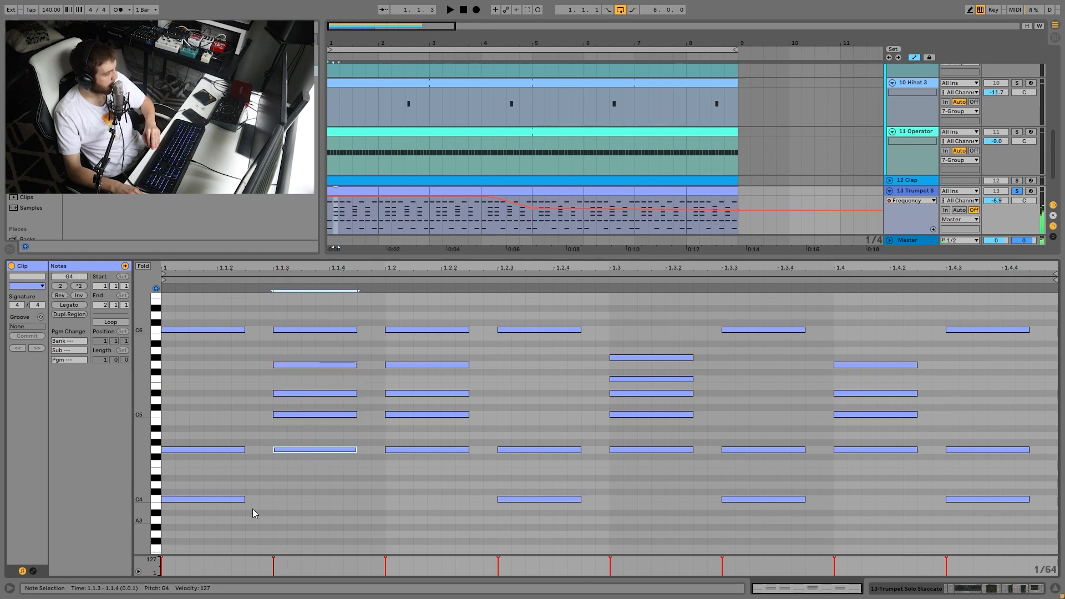
click(191, 492)
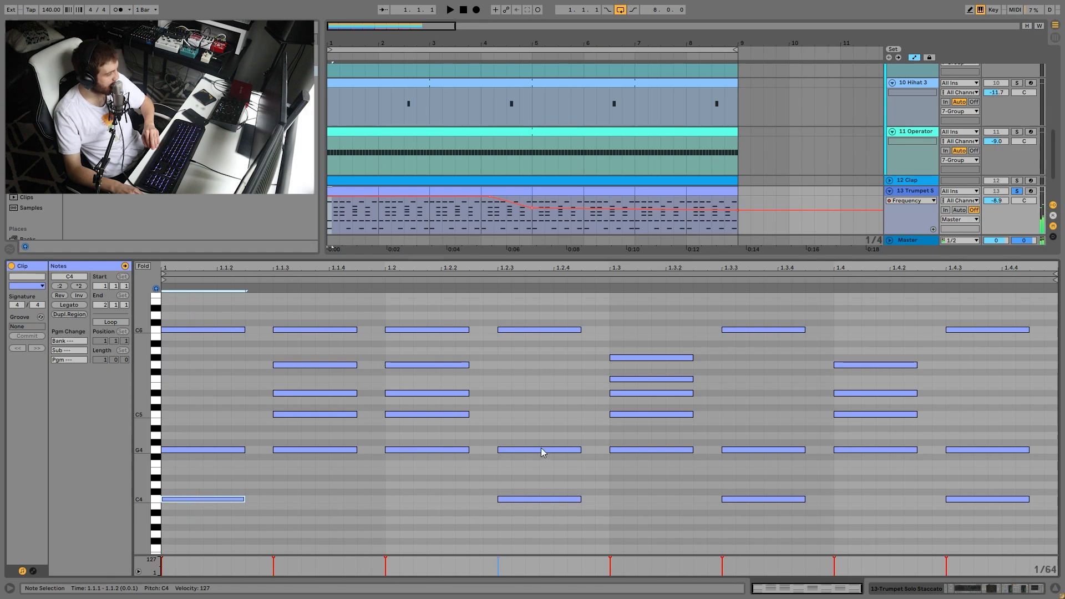
click(537, 507)
drag(204, 314, 511, 361)
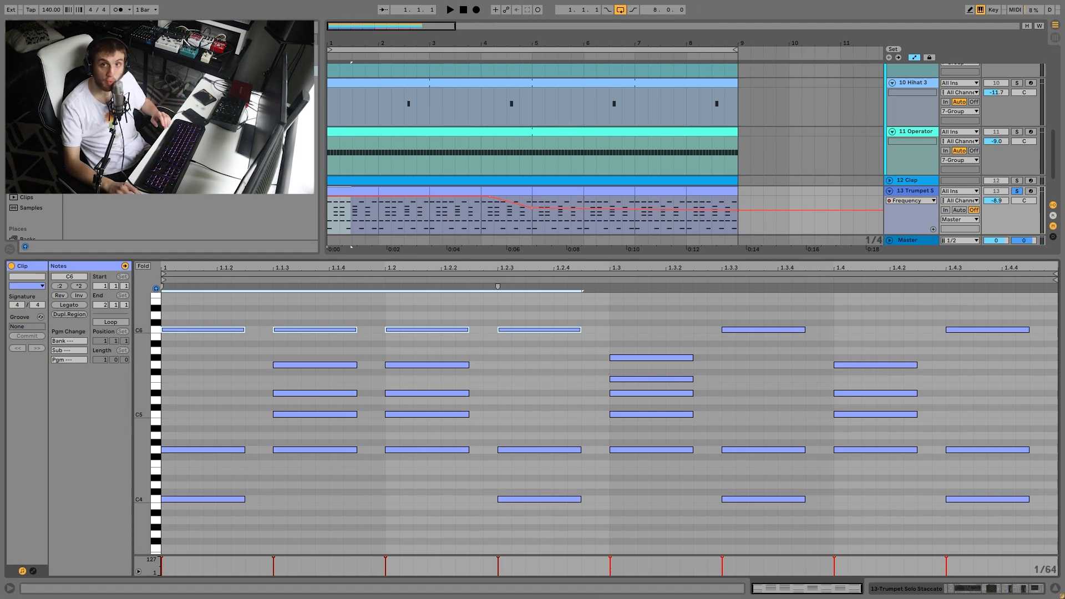
drag(227, 306, 515, 553)
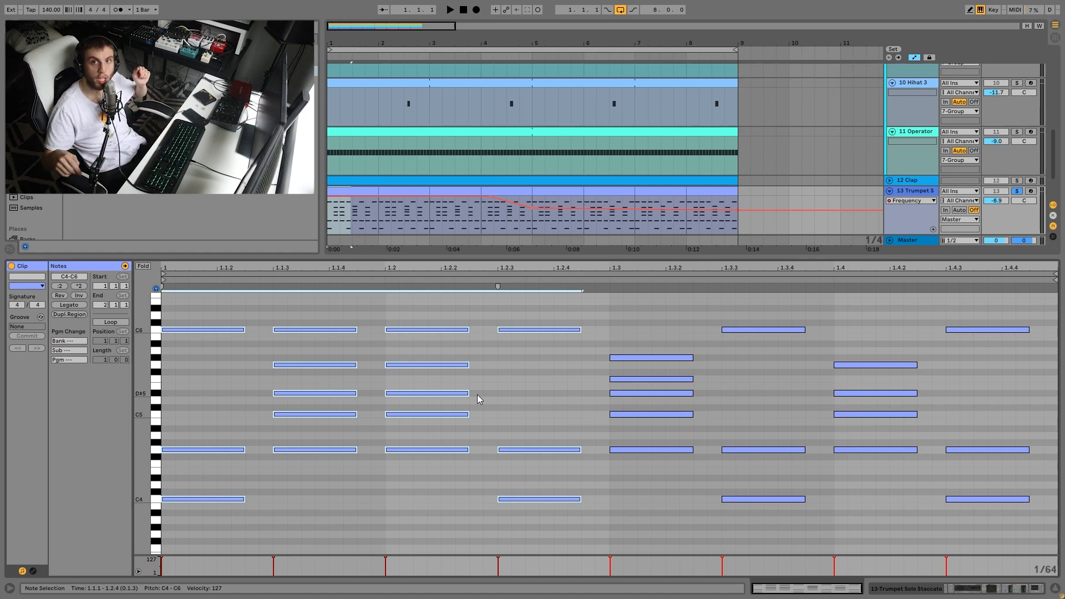
key(space)
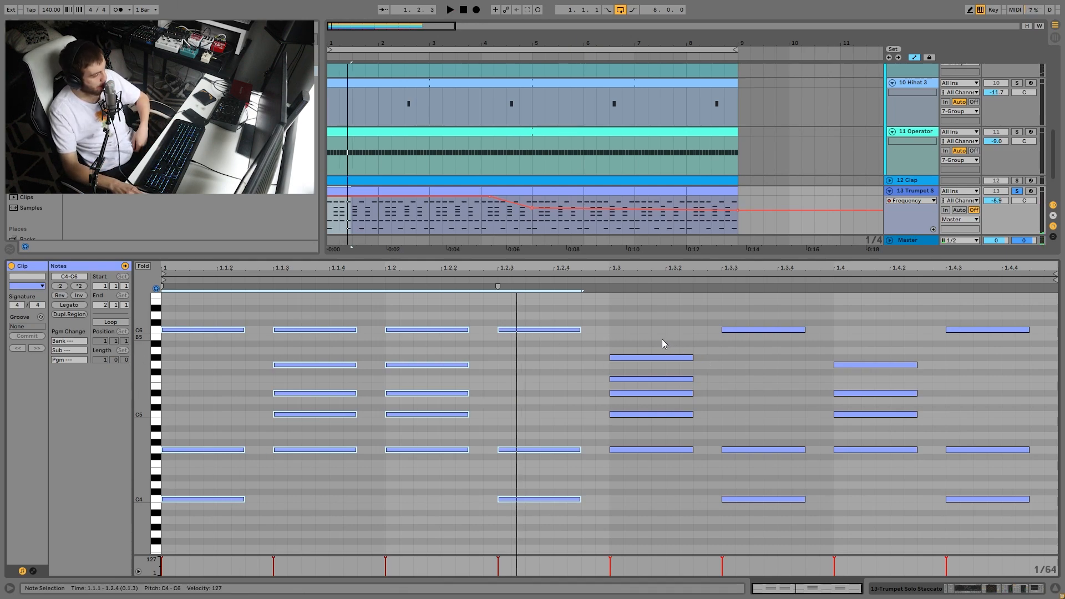
Highlight the fifth chord at 1.3, singling out its G#5 and F5 notes, and play the Trumpet clip to hear it
drag(638, 329, 636, 549)
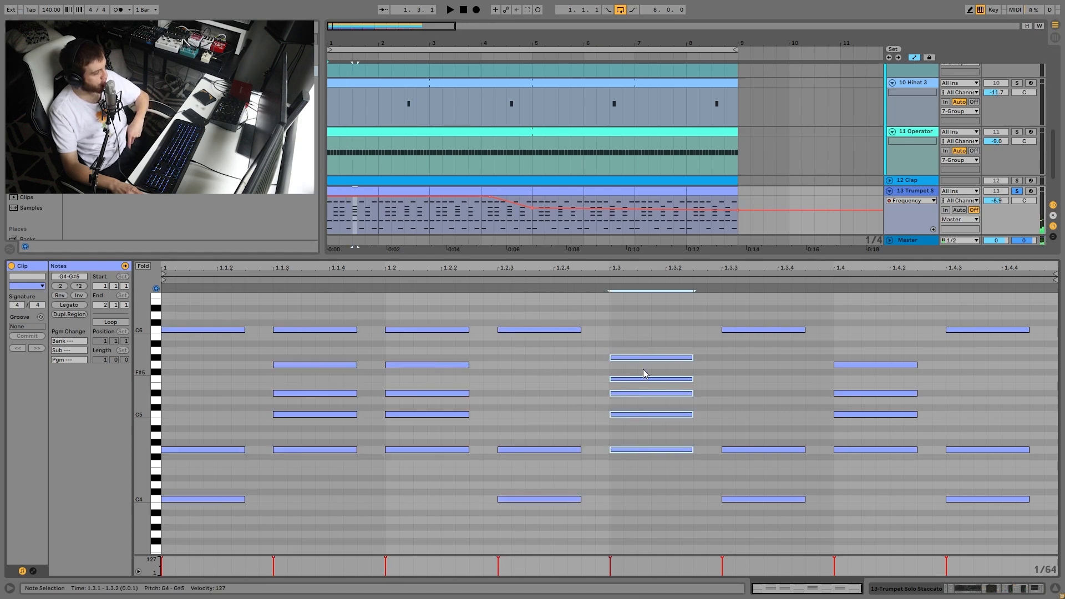
click(629, 361)
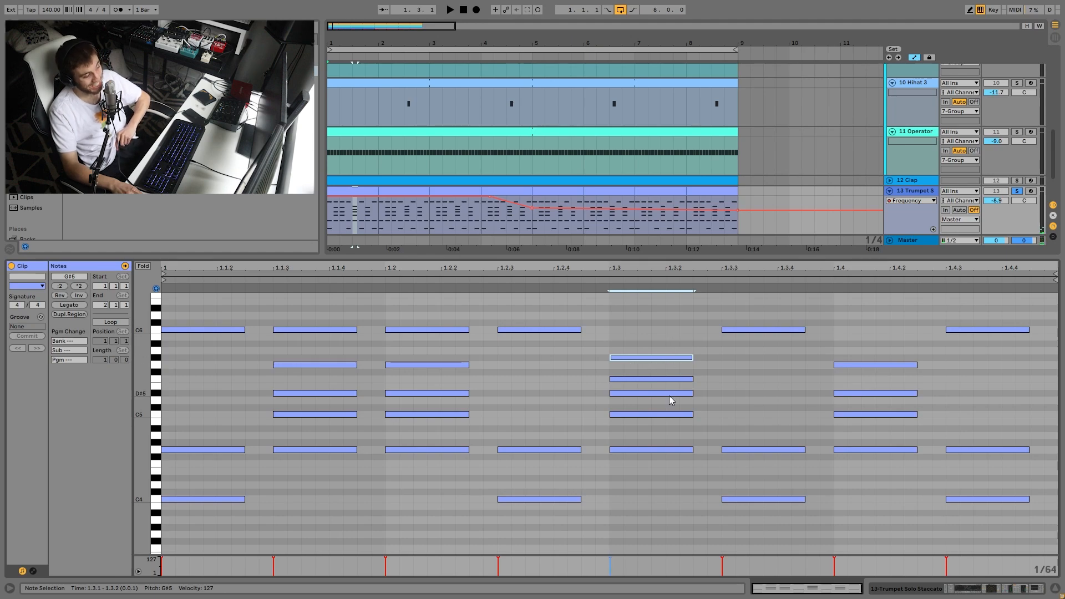
click(665, 378)
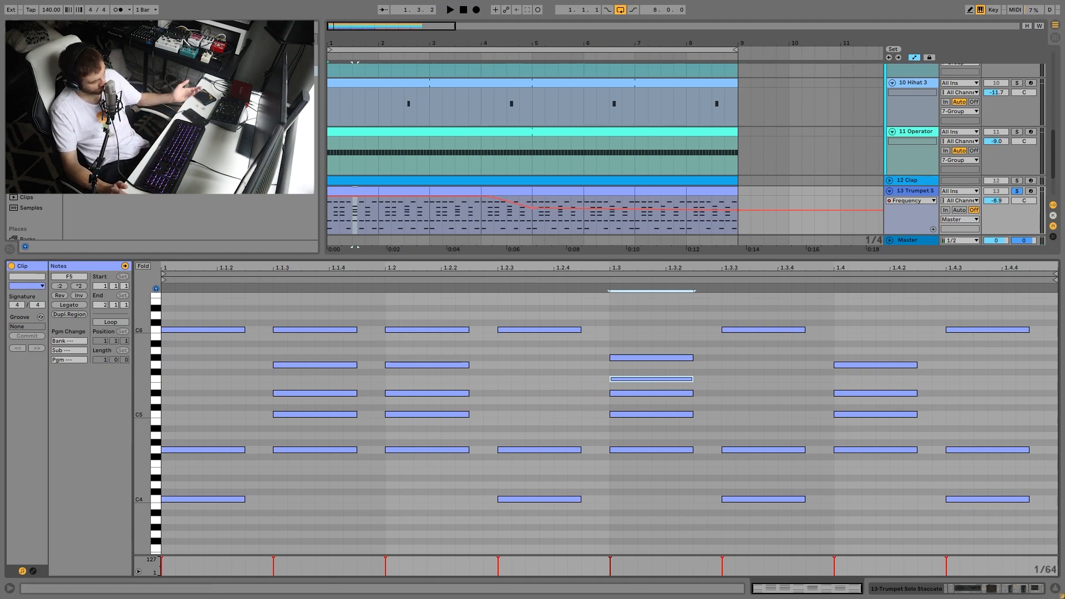
key(space)
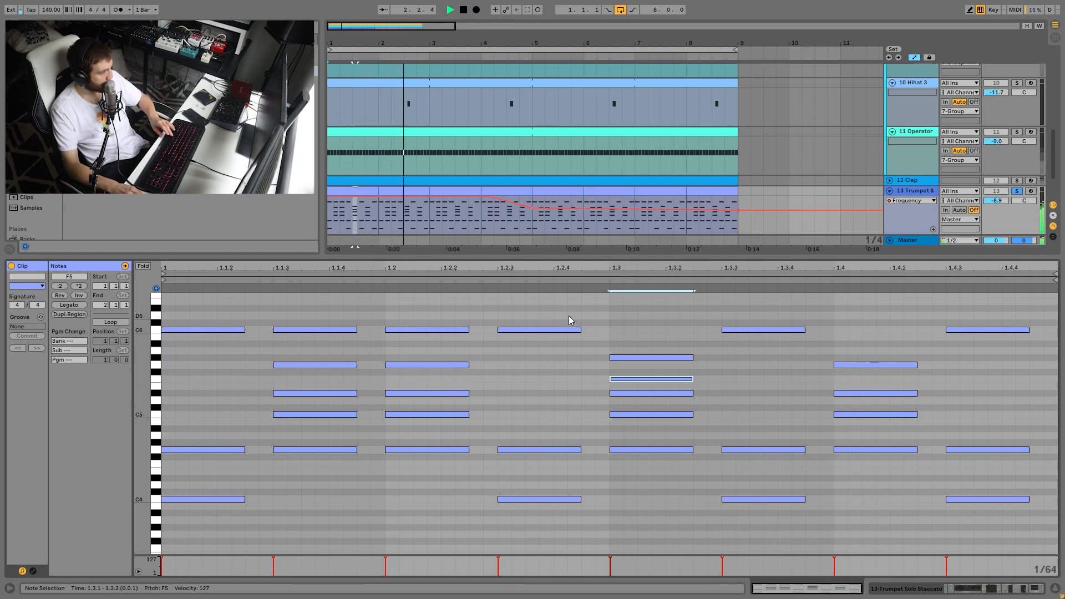
key(space)
drag(639, 333, 670, 536)
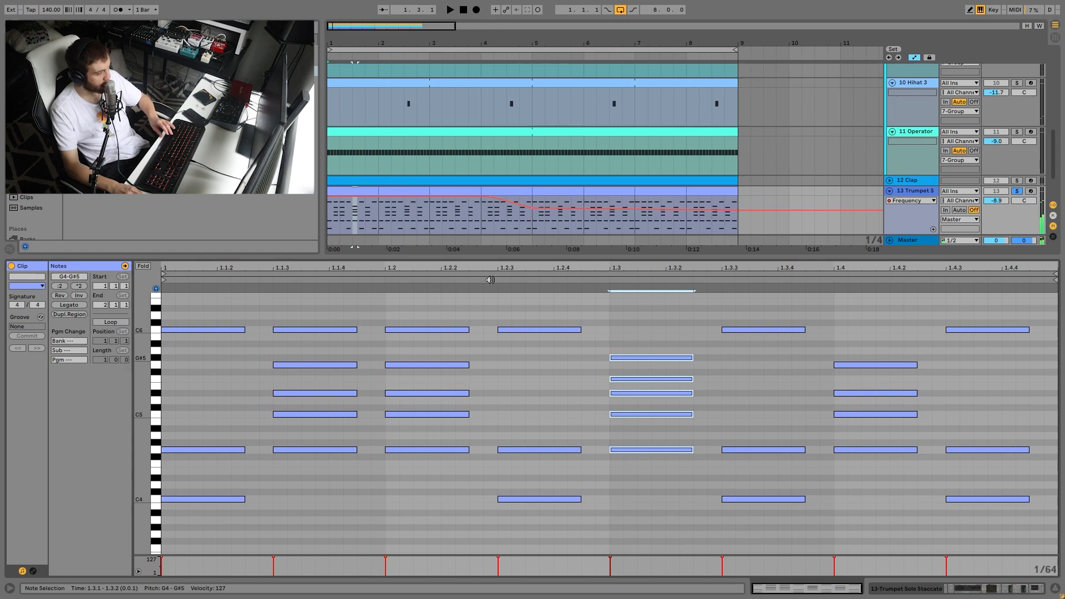
key(space)
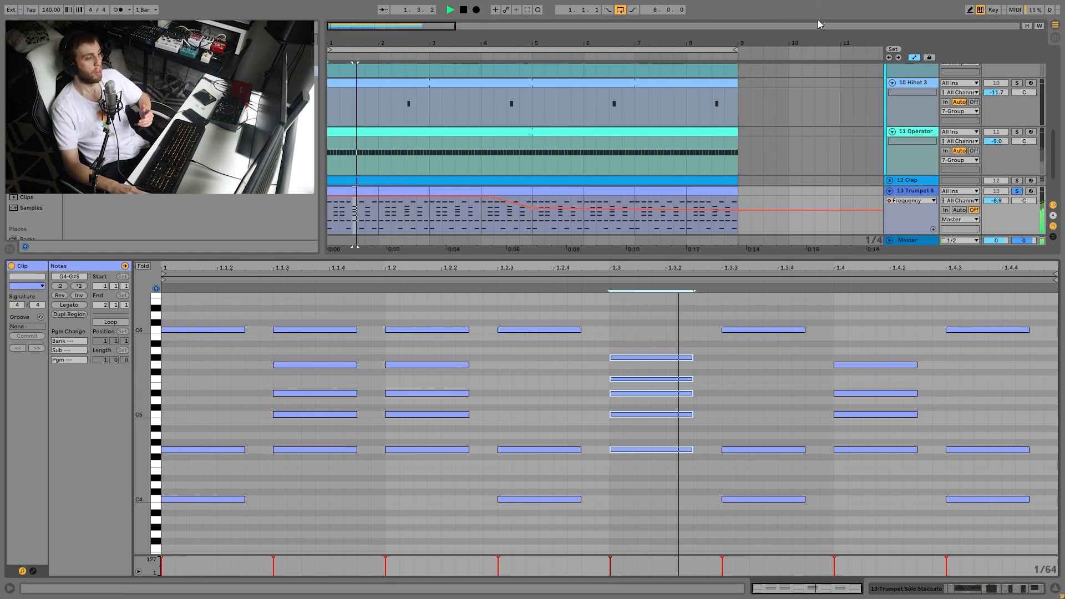
key(space)
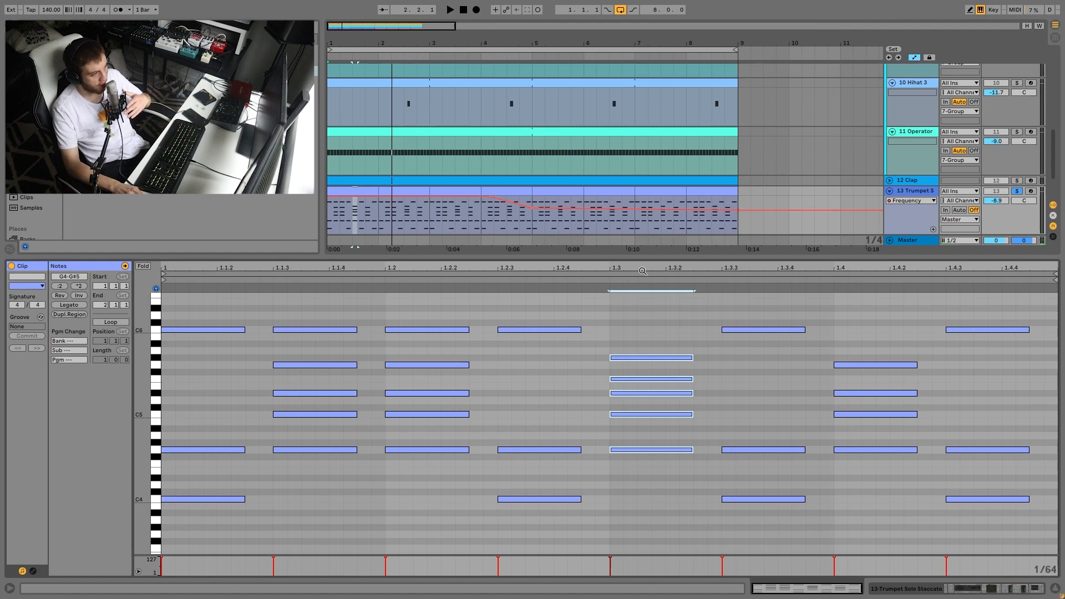
Play the soloed Trumpet track while switching back to its device chain, then stop playback
key(space)
double_click(921, 192)
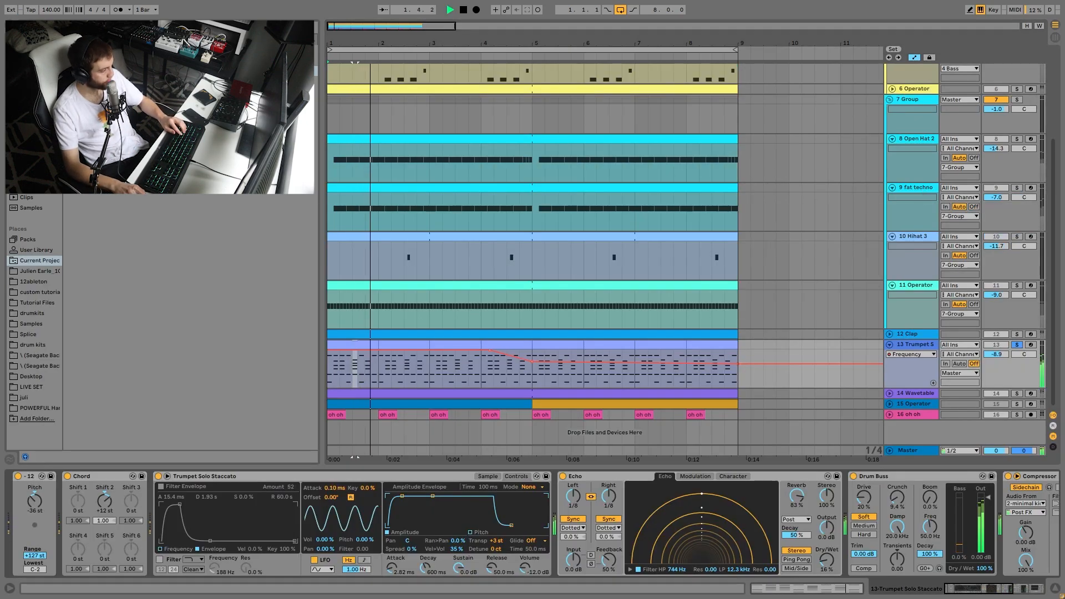
key(space)
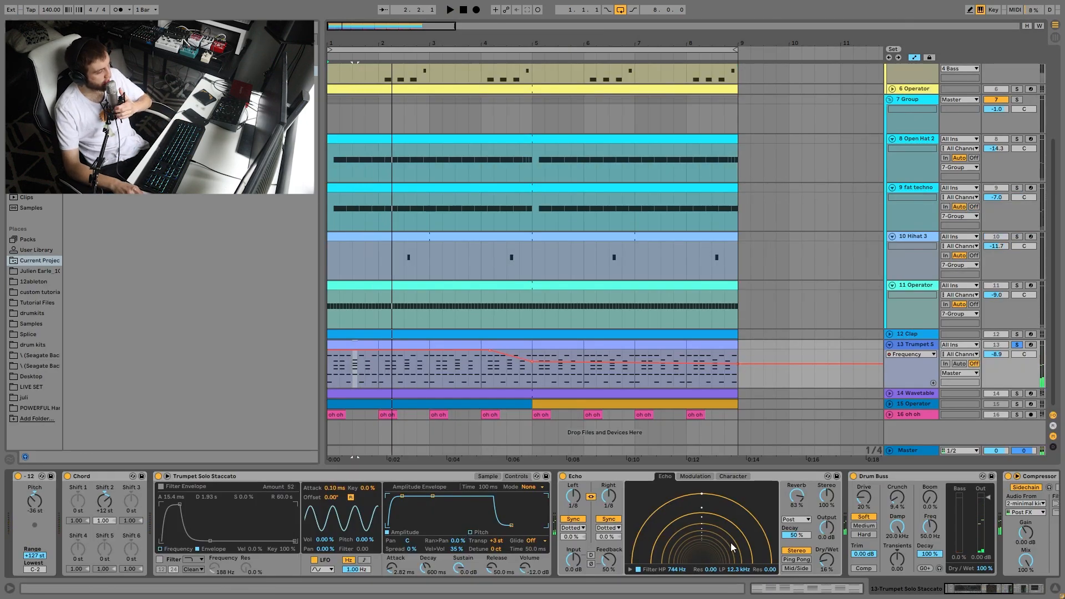
Show the Trumpet Solo Staccato sample, zooming out to the whole recording and back in on the slice used
click(492, 475)
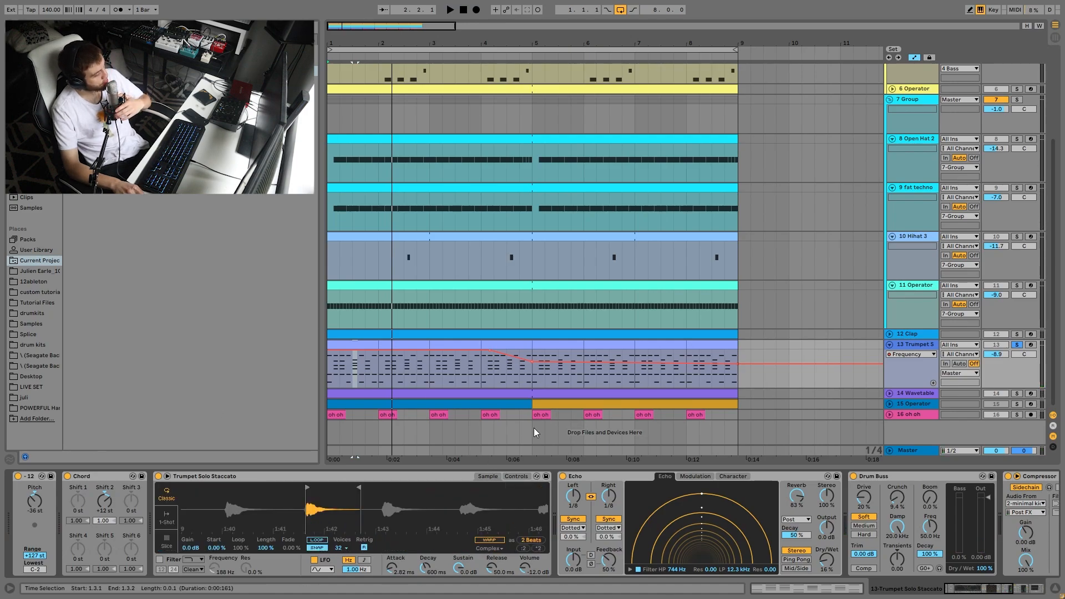
drag(422, 517, 430, 481)
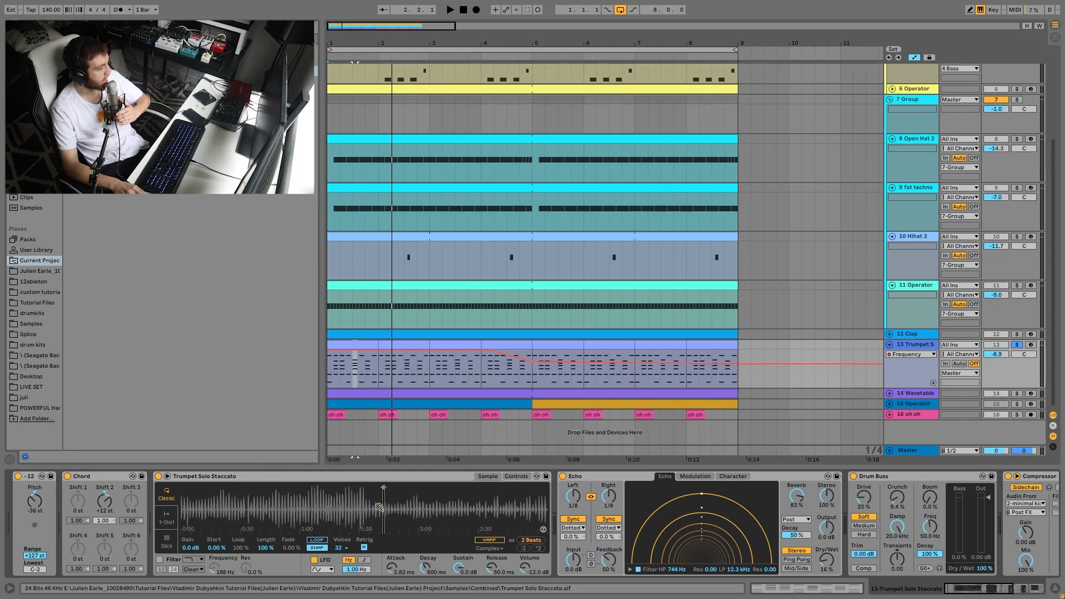
drag(379, 507, 331, 482)
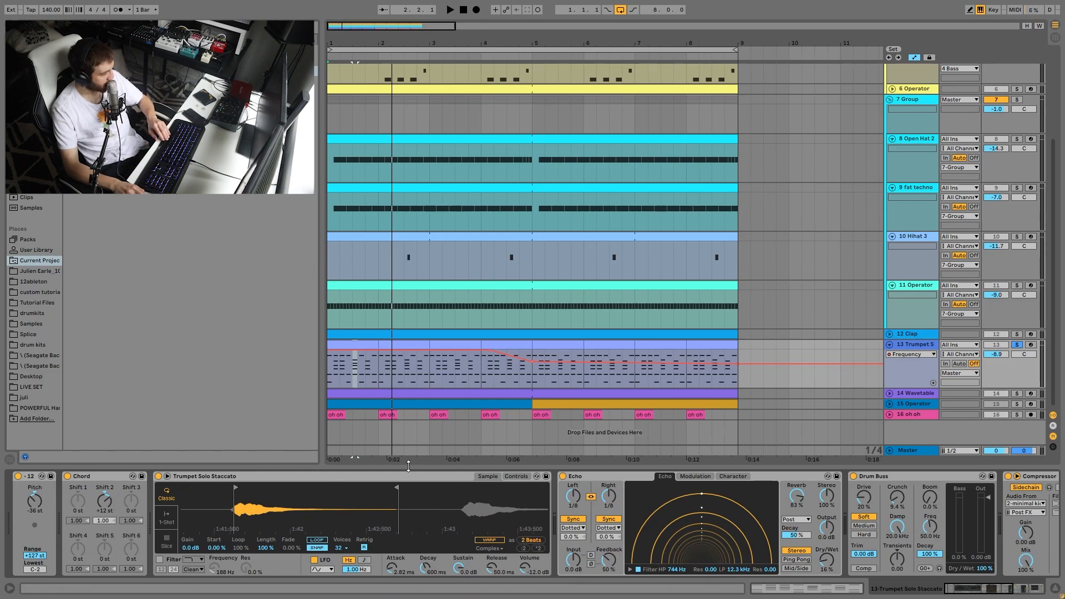
Show the Trumpet Solo Staccato sampler's envelope and LFO controls, and play the soloed Trumpet track with it armed for recording
key(space)
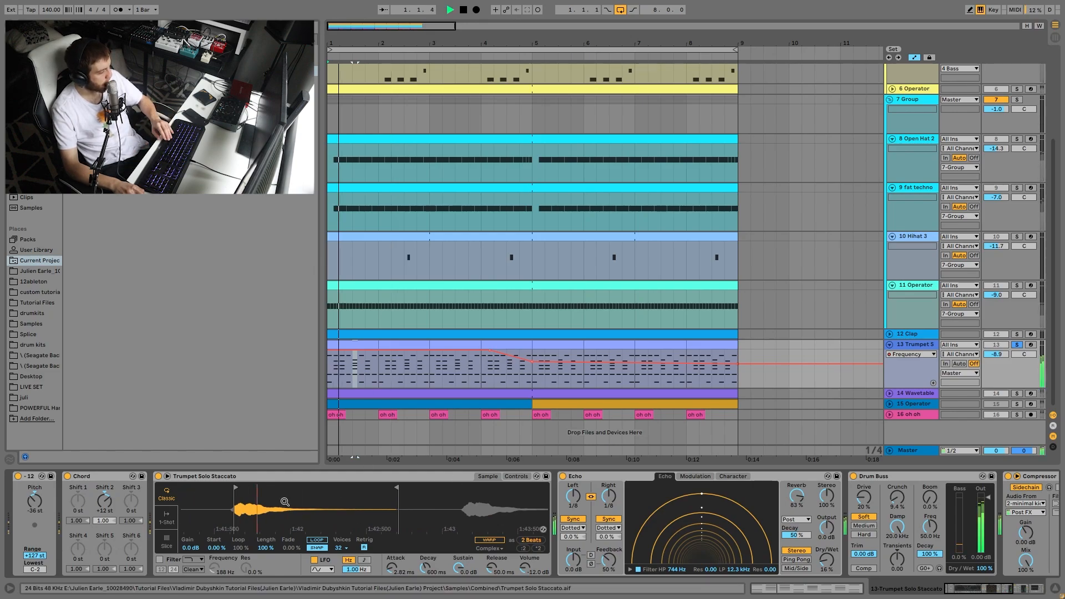
click(533, 476)
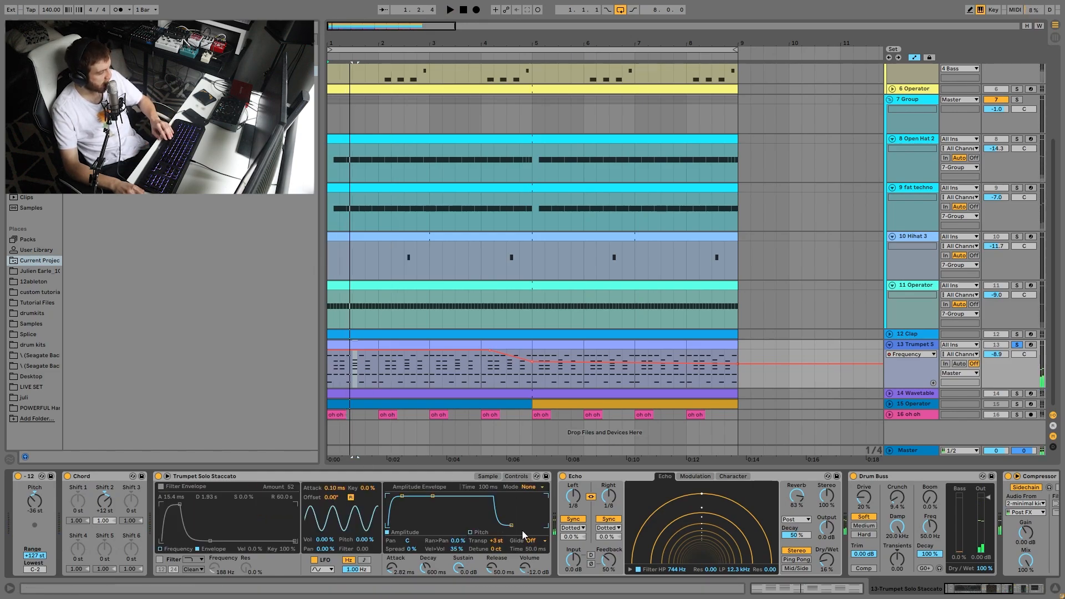
click(1032, 345)
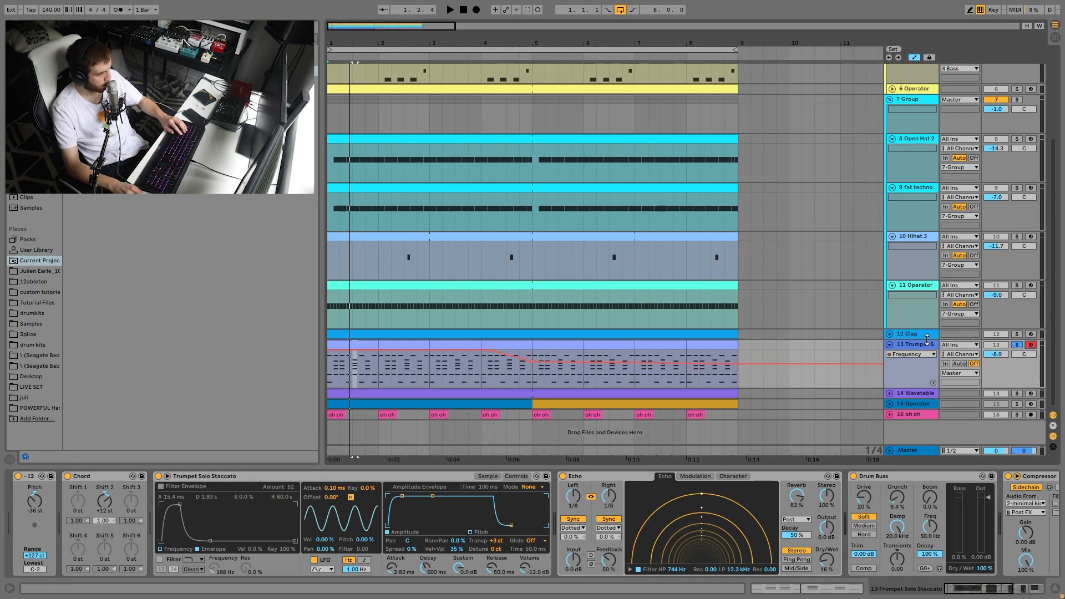
key(space)
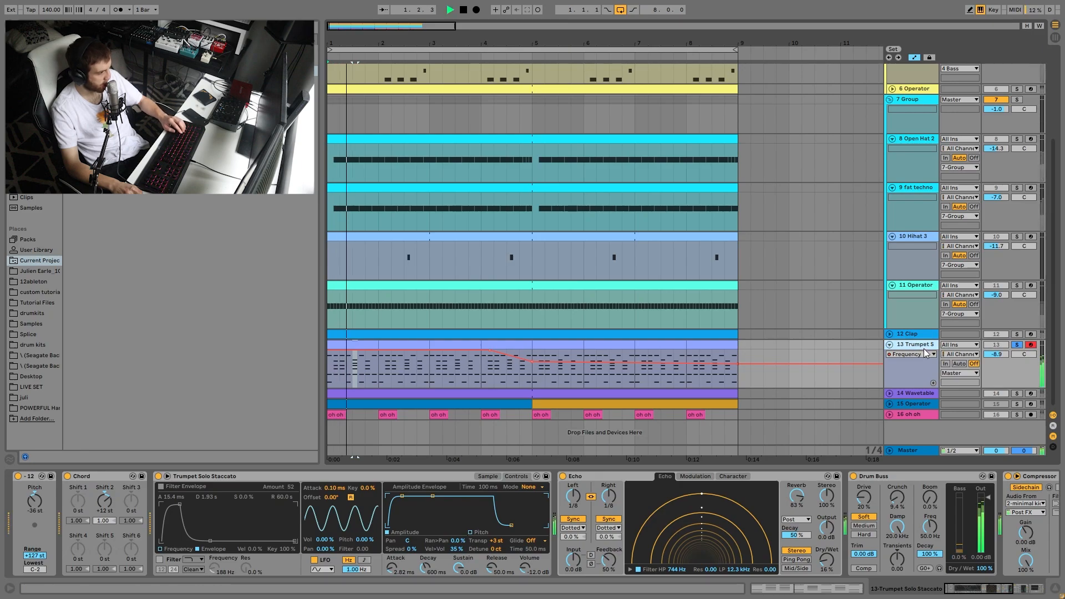
click(921, 334)
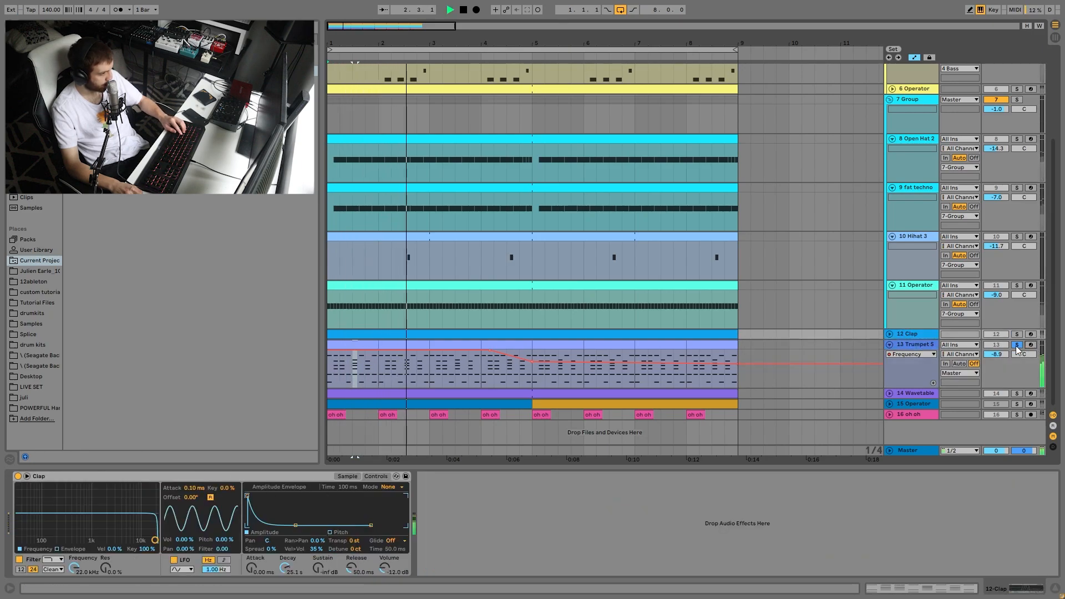
click(932, 344)
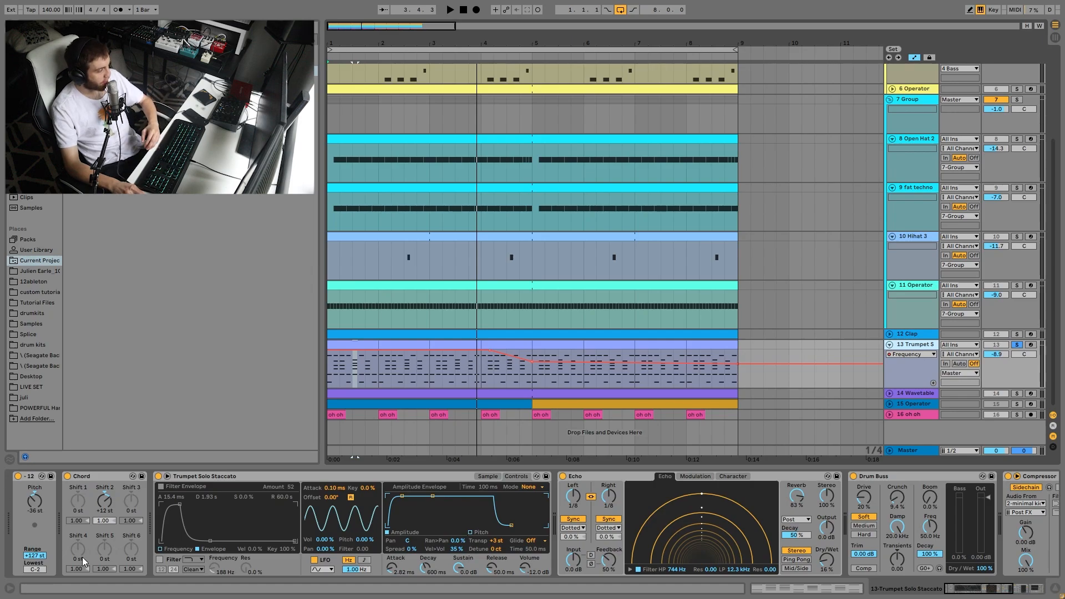
key(space)
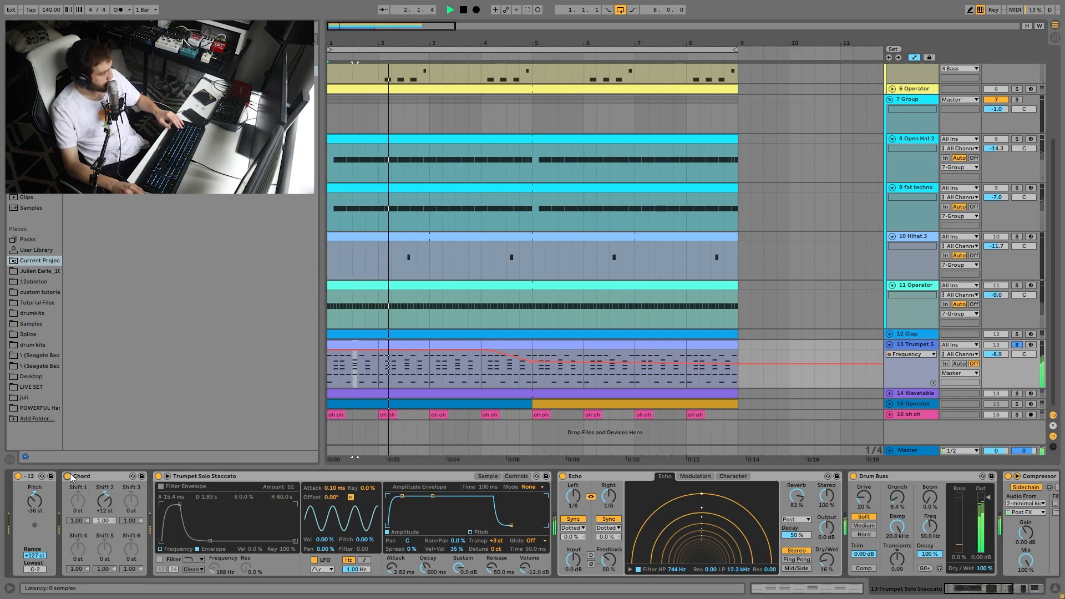
key(space)
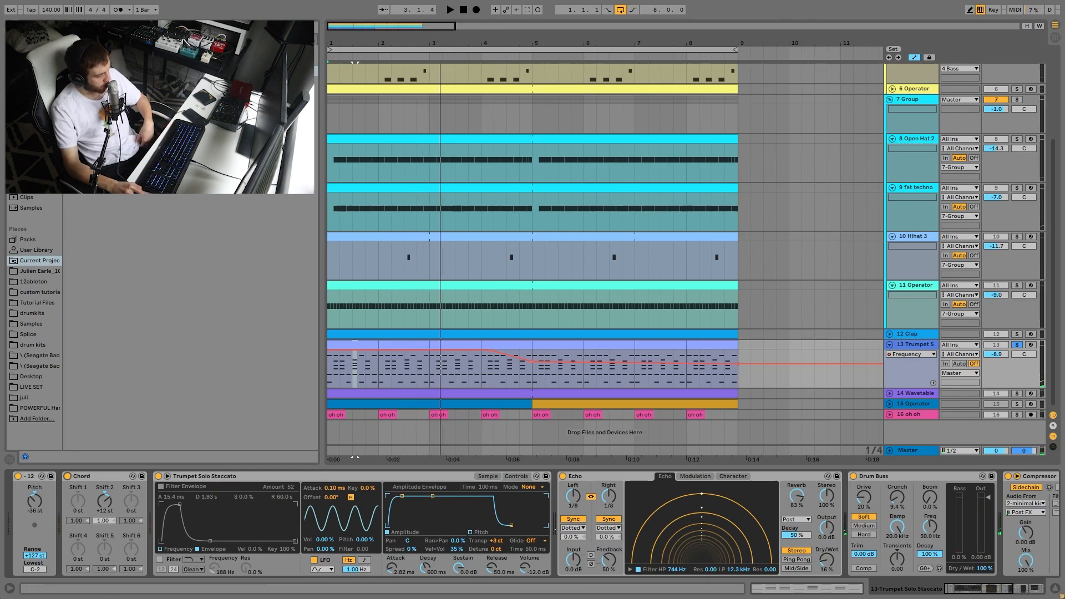
Look through the Trumpet track's effects from Echo and Drum Buss to the sidechained Compressor and the Auto Filter
scroll(560, 519, right, 2)
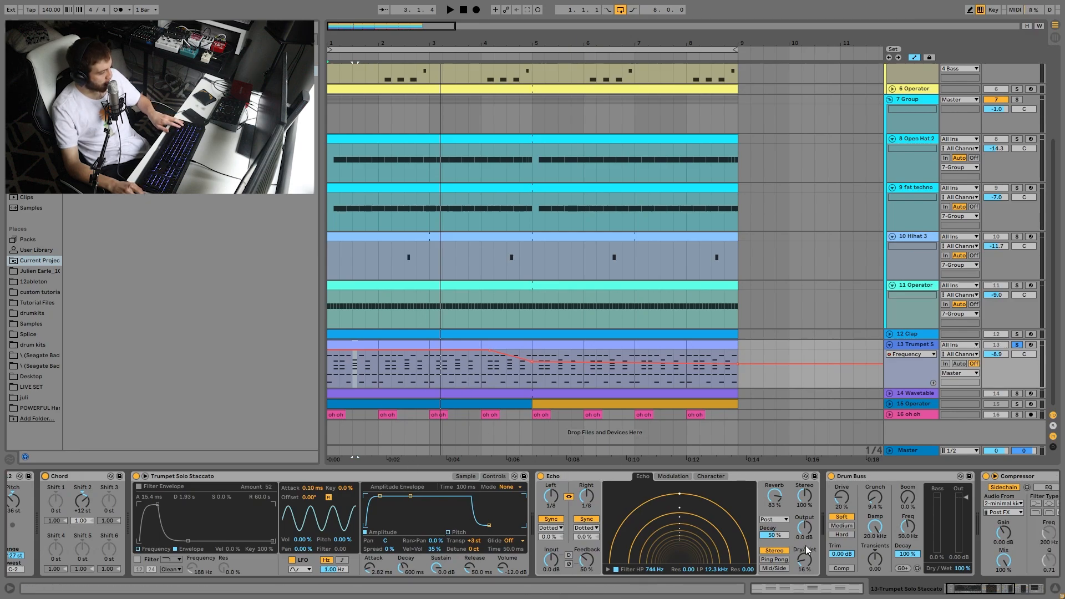
scroll(805, 545, right, 5)
scroll(806, 518, right, 15)
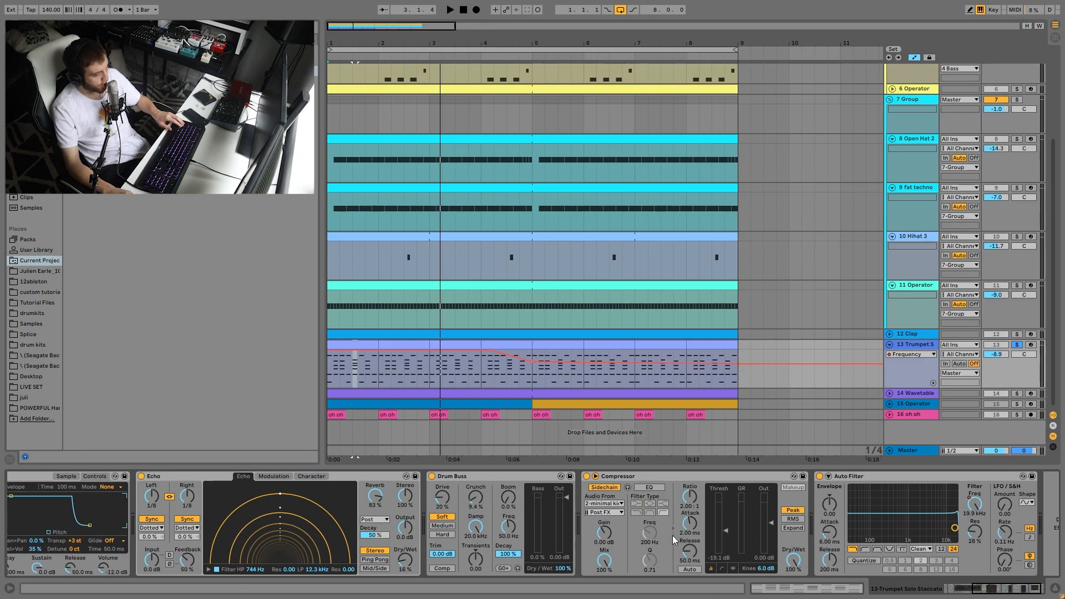
scroll(672, 535, right, 2)
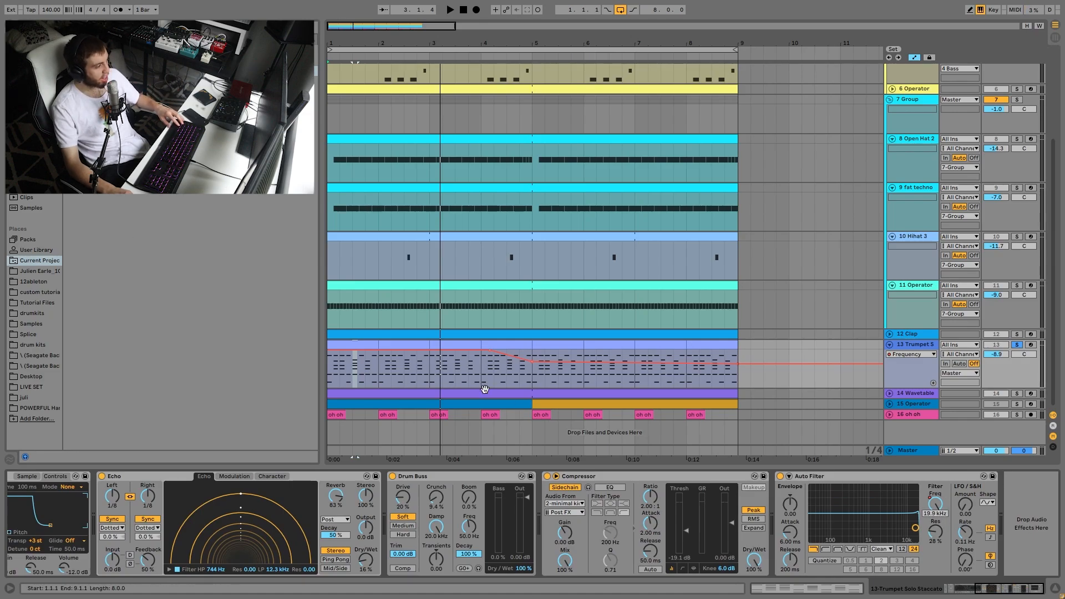
Play the soloed Trumpet track from 3.4.1 through bar 5 to hear its Auto Filter frequency automation
click(467, 379)
key(space)
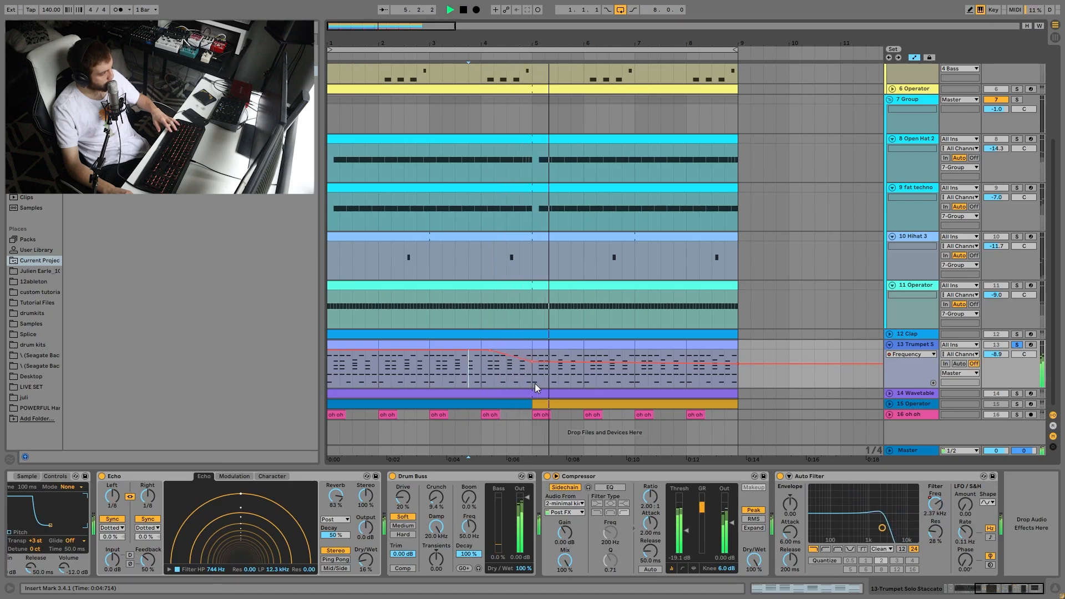
key(space)
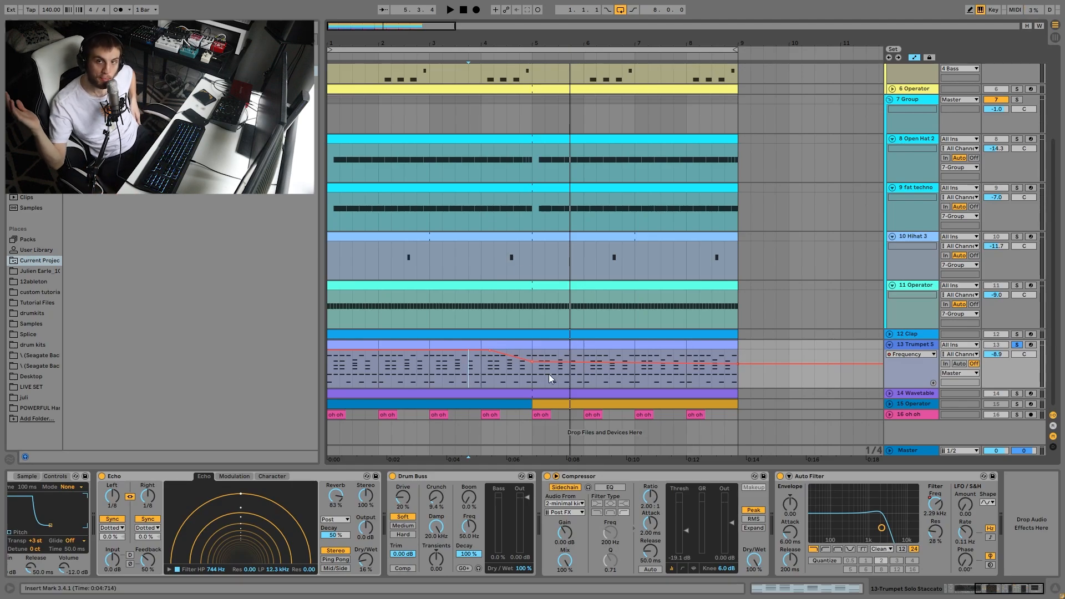
Select bar 5 of the Trumpet clip, play Trumpet and Wavetable soloed together, and clear the solos to hear the full mix
click(562, 347)
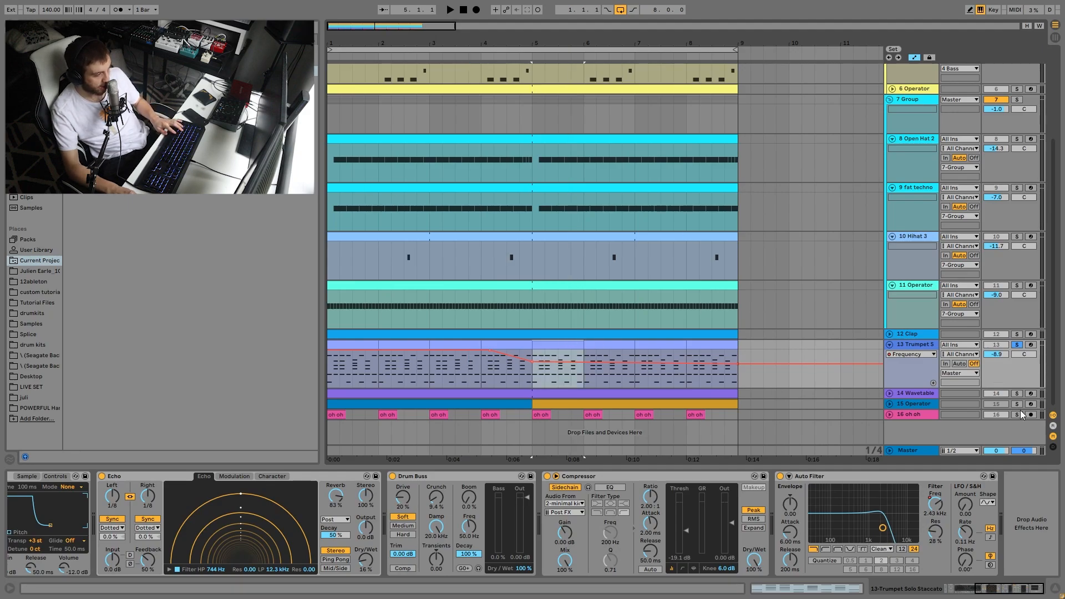
key(space)
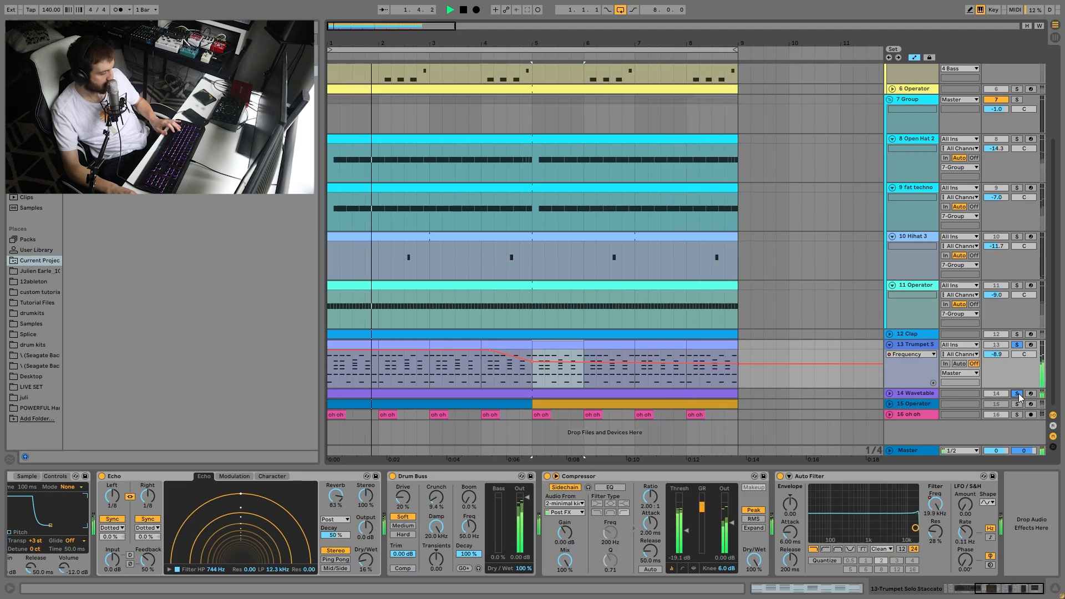
key(space)
click(1019, 394)
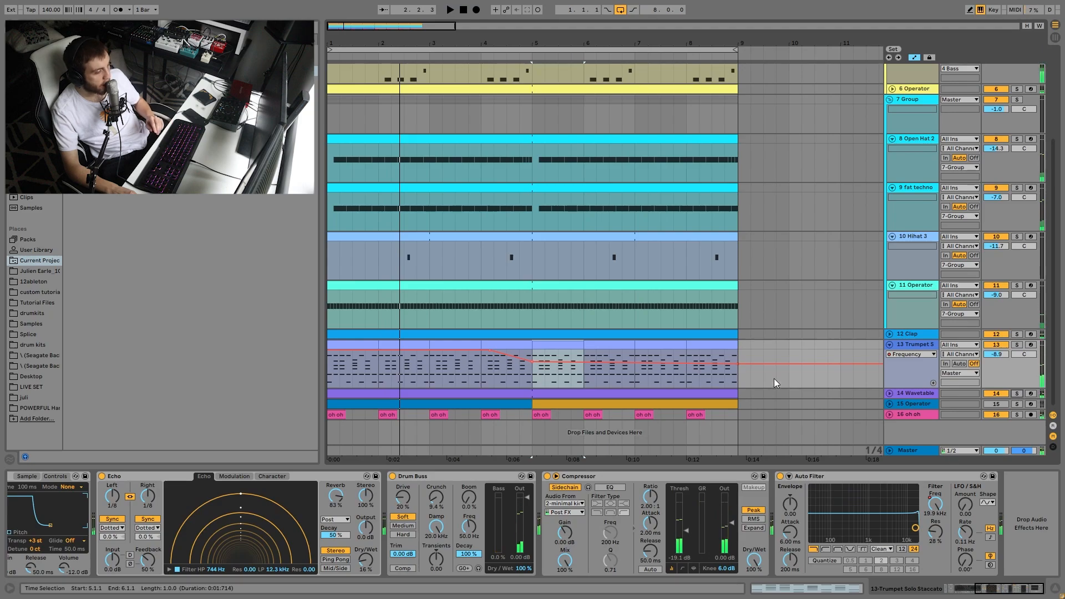
Solo the Wavetable track alone, play it from bar 5 and unfold it in the arrangement
click(1018, 345)
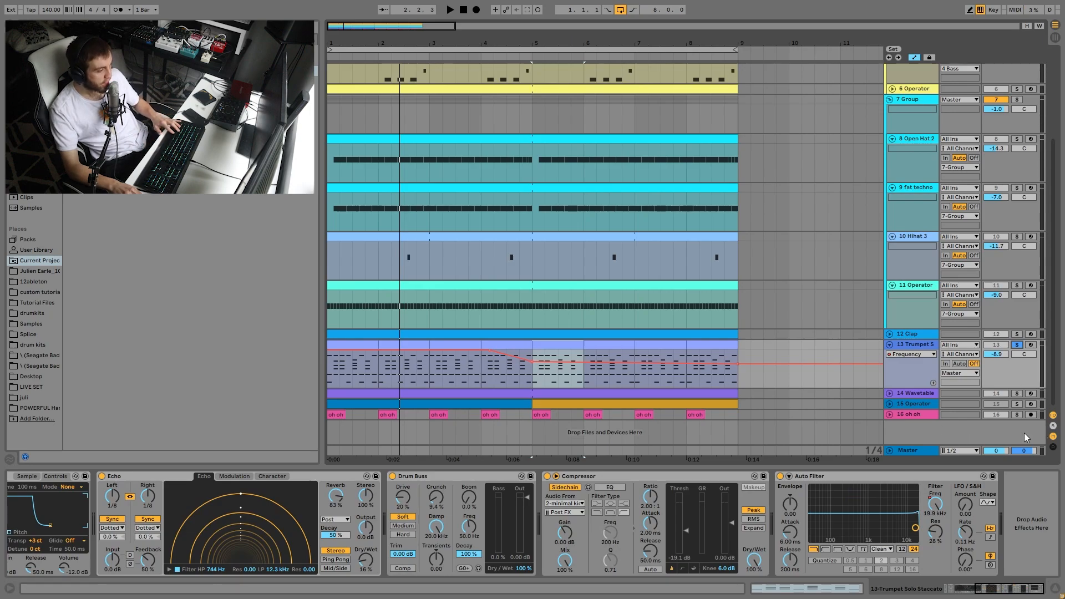
click(1017, 394)
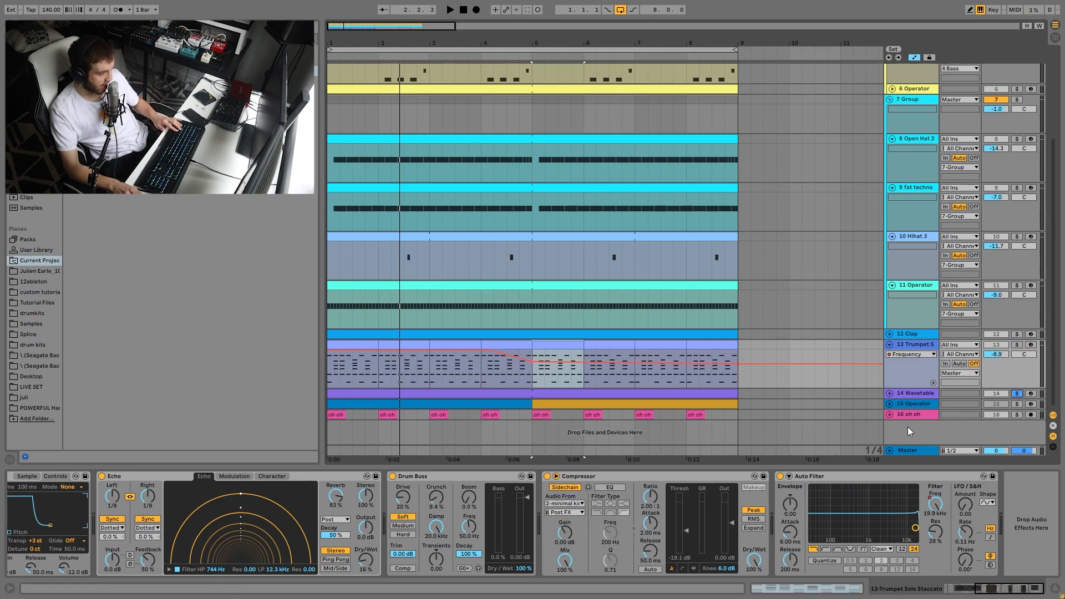
key(space)
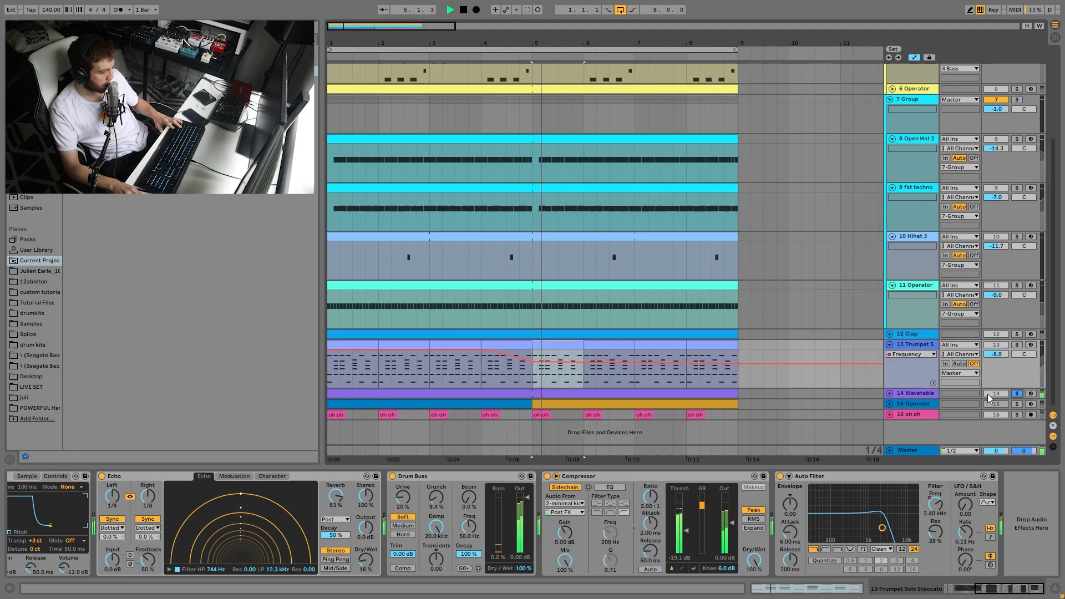
click(888, 392)
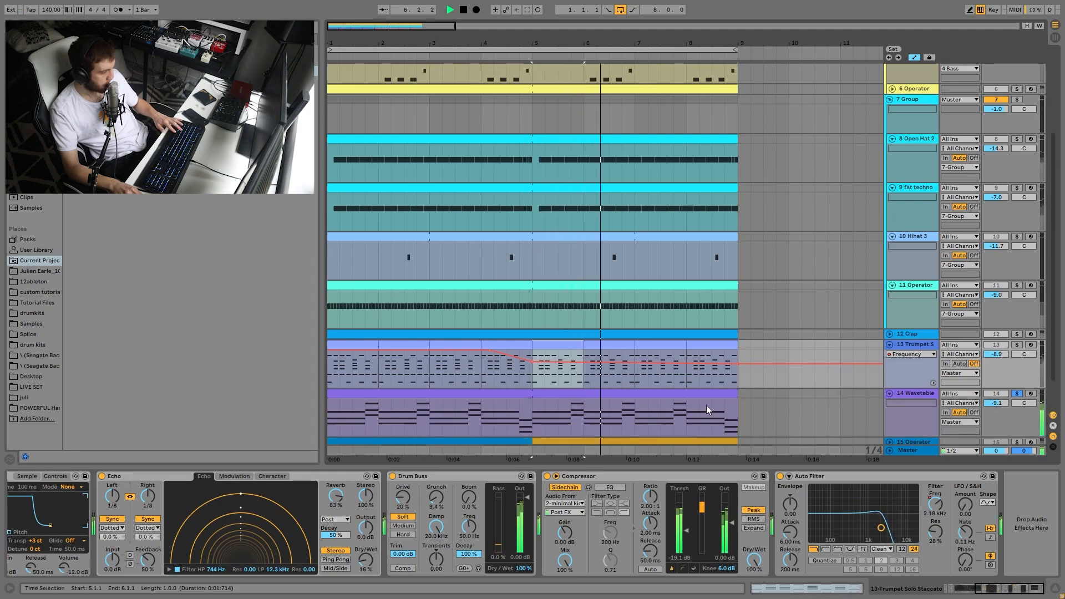
Open the Wavetable clip's notes and highlight its chords at 2.1, 1.4 and 4.4
click(630, 395)
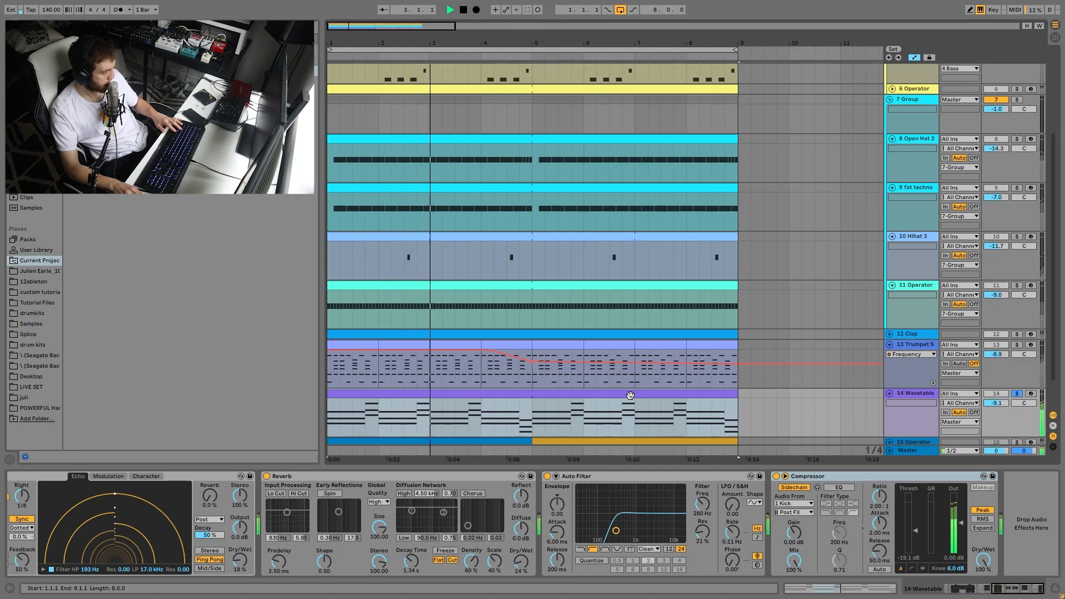
double_click(631, 395)
key(space)
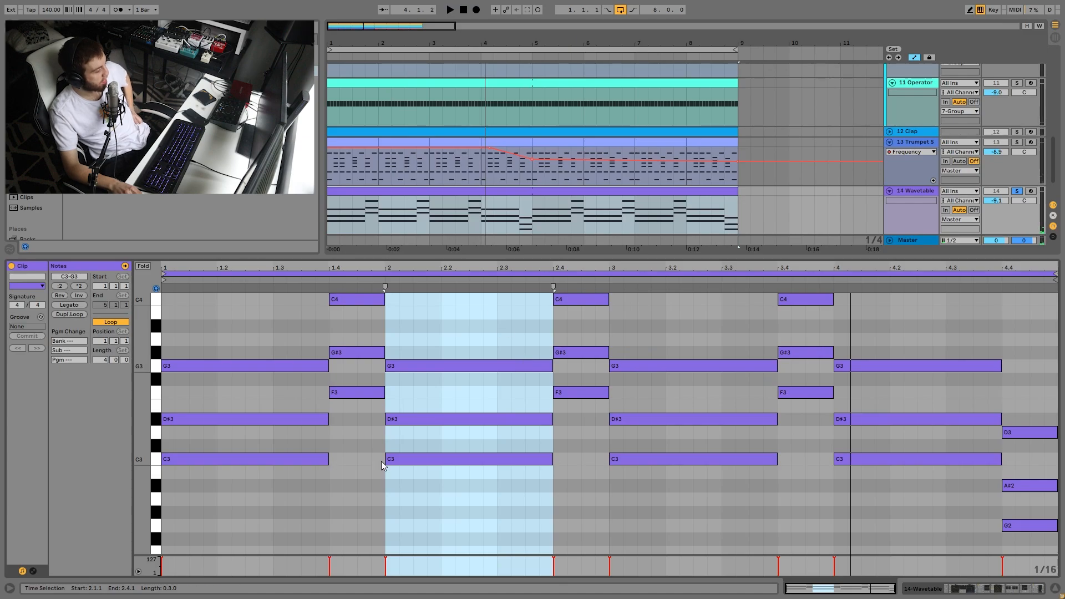
click(922, 192)
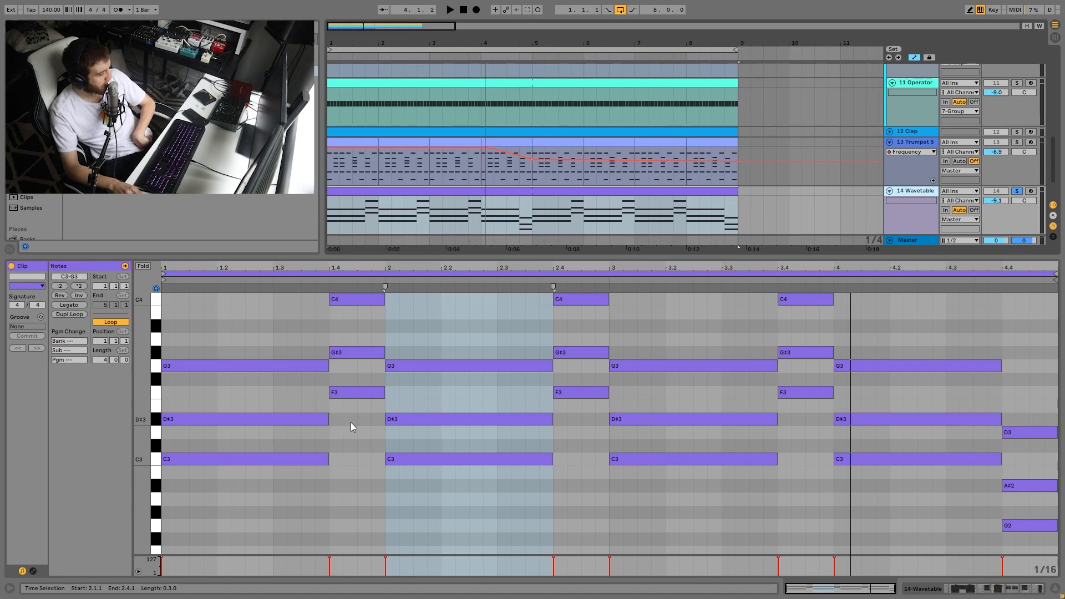
drag(351, 422, 370, 254)
drag(1034, 398, 1036, 554)
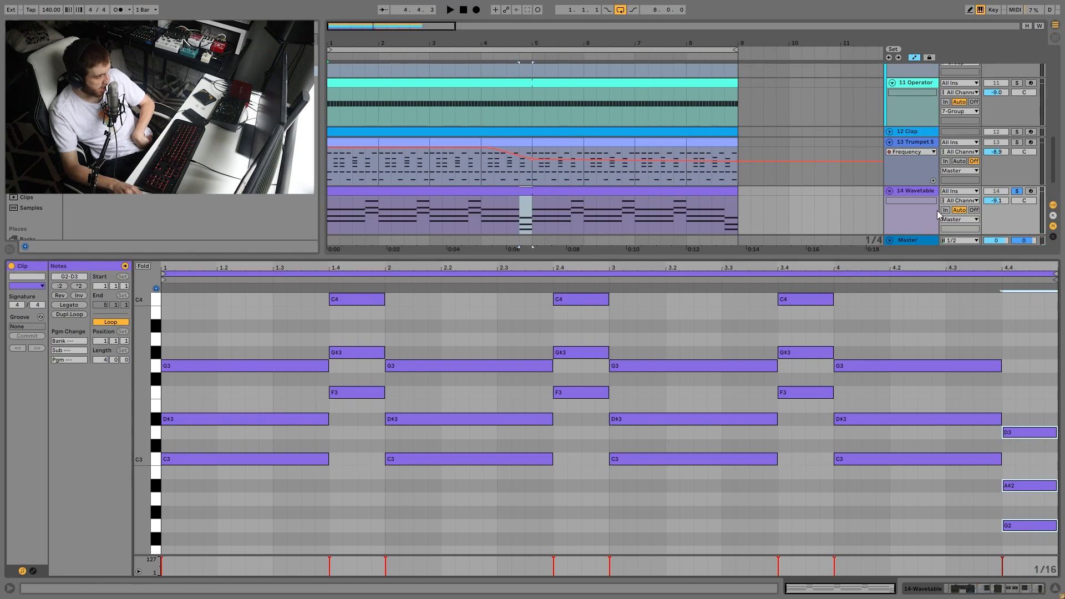
Show the Wavetable track's device chain from the Chord and Wavetable devices to the Gate and Echo
double_click(920, 192)
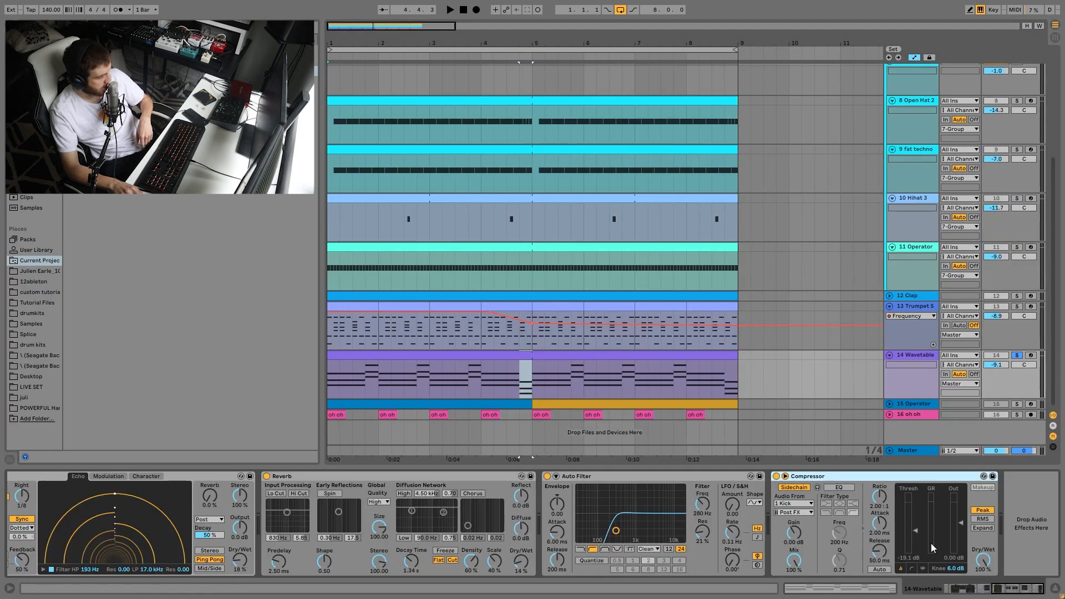
click(961, 595)
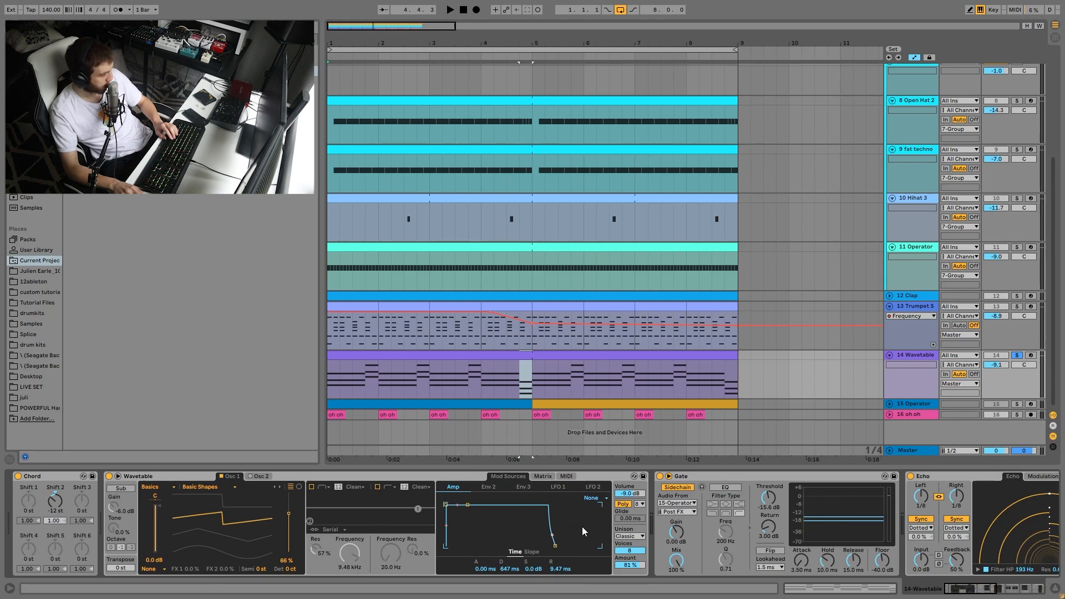
scroll(604, 513, down, 3)
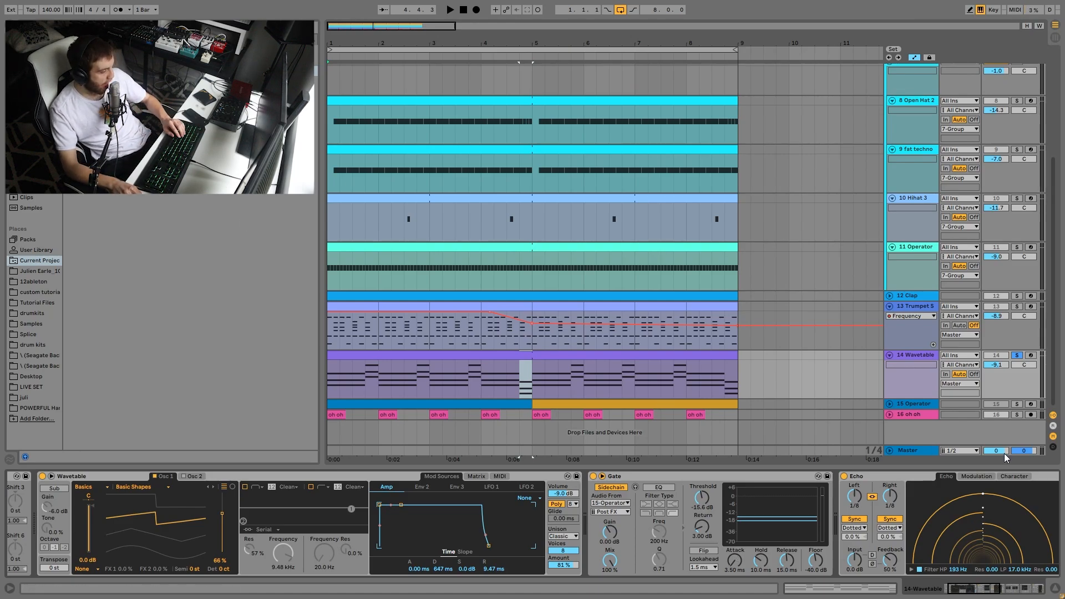
Solo and unfold track 15 Operator, and play its rhythm while selecting its second clip at bar 5 and its first clip
click(1019, 404)
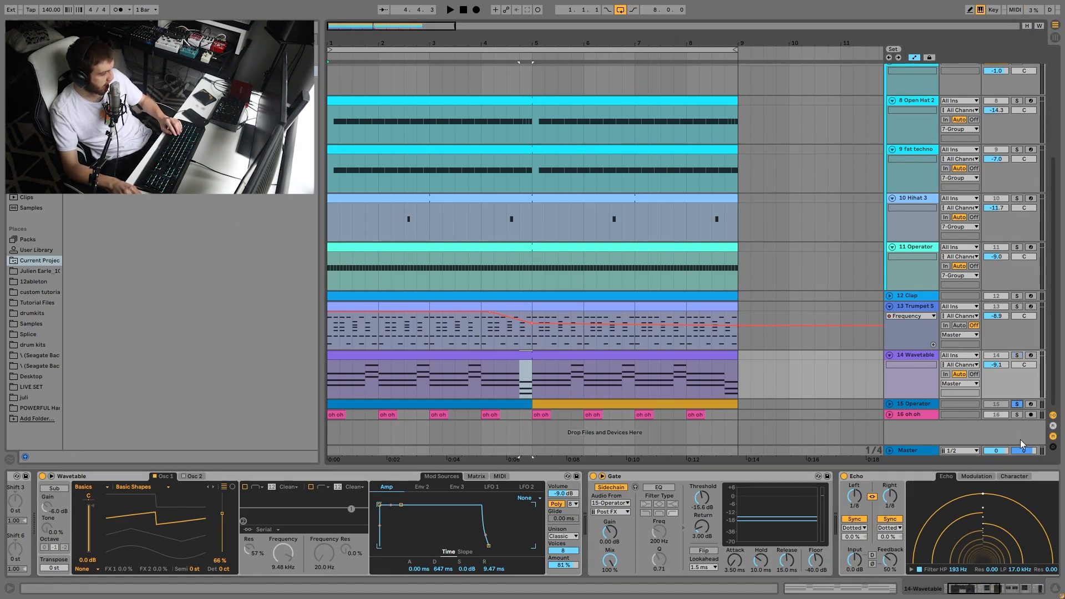
click(889, 404)
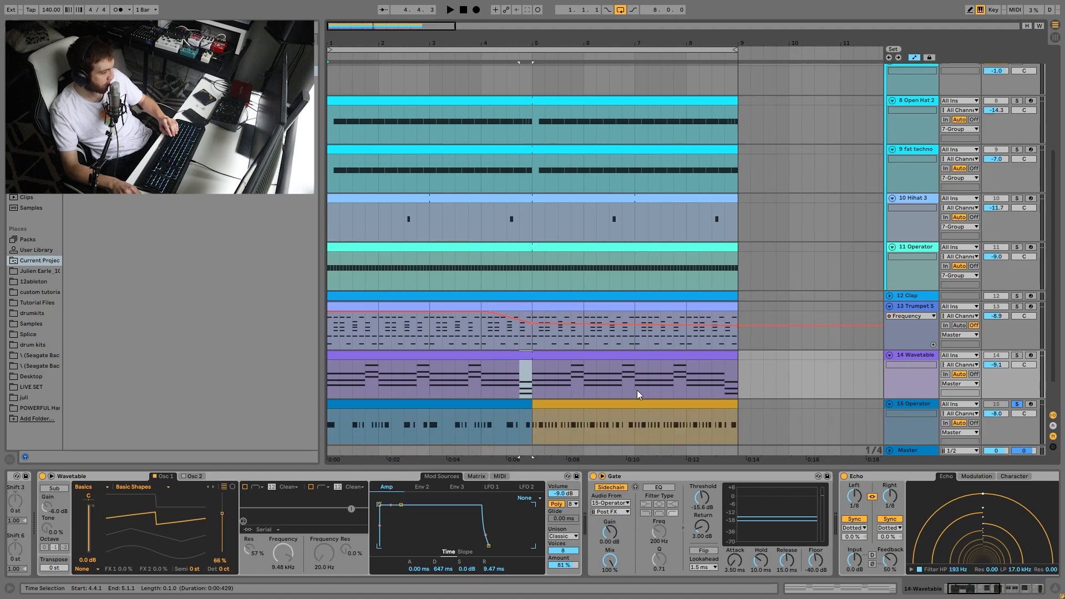
click(620, 405)
key(space)
scroll(615, 401, down, 1)
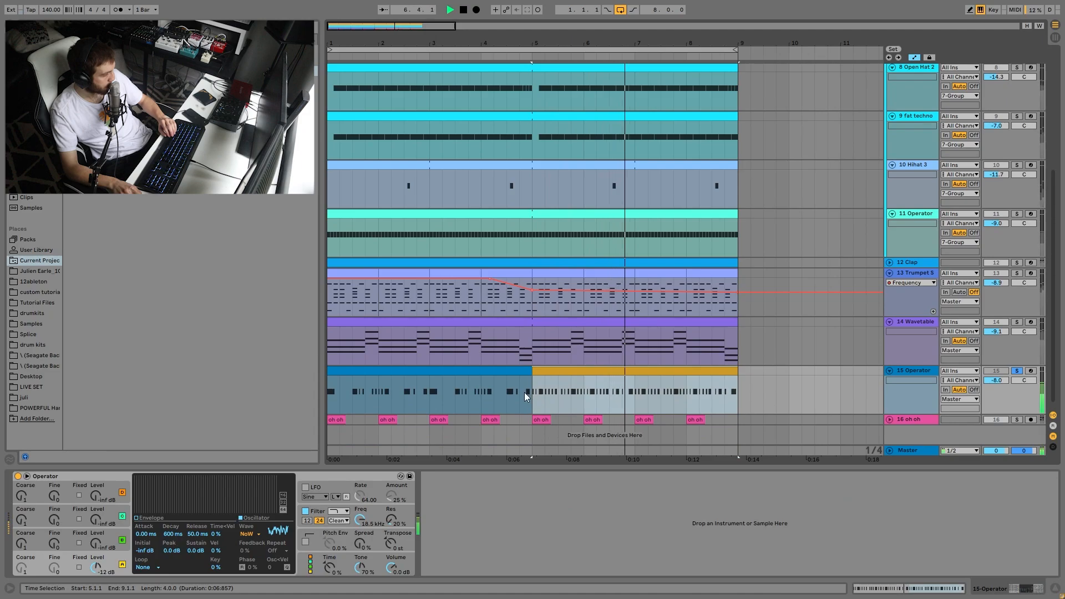
click(475, 364)
click(509, 368)
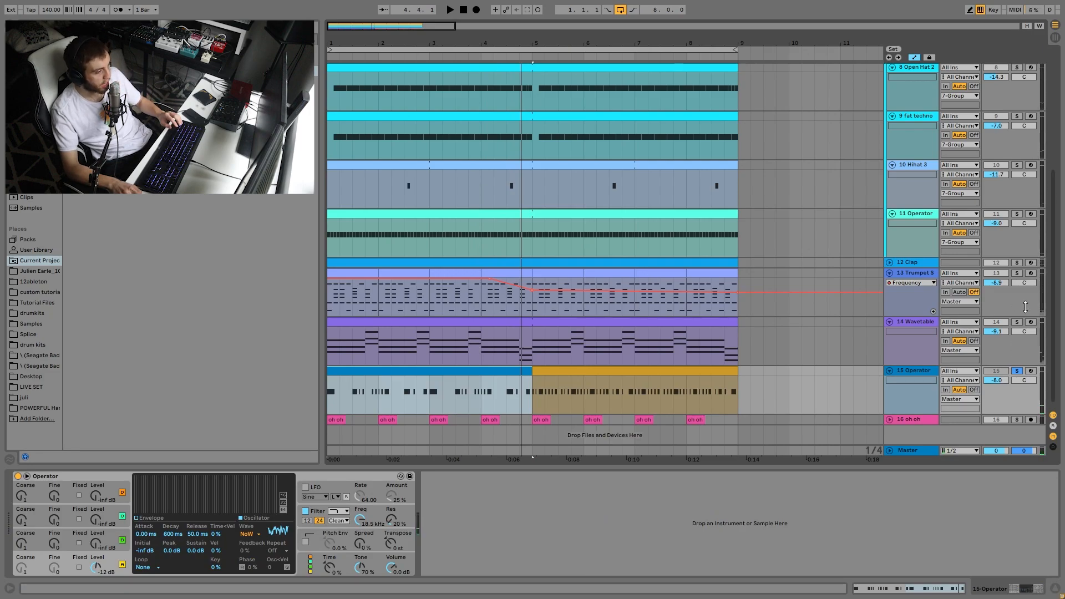
Solo the Wavetable track, show its devices and play it from bar 5 to hear the Gate sidechained from Operator
click(1015, 322)
click(860, 351)
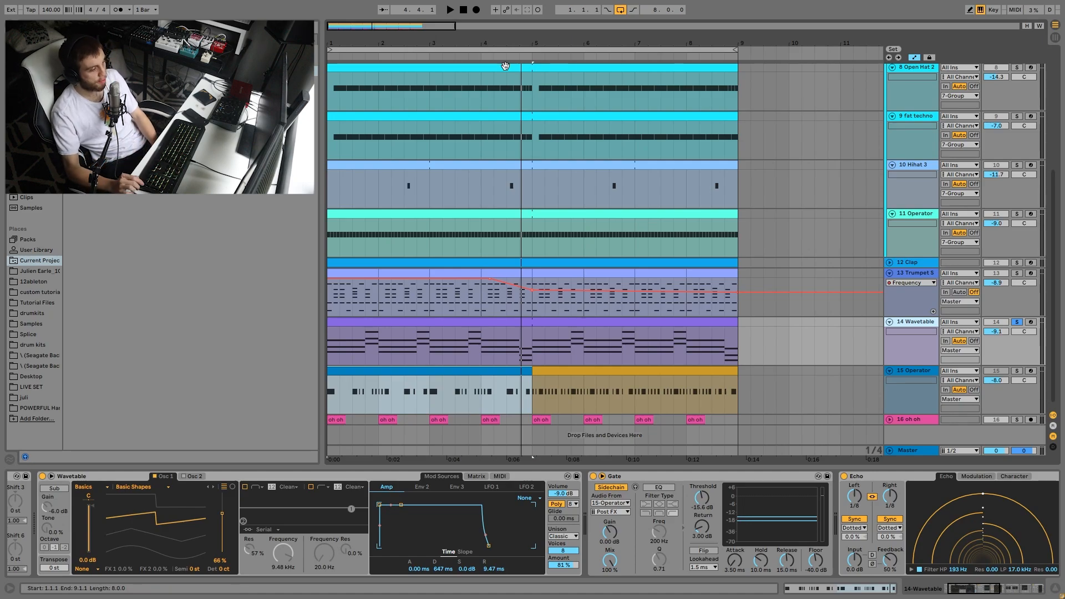
click(528, 341)
key(space)
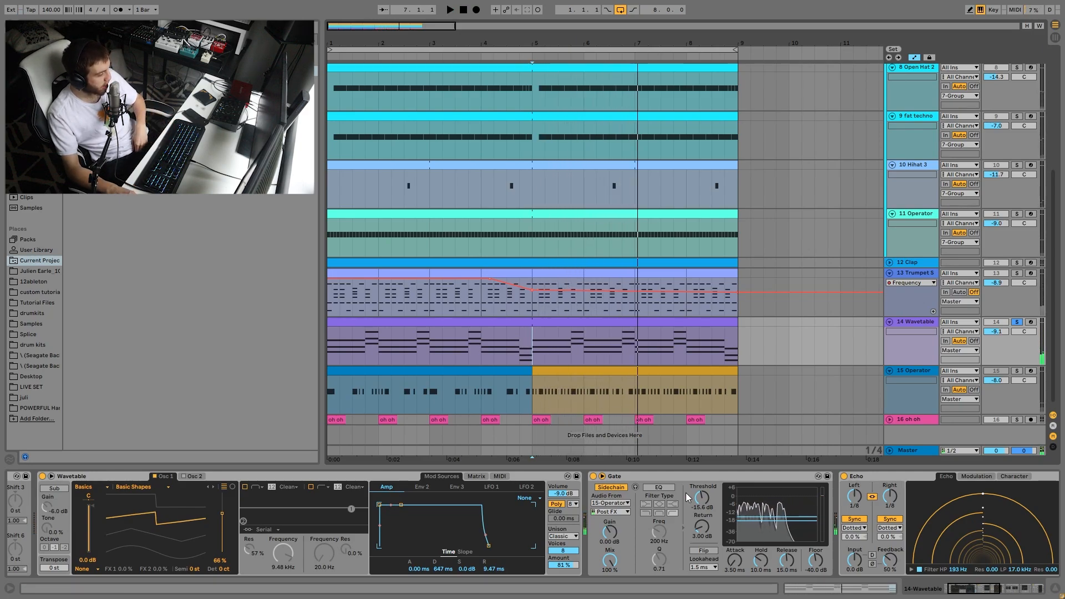
Adjust the Wavetable track's Gate threshold to -12.0 dB, play the track, and lower the threshold to -14.9 dB
drag(707, 511, 707, 503)
key(space)
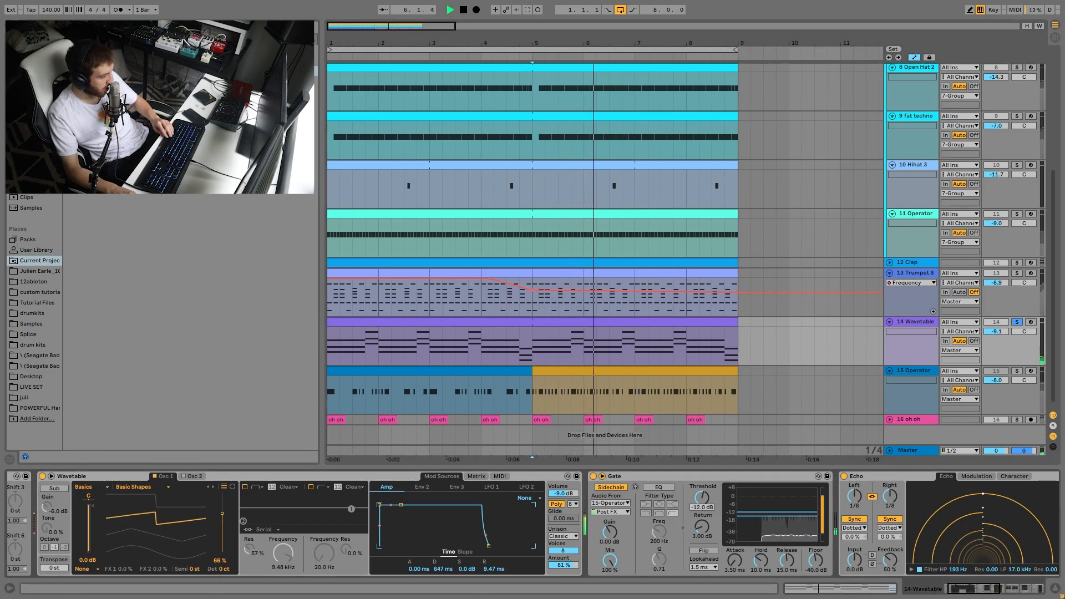
drag(780, 514, 781, 516)
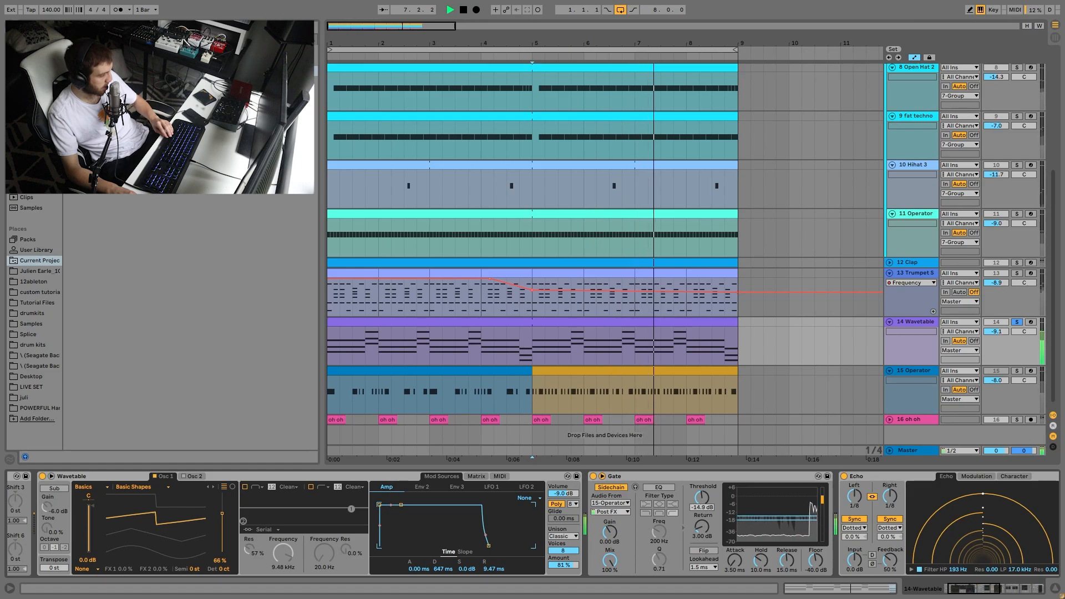
Set the Wavetable track's Gate threshold to -15.6 dB and show the Echo and Reverb after it
mouse_move(702, 507)
mouse_down()
mouse_move(714, 509)
mouse_move(700, 494)
mouse_up()
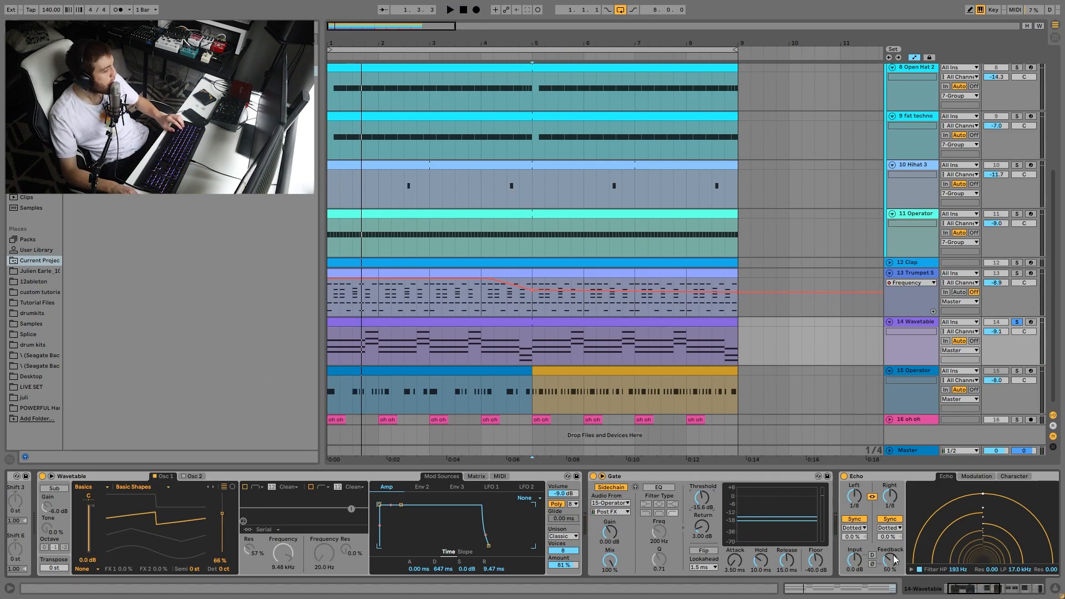
scroll(624, 533, right, 5)
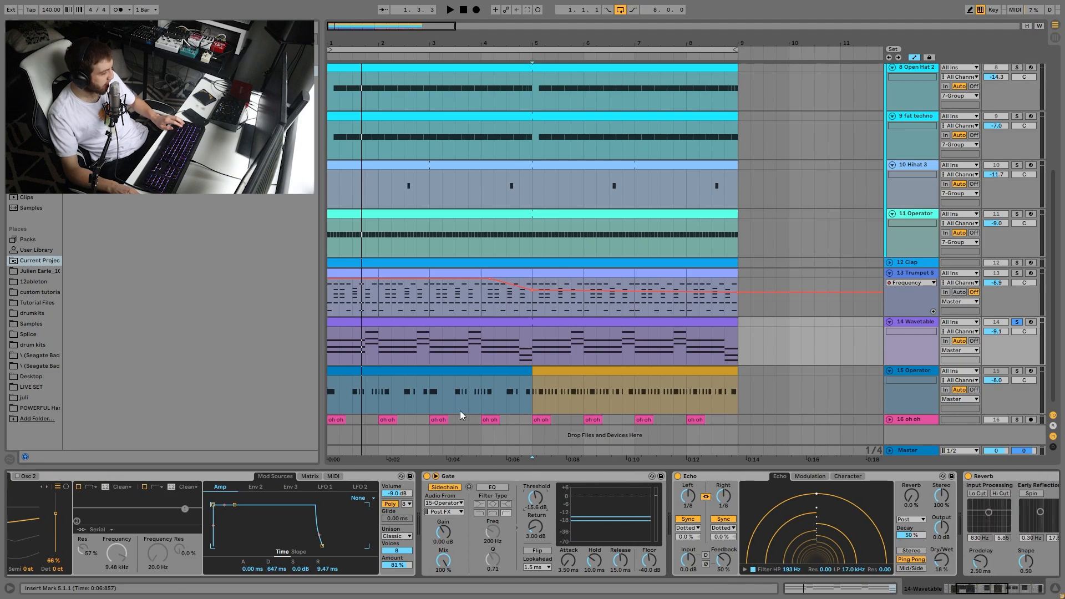
Open the Operator clip at bar 5, unsolo the Wavetable track, and play the full loop from the clip's opening notes
double_click(561, 374)
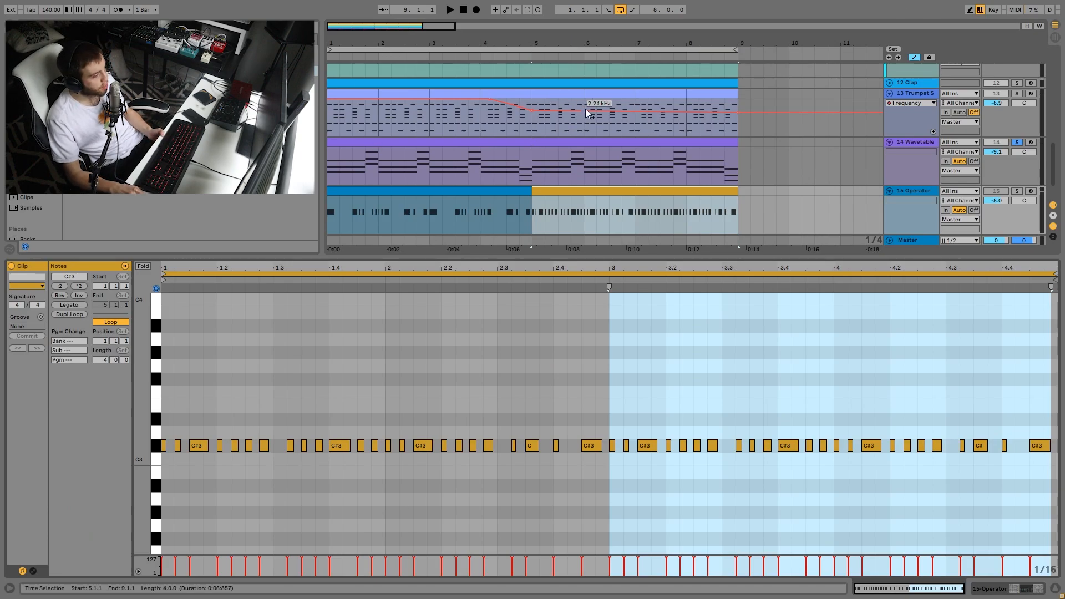
click(1016, 144)
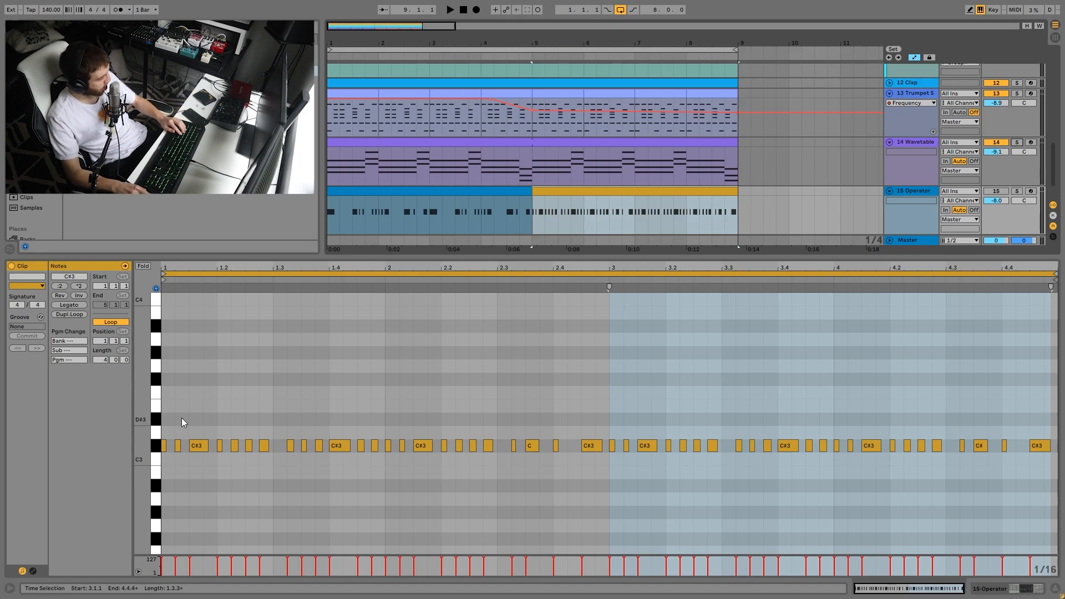
drag(168, 431, 198, 463)
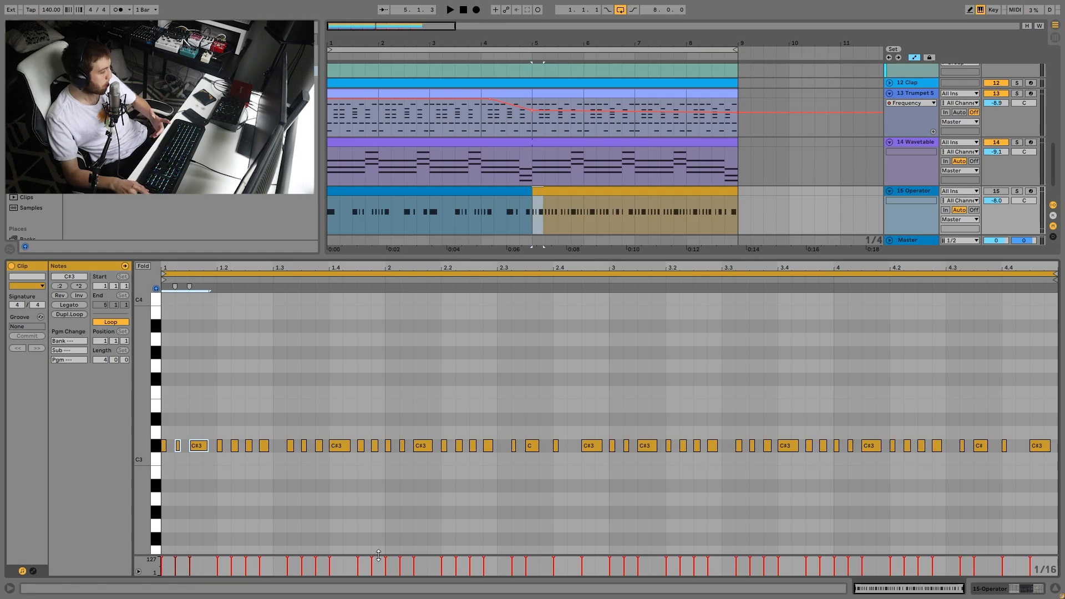
key(space)
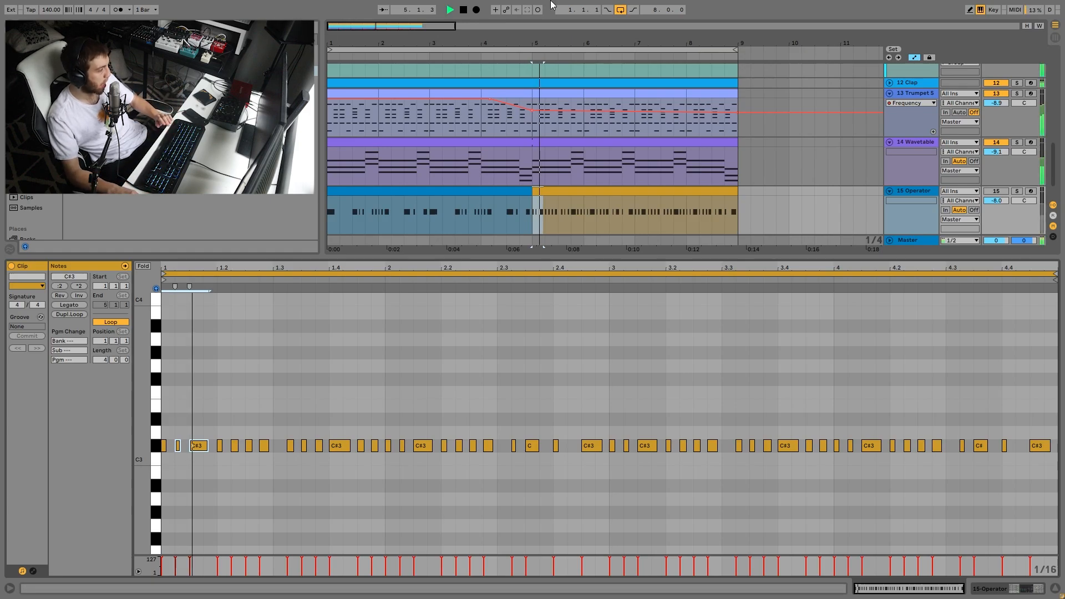
click(906, 191)
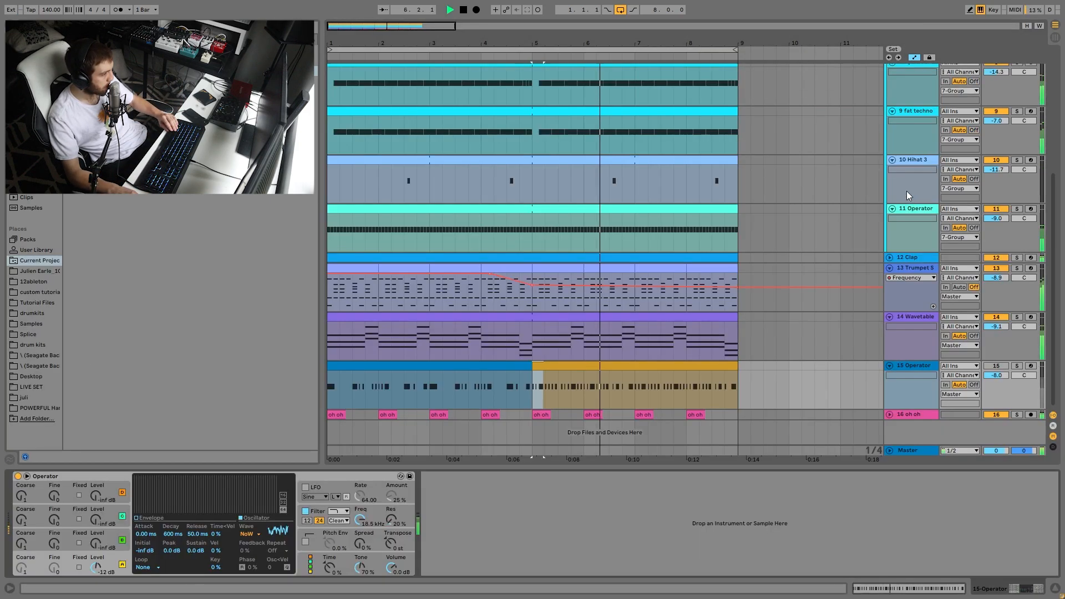
key(space)
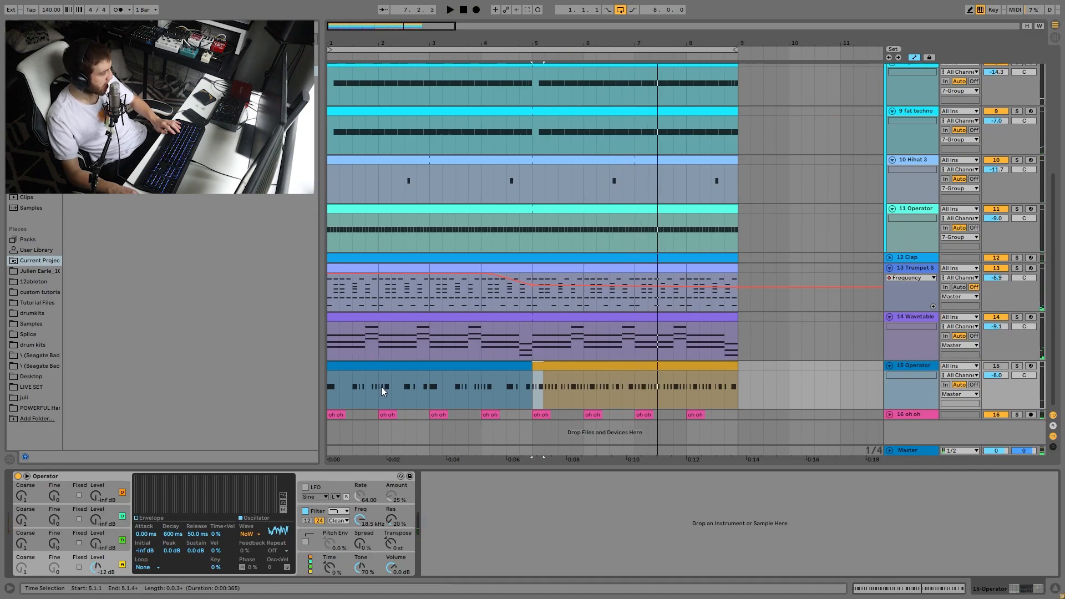
Compare the full loop when played from the first Operator clip at bar 1 and from the second at bar 5
click(345, 375)
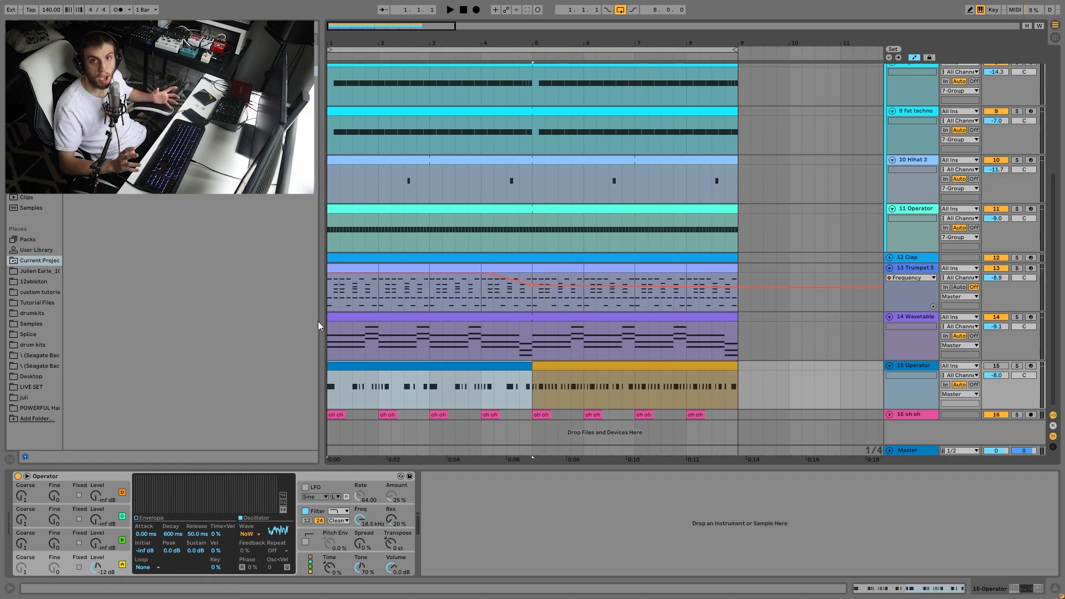
key(space)
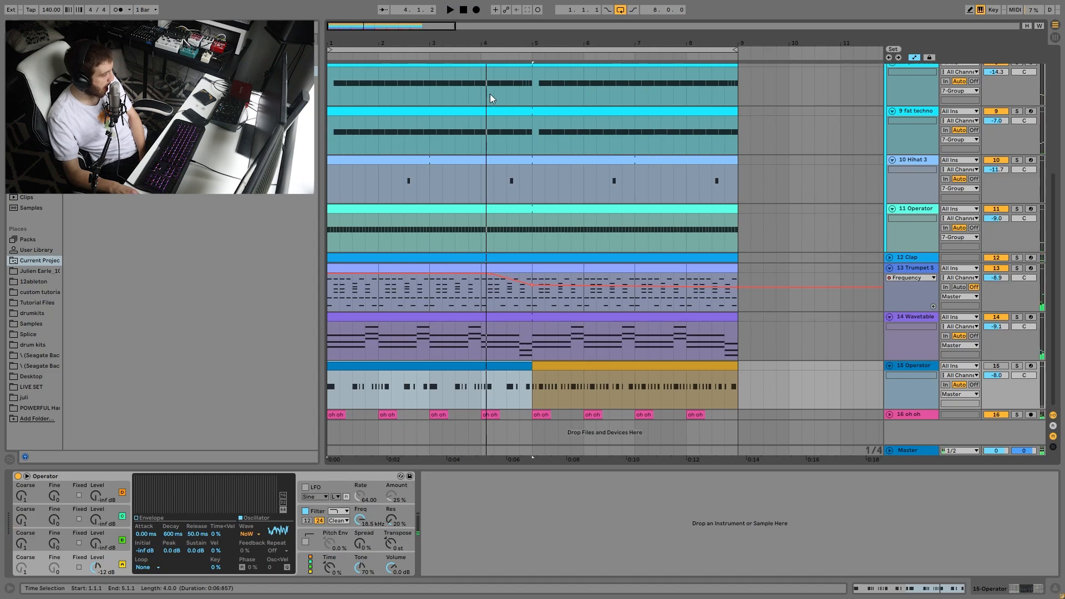
click(609, 367)
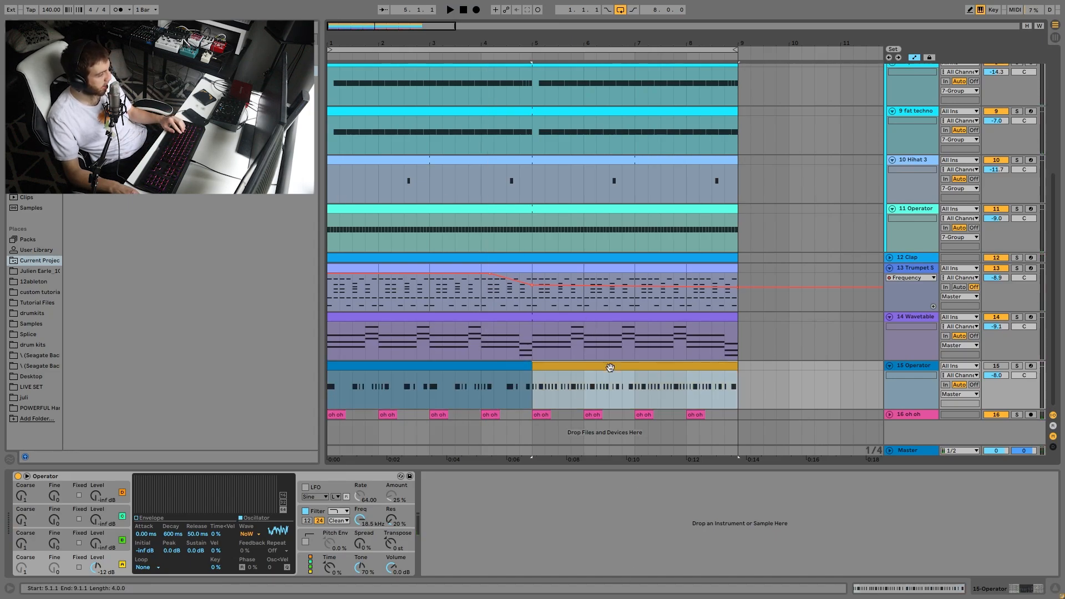
key(space)
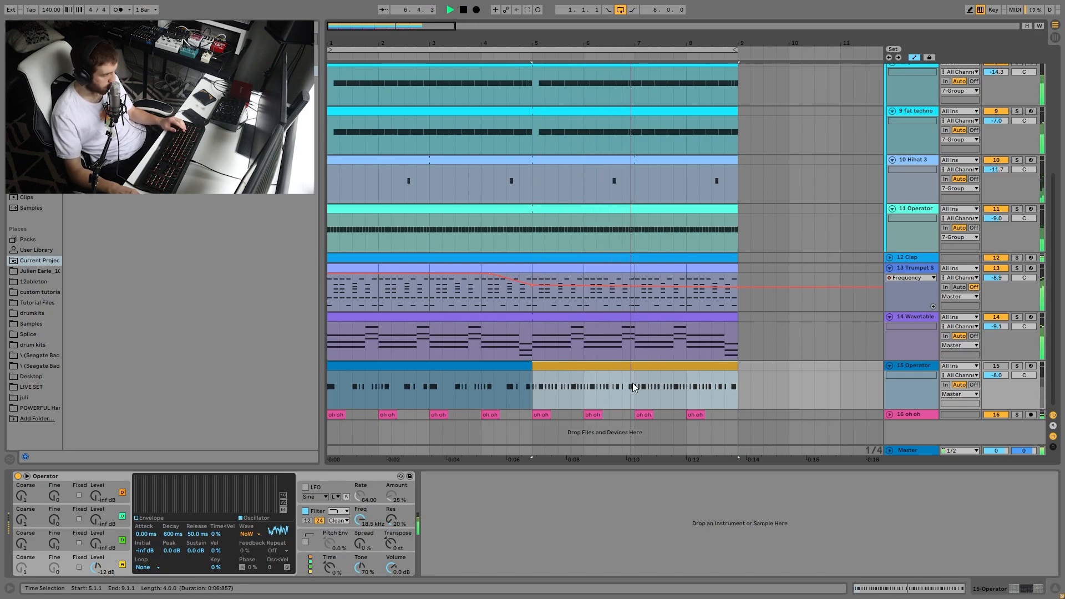
Play the Wavetable, 7 Group and Clap tracks soloed from bar 5, and clear the solos to bring back the kick and bass
click(1017, 317)
scroll(1004, 211, up, 5)
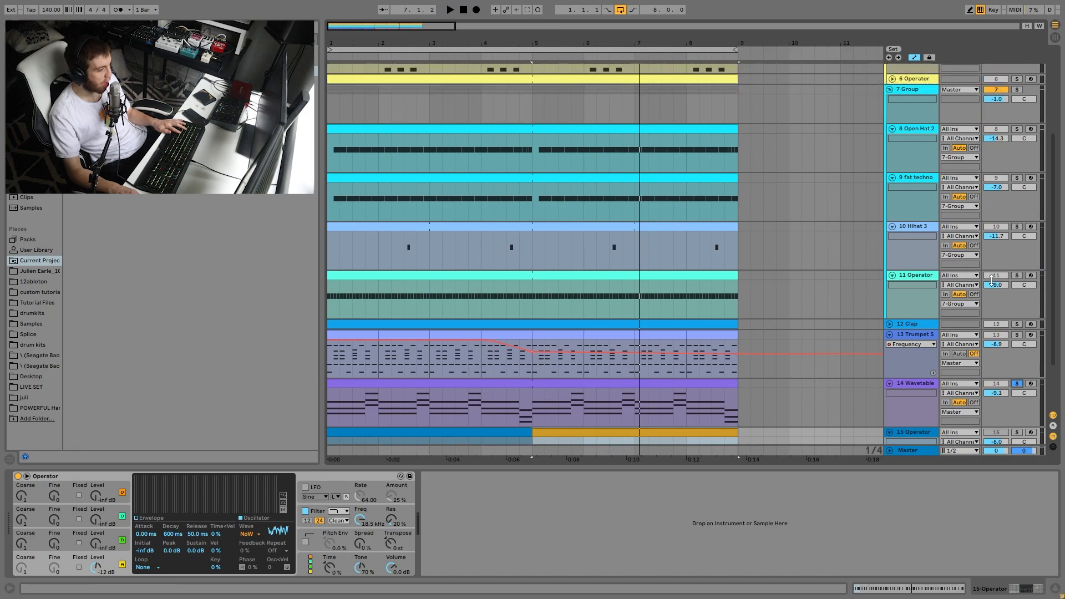
click(1017, 145)
scroll(1006, 248, down, 2)
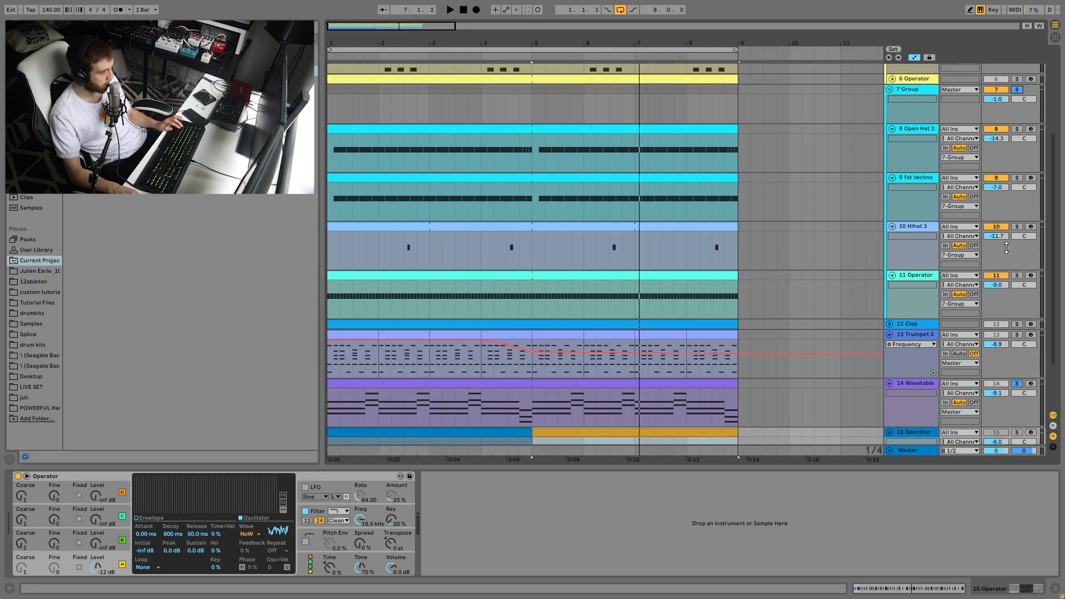
key(space)
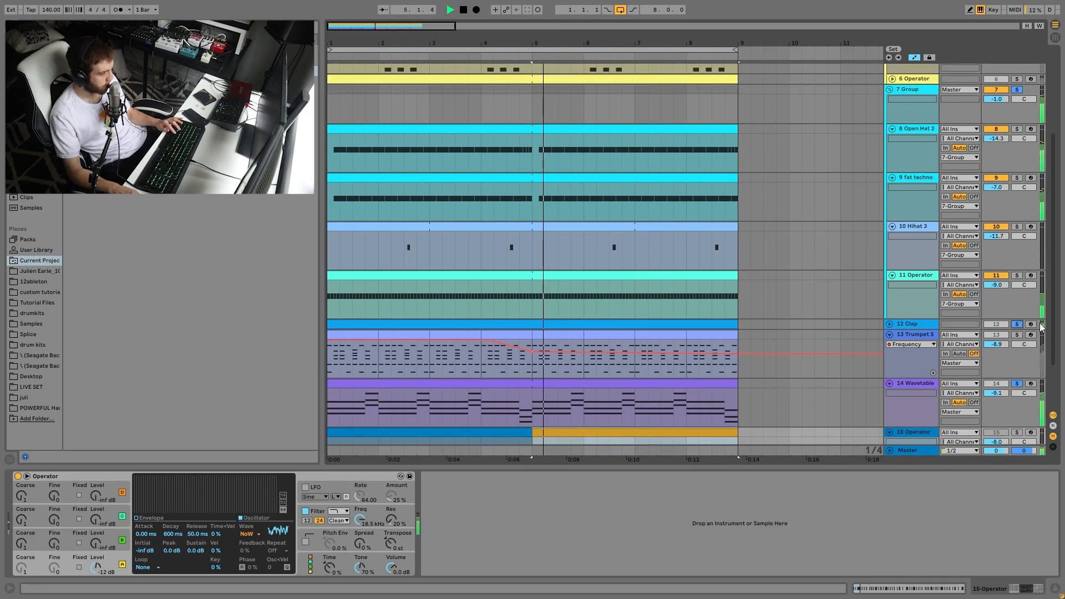
scroll(1048, 218, up, 5)
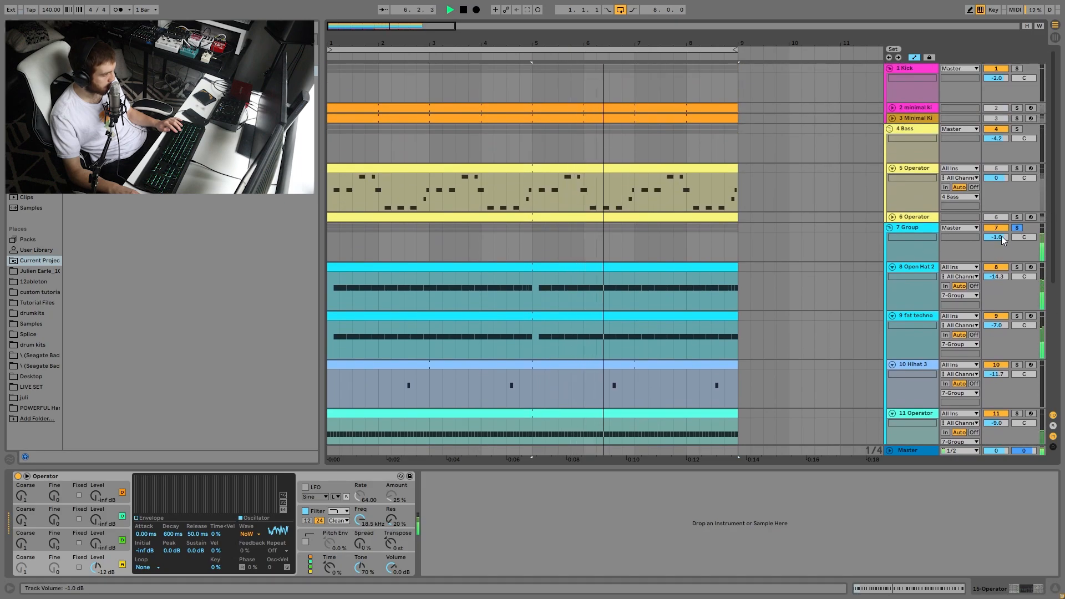
key(space)
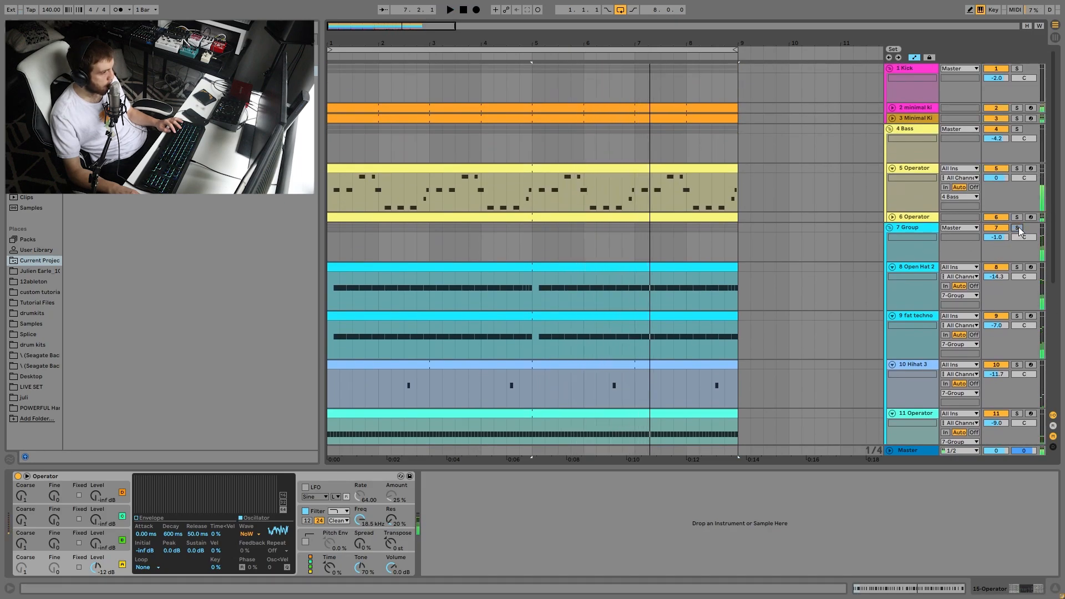
Show the rest of the Wavetable track's effects chain, from Reverb and Auto Filter to the Compressor sidechained from 1 Kick
scroll(940, 307, down, 5)
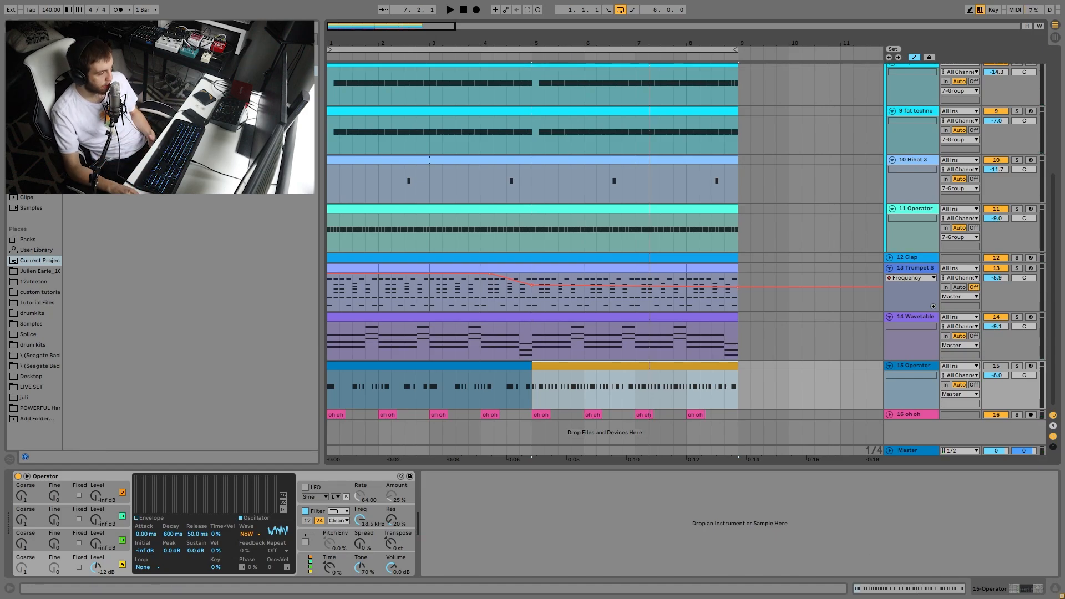
click(904, 341)
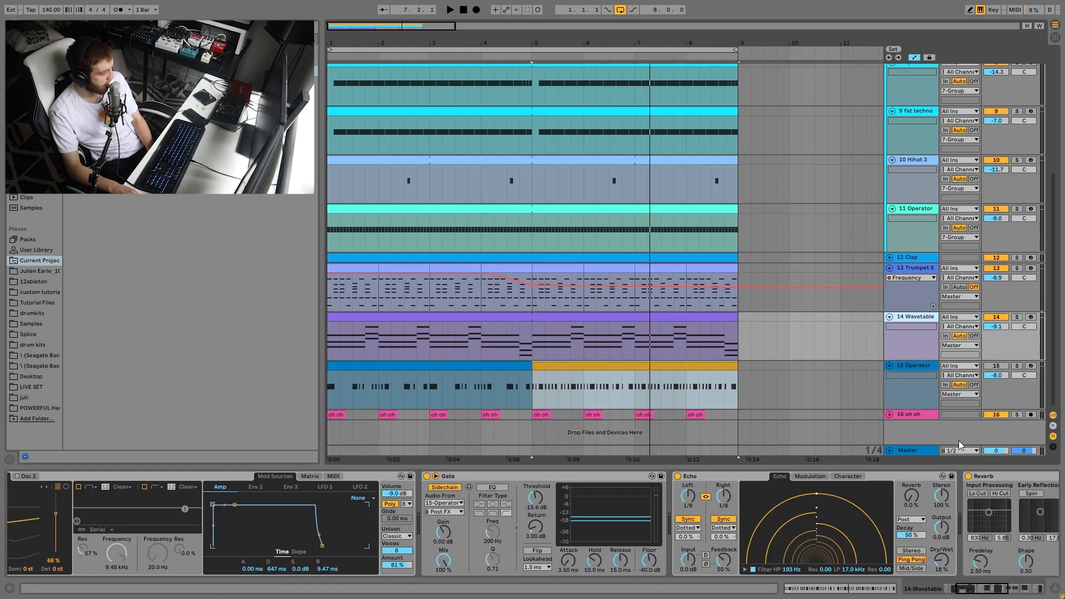
scroll(745, 527, right, 5)
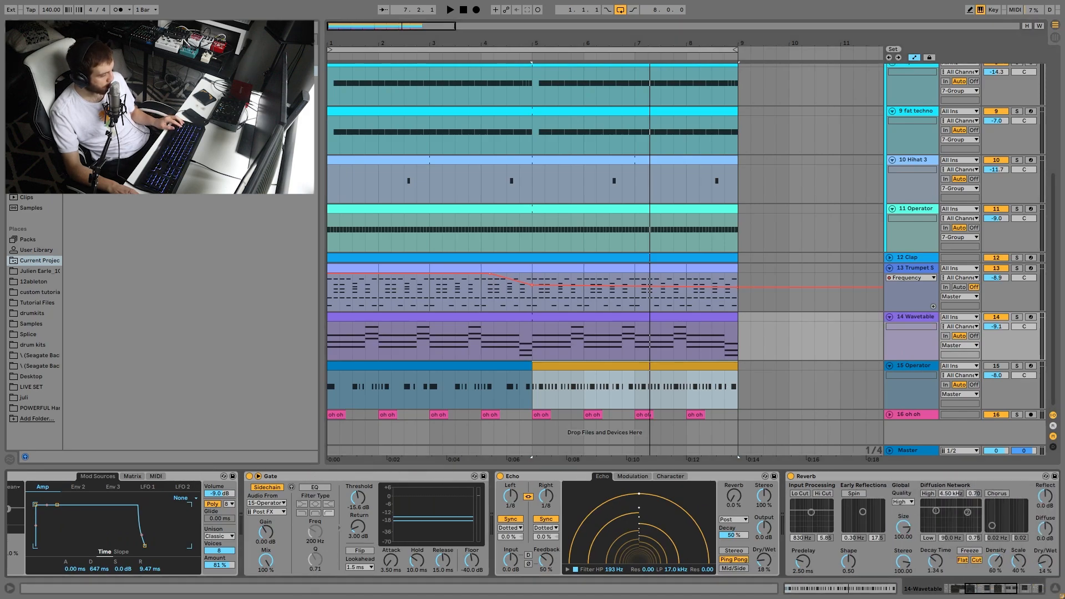
drag(995, 590, 1055, 584)
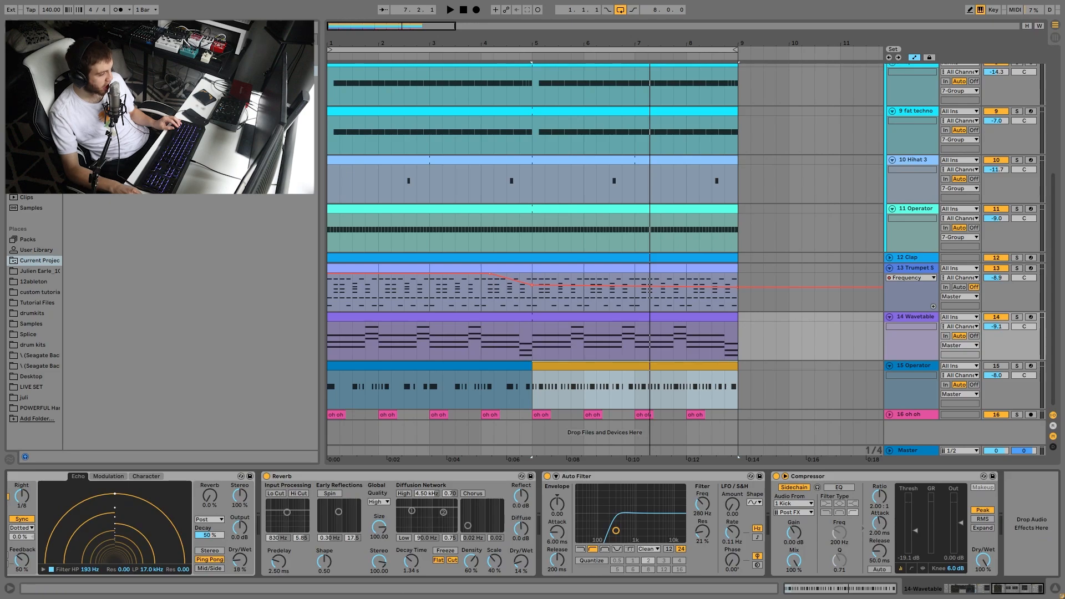
Show the Reverb and Compressor on track 16 oh oh, and play the track soloed from its first clip
click(917, 413)
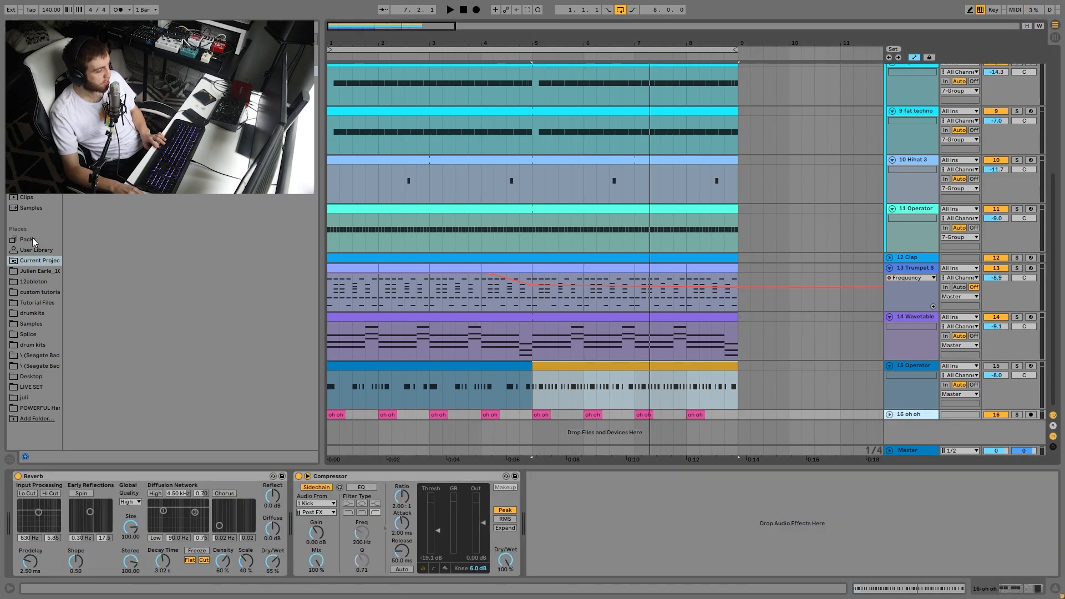
click(339, 414)
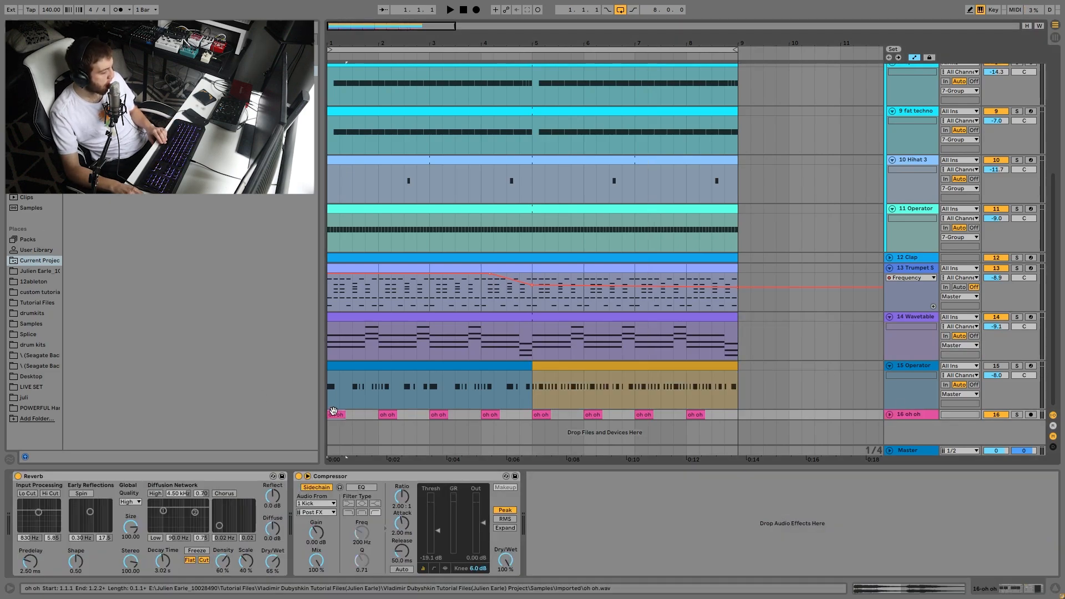
key(space)
click(1017, 415)
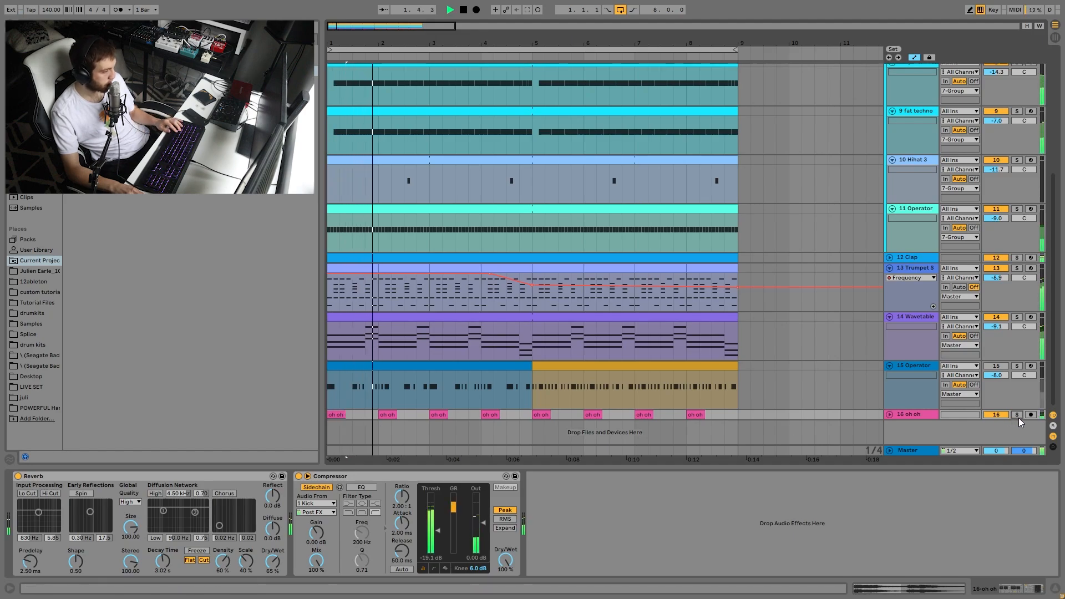
click(1018, 417)
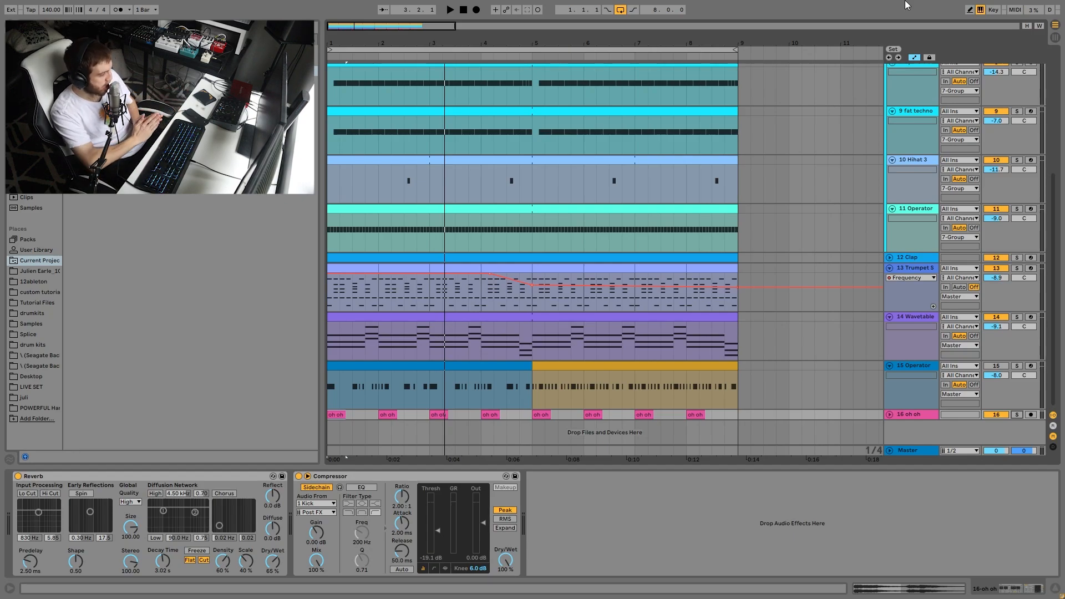
Play the full loop from bar 1 with track 16 oh oh active and muted to compare, leaving the track active
key(space)
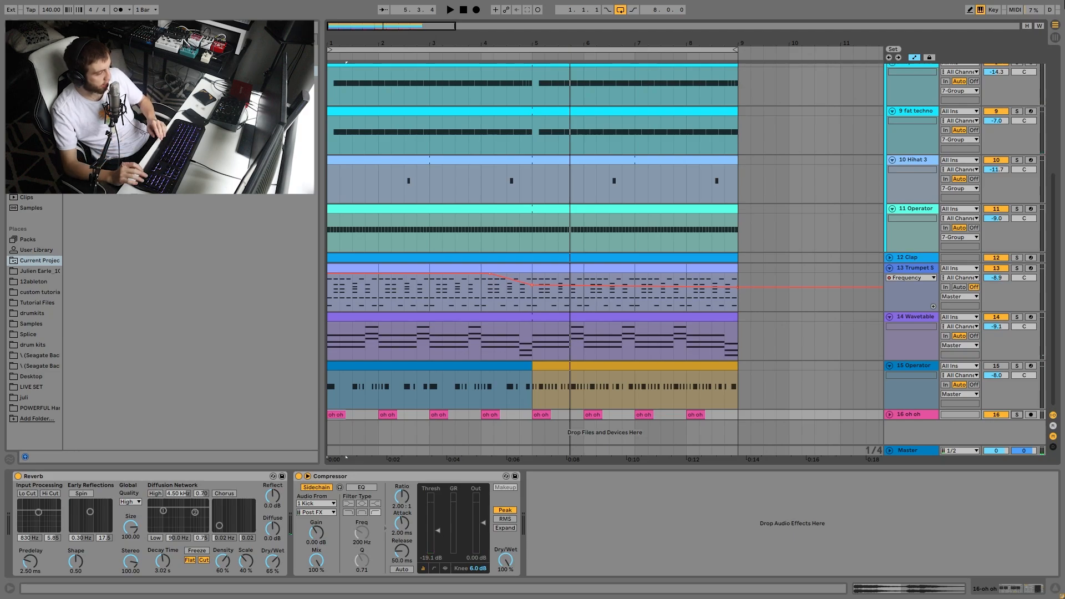
key(space)
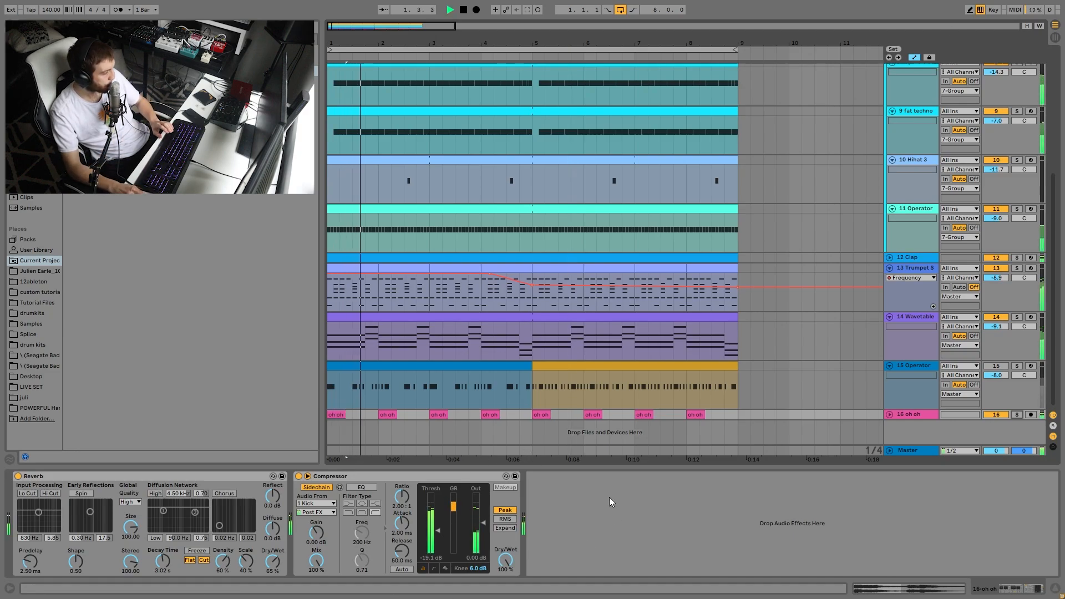
key(space)
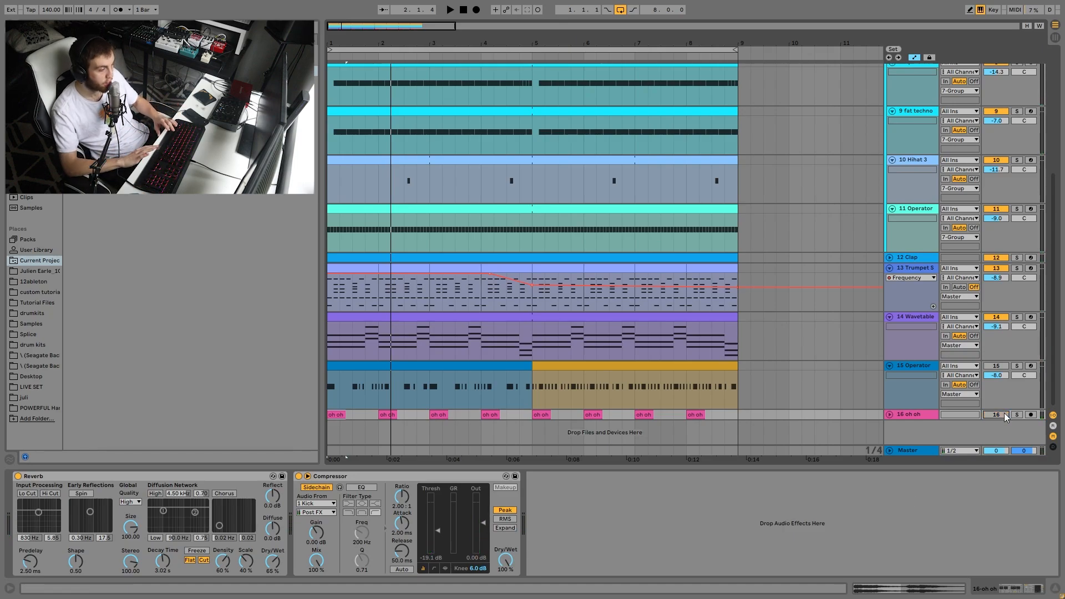
key(space)
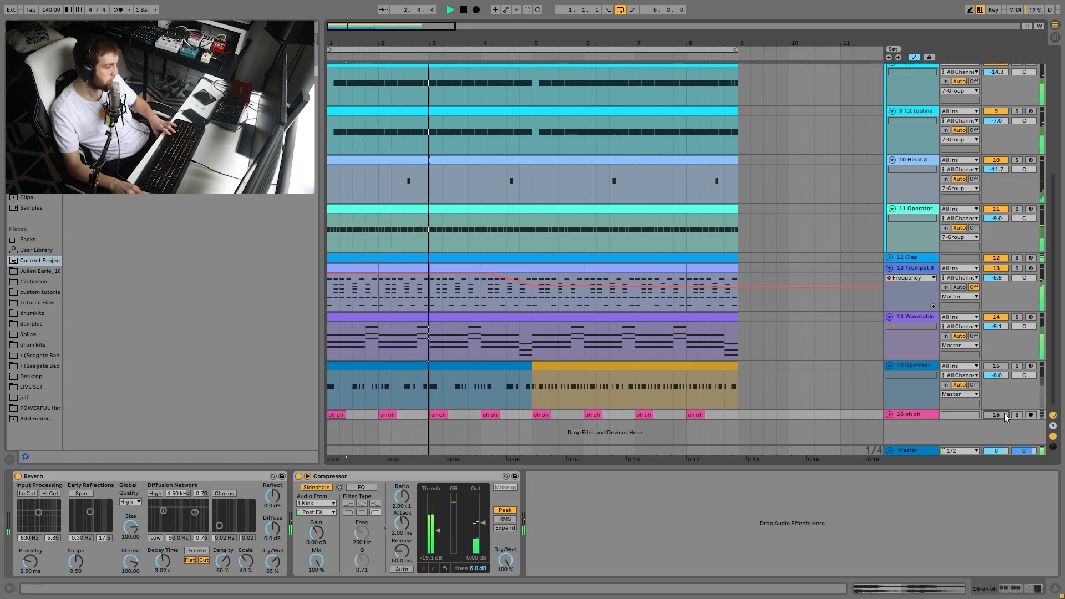
click(1005, 413)
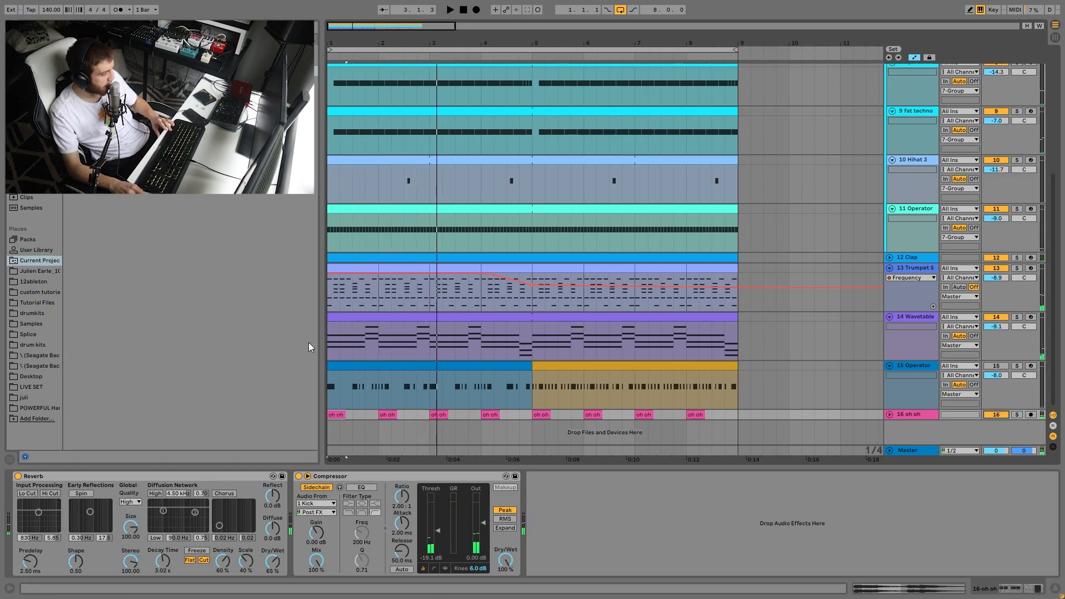
key(space)
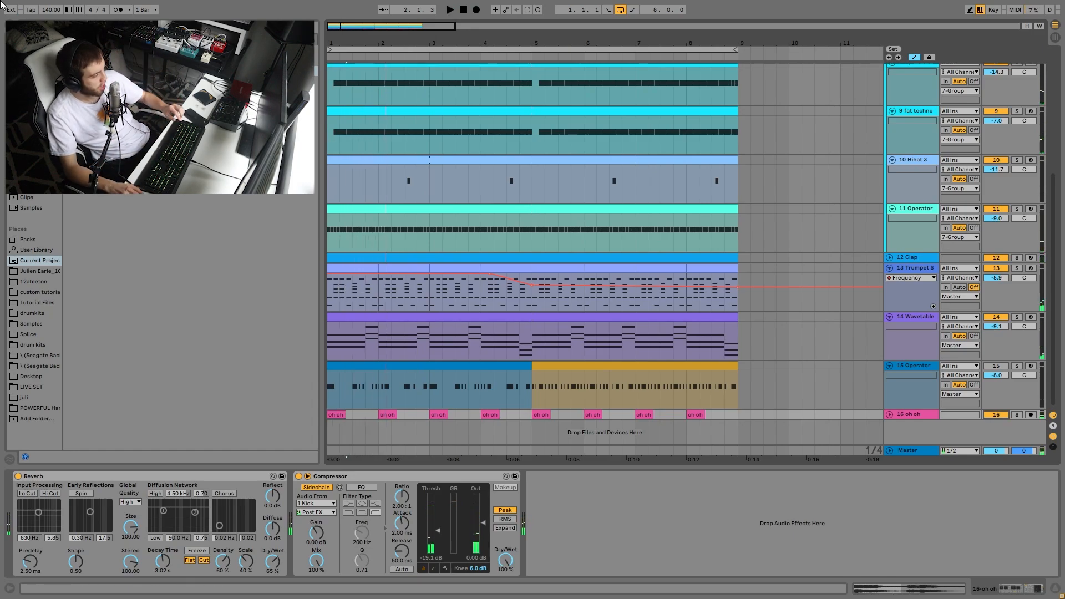
Try the loop without the oh oh clips at bars 2 and 4, and undo both deletions
click(388, 415)
key(Delete)
drag(483, 416, 332, 414)
key(space)
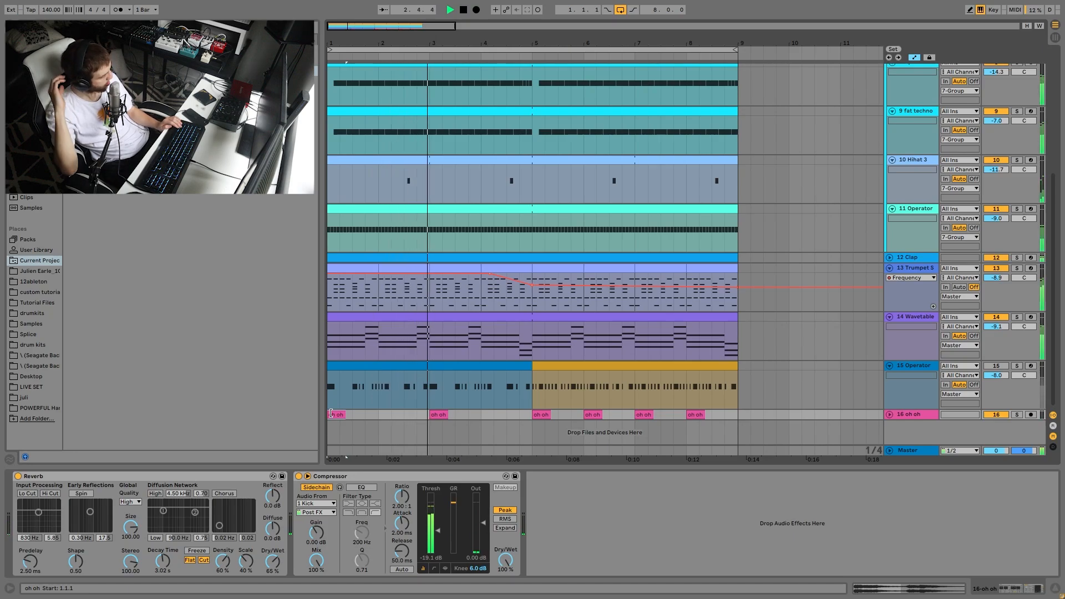
key(space)
key(ctrl+z)
key(ctrl+z)
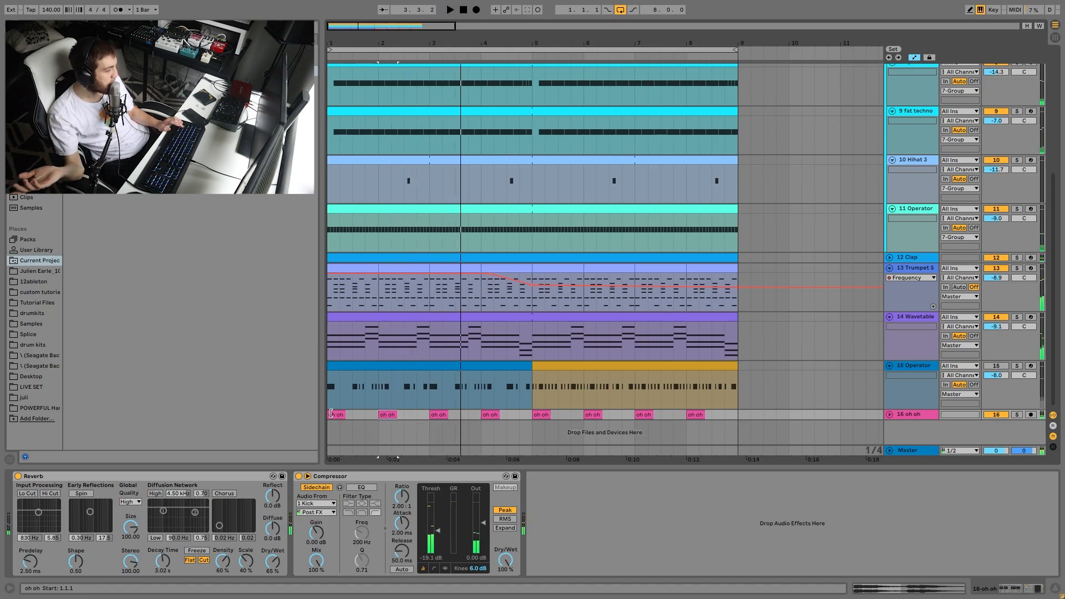
click(331, 413)
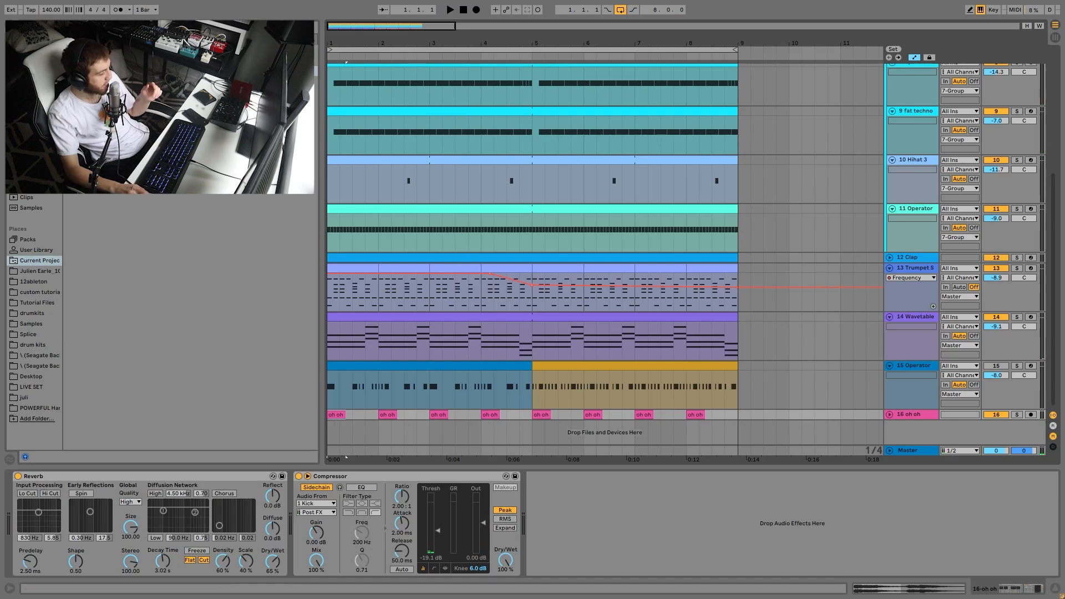